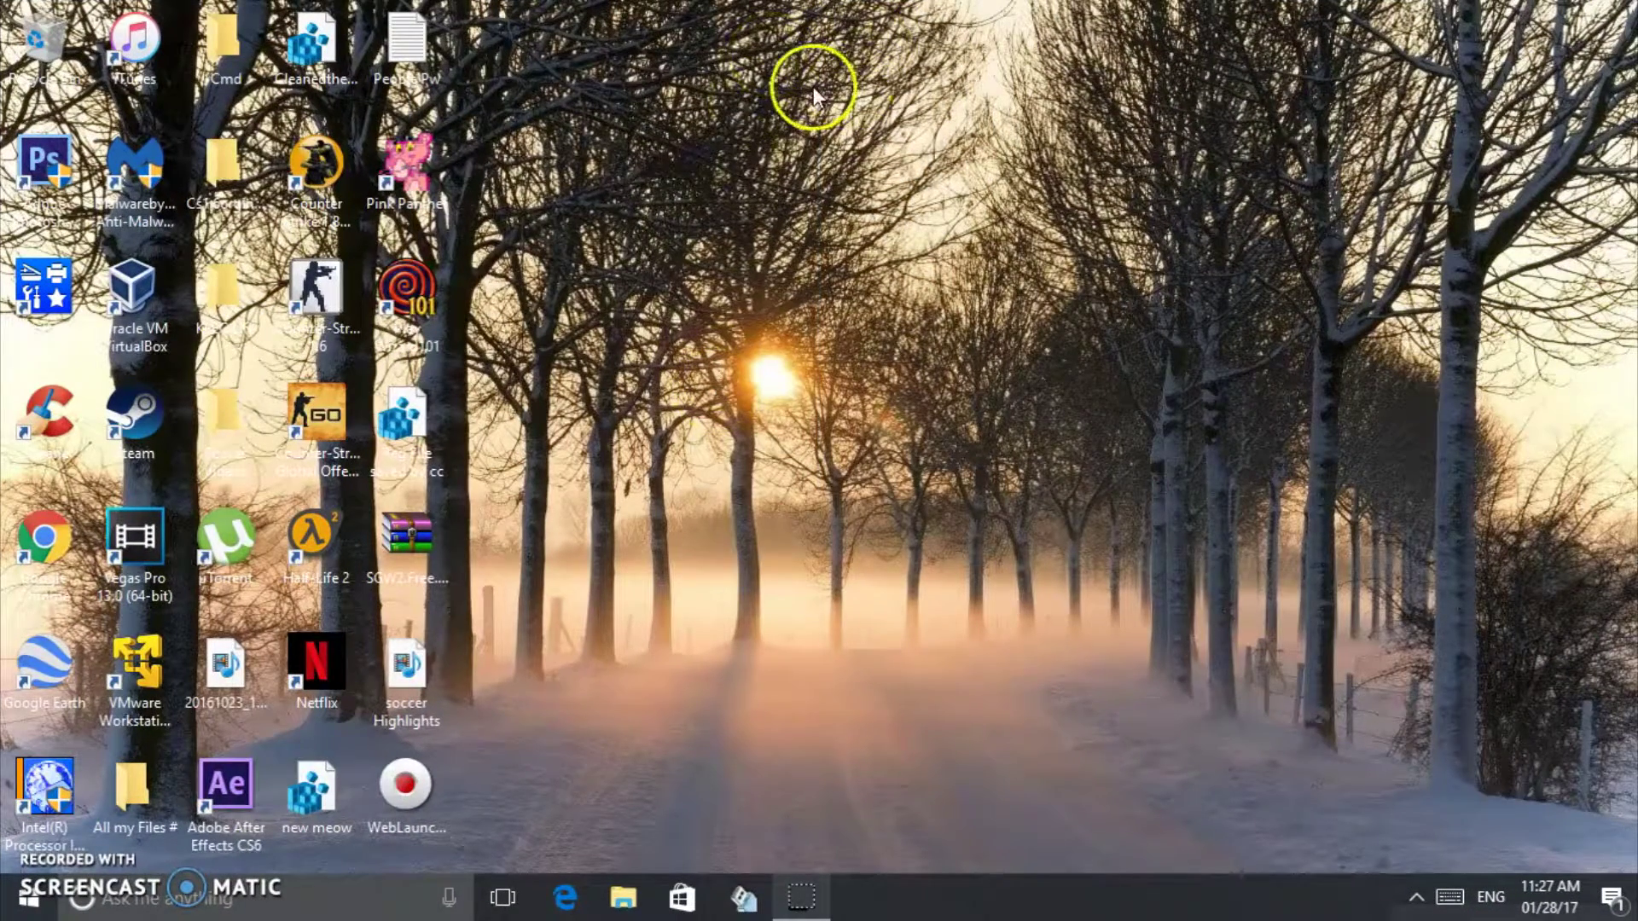
- Open and close the Start menu several times while browsing the desktop
right_click(758, 83)
left_click(742, 212)
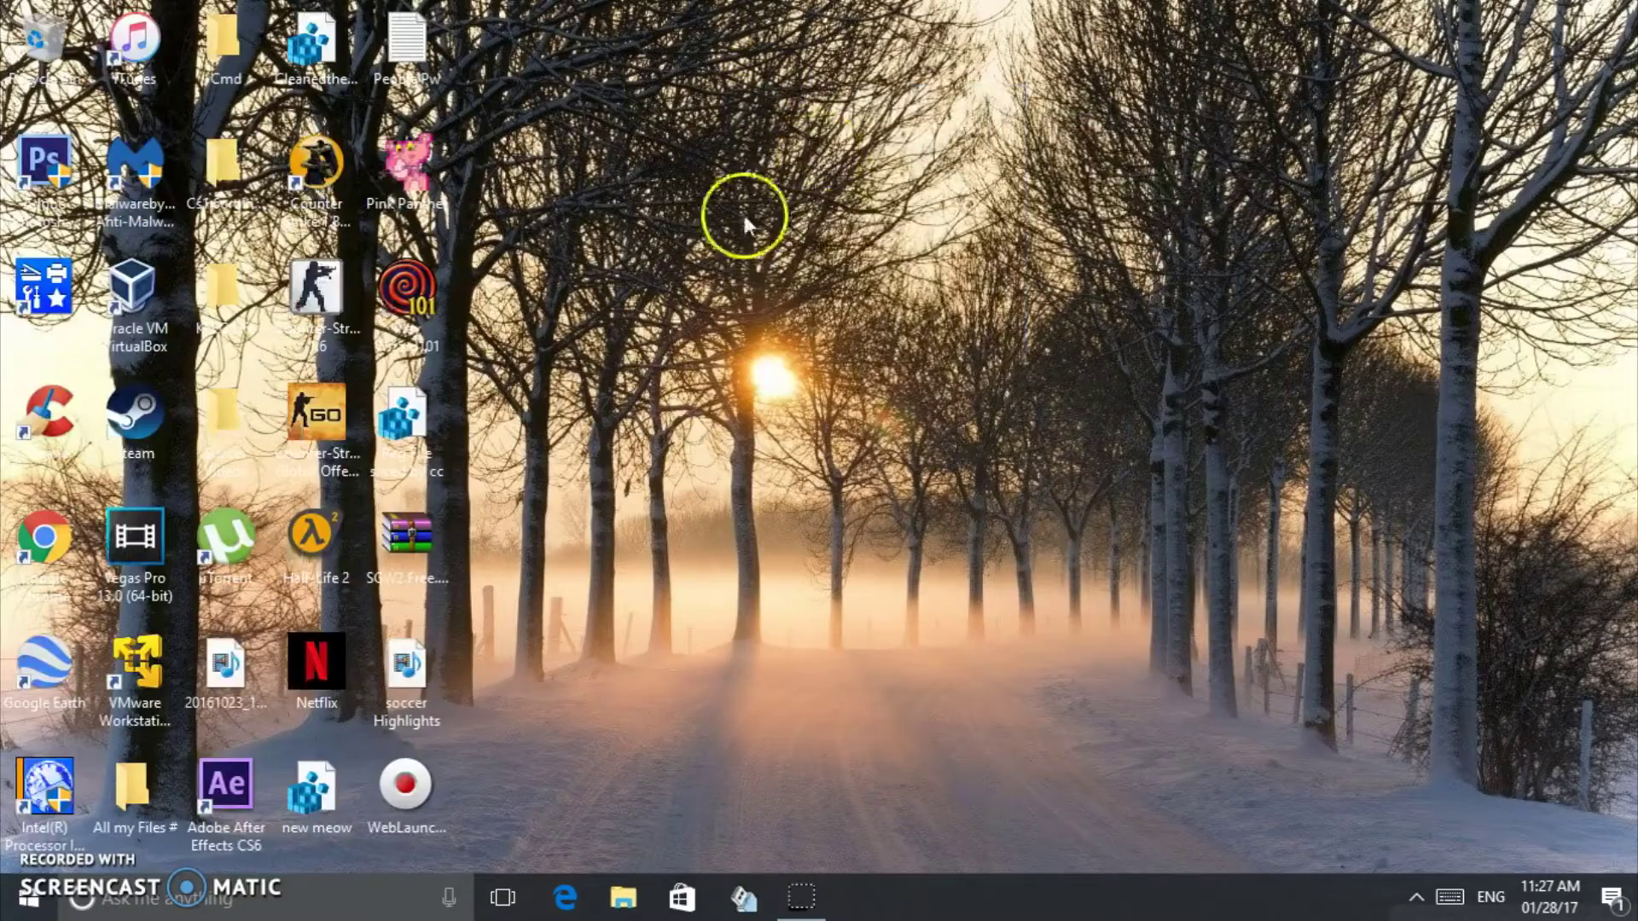
left_click(28, 897)
left_click(730, 157)
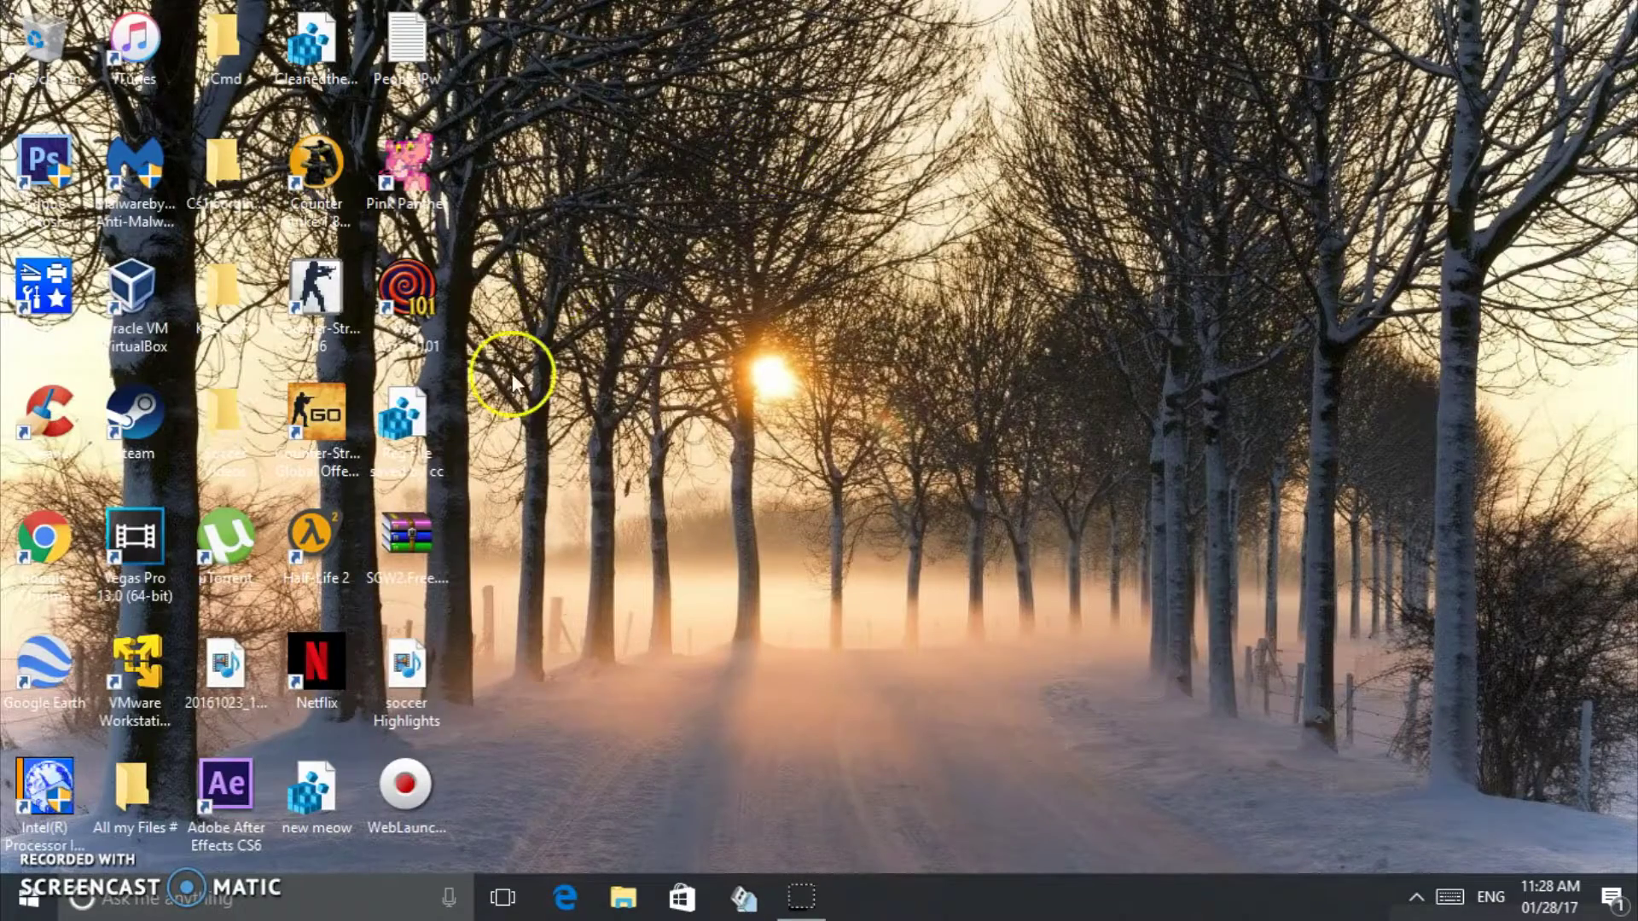
key("super")
left_click(720, 85)
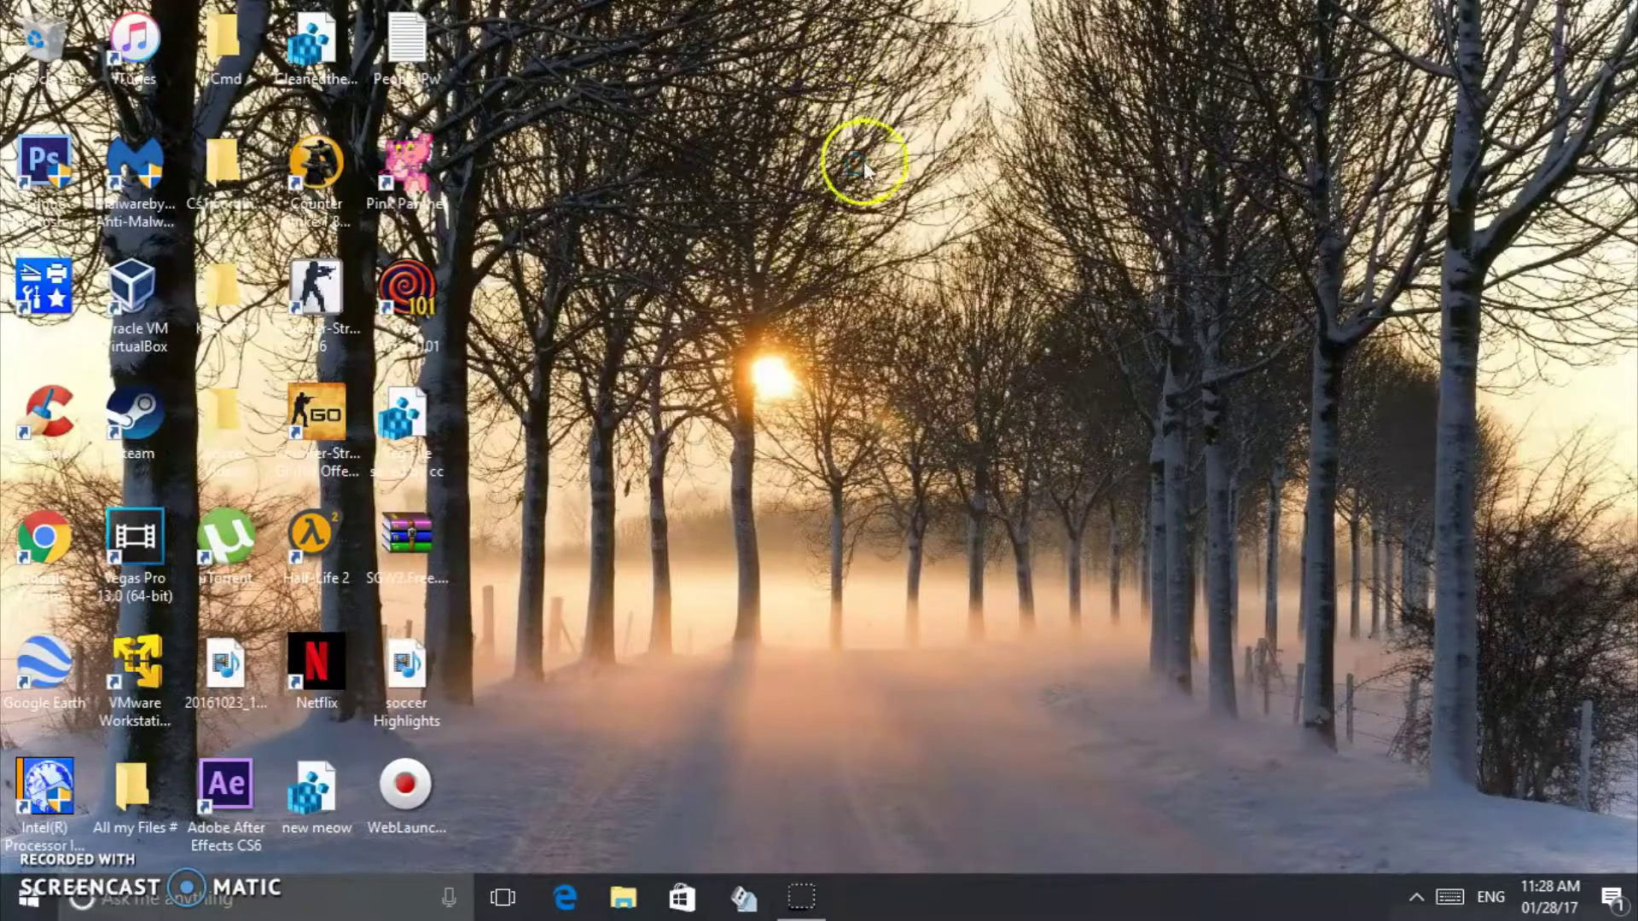
left_click(18, 902)
left_click(692, 129)
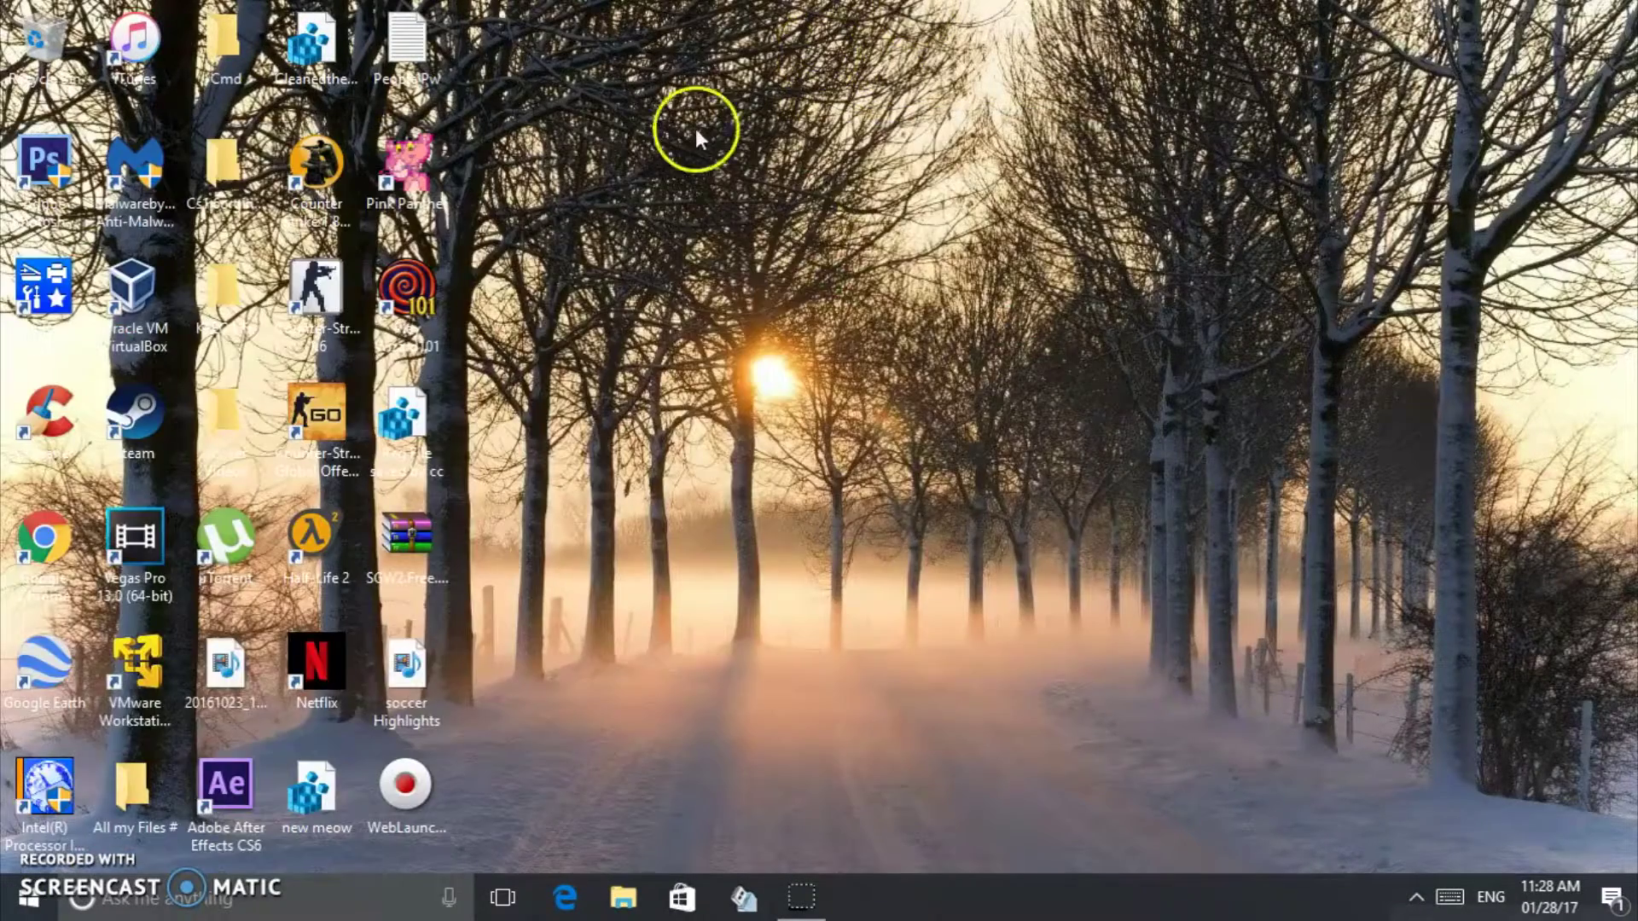
- Refresh the desktop from its context menu and briefly select the CCleaner shortcut
right_click(689, 133)
left_click(740, 213)
key("super")
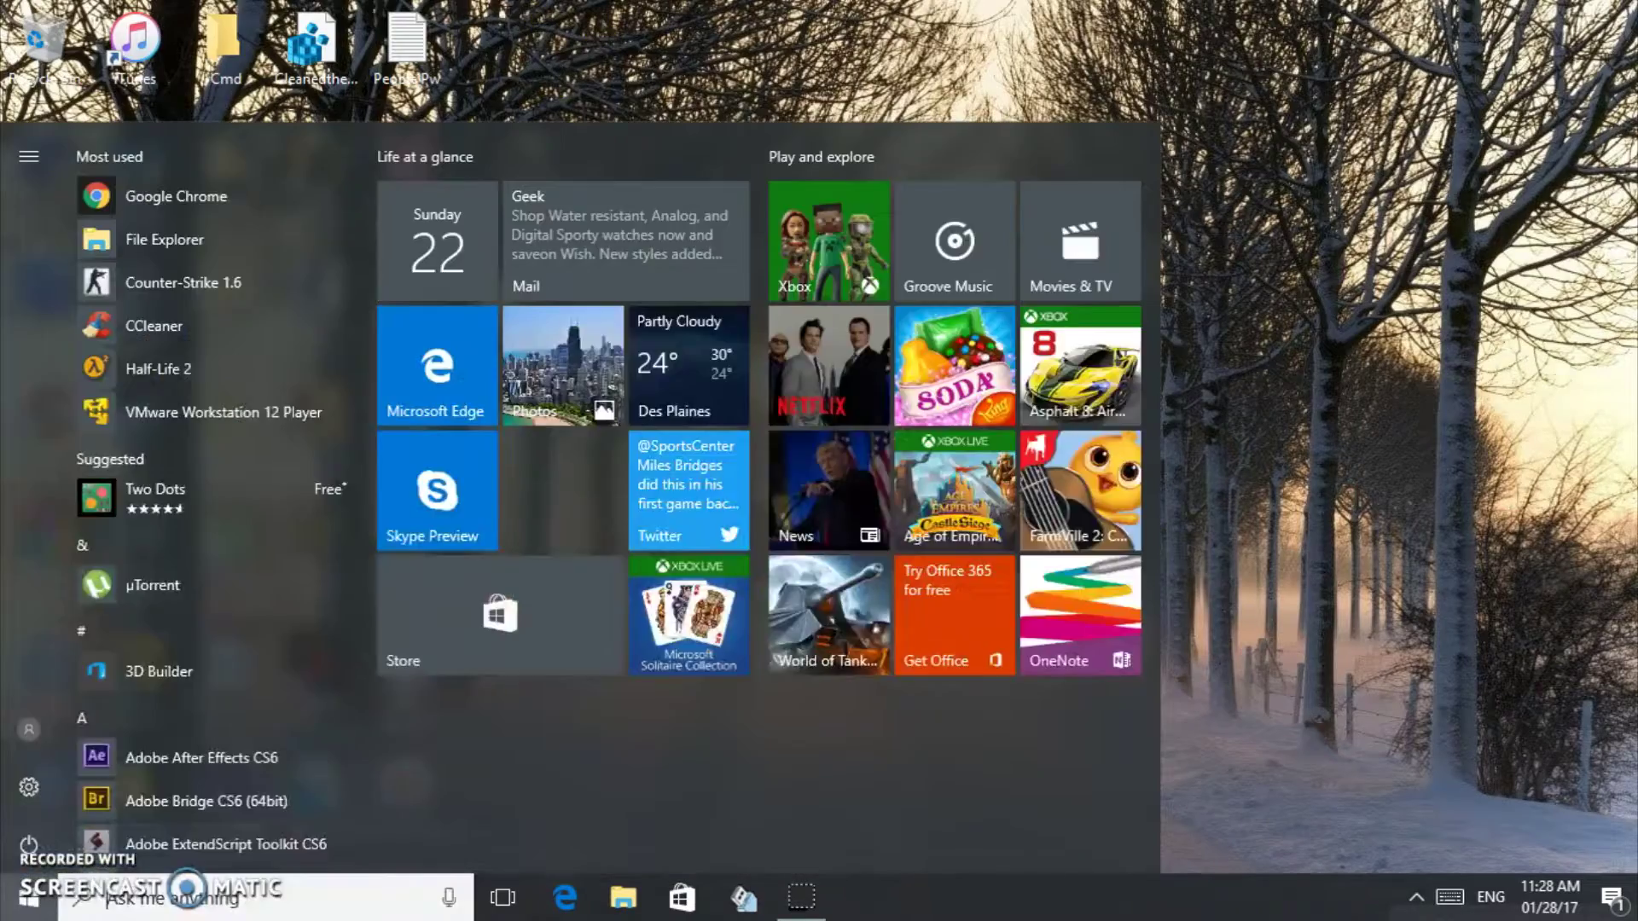
key("super")
right_click(727, 135)
left_click(823, 215)
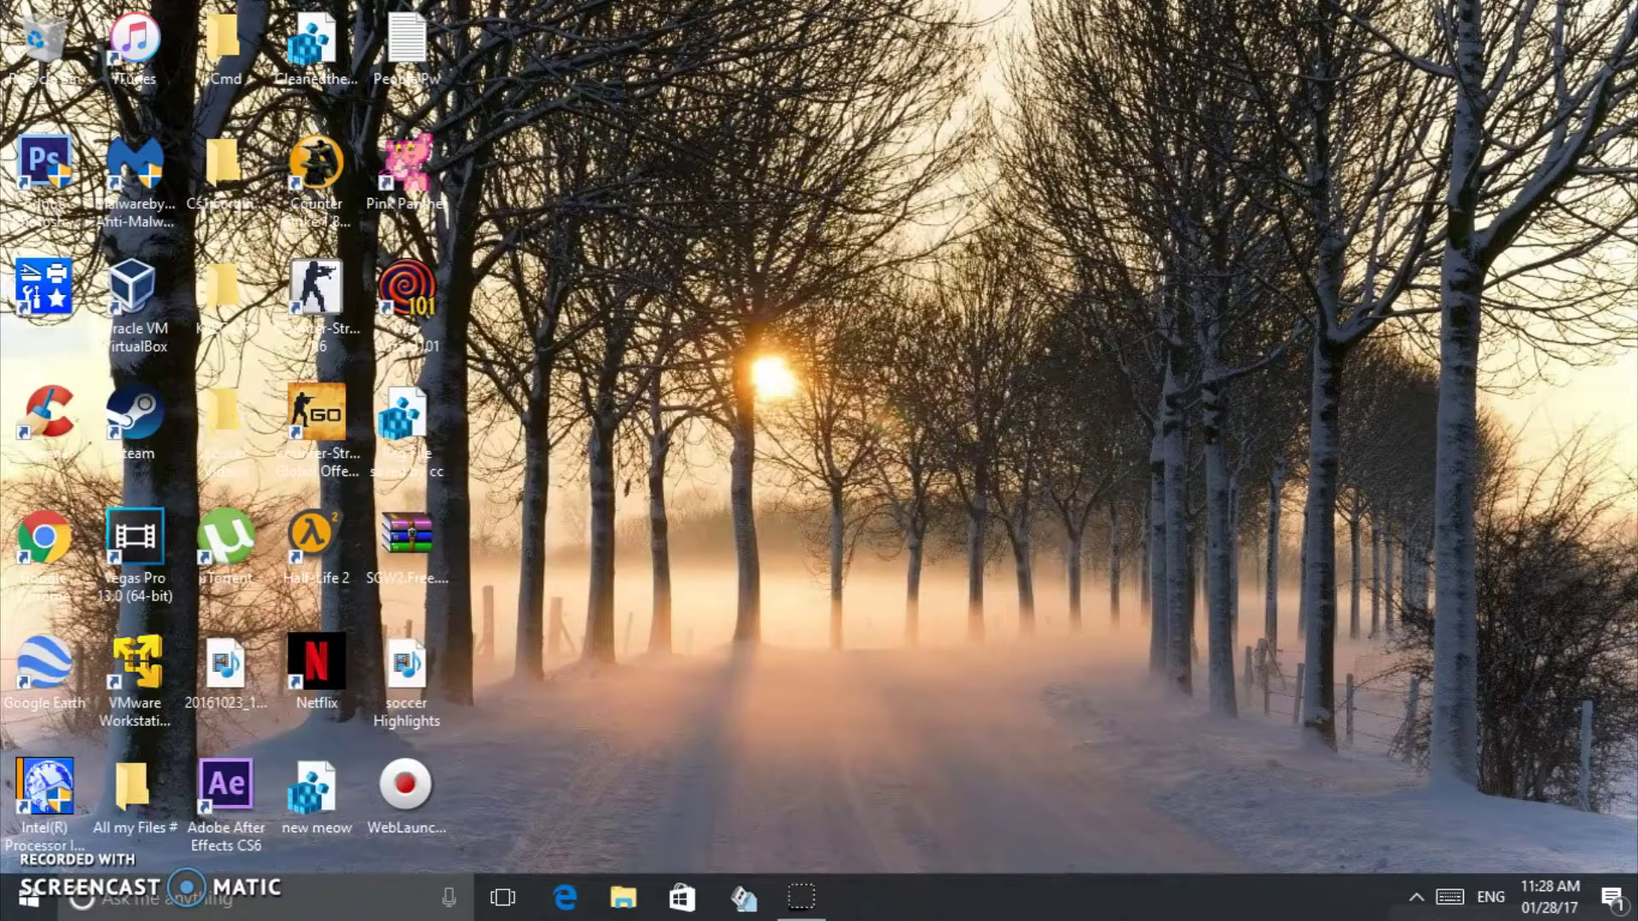
left_click(44, 413)
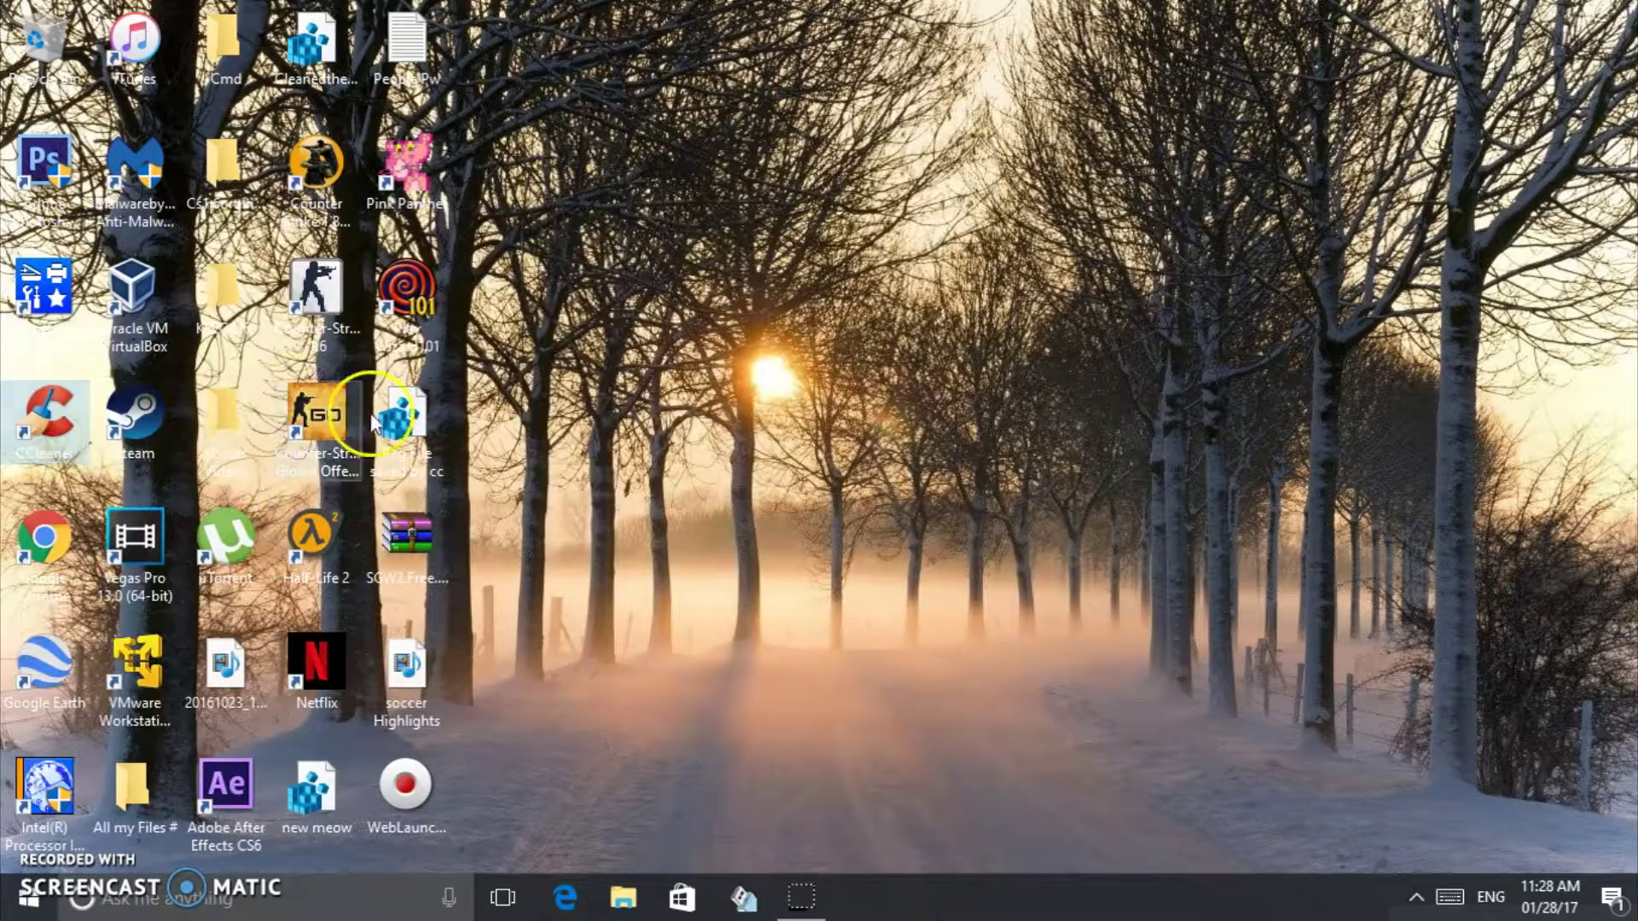
left_click(689, 325)
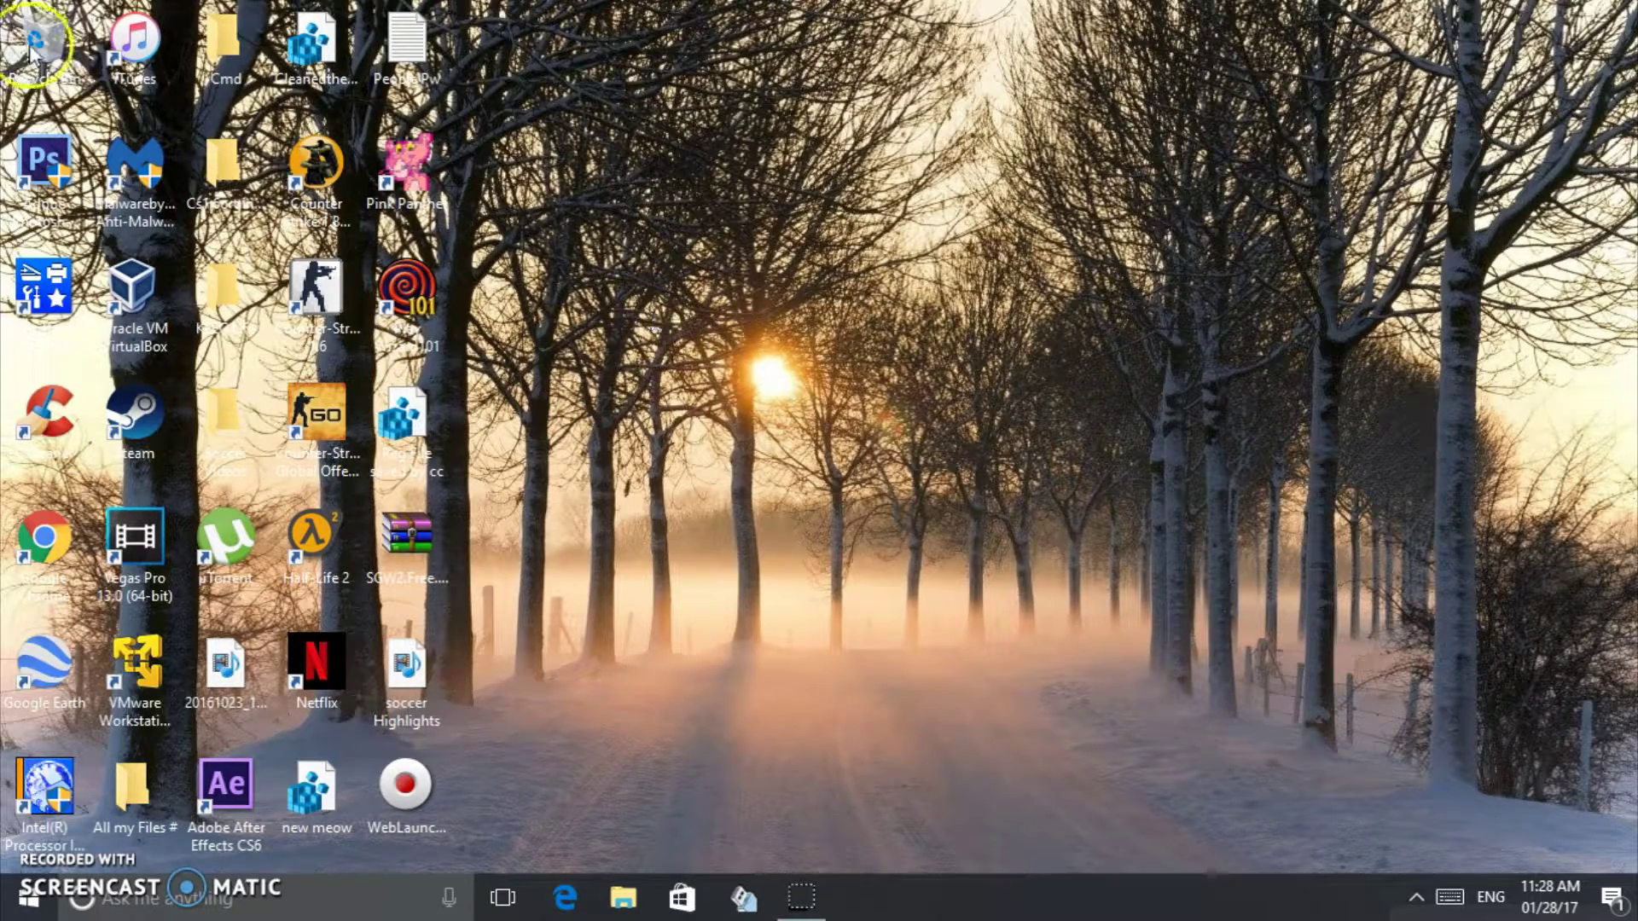
left_click(611, 12)
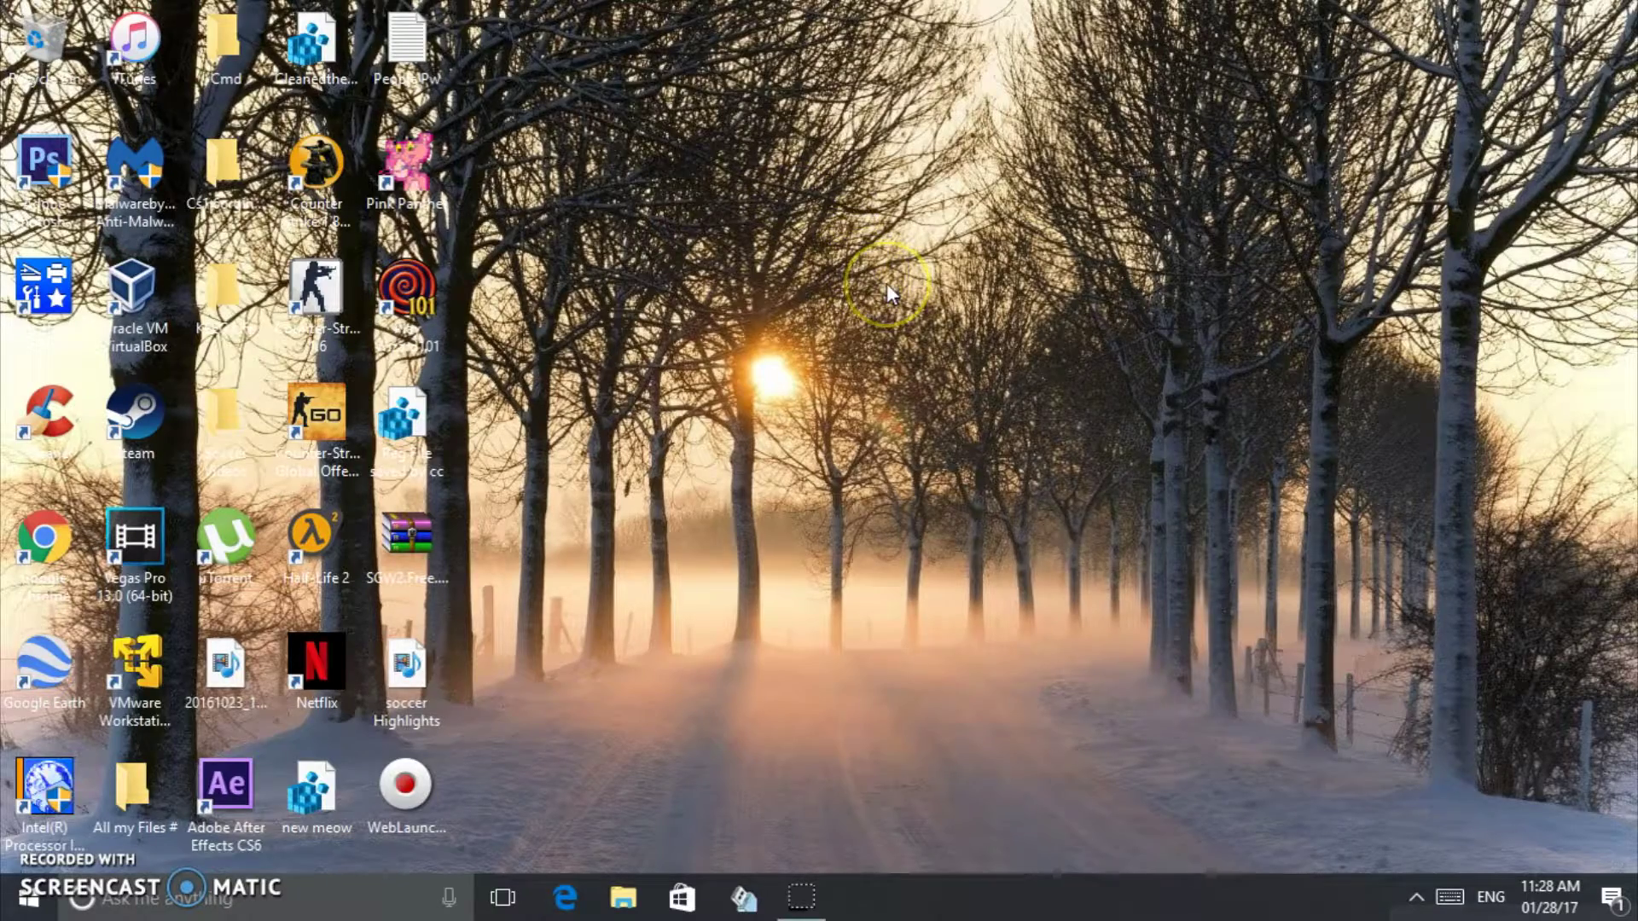
- Launch Run from Windows search and open the Windows Temp folder
left_click(29, 898)
left_click(110, 902)
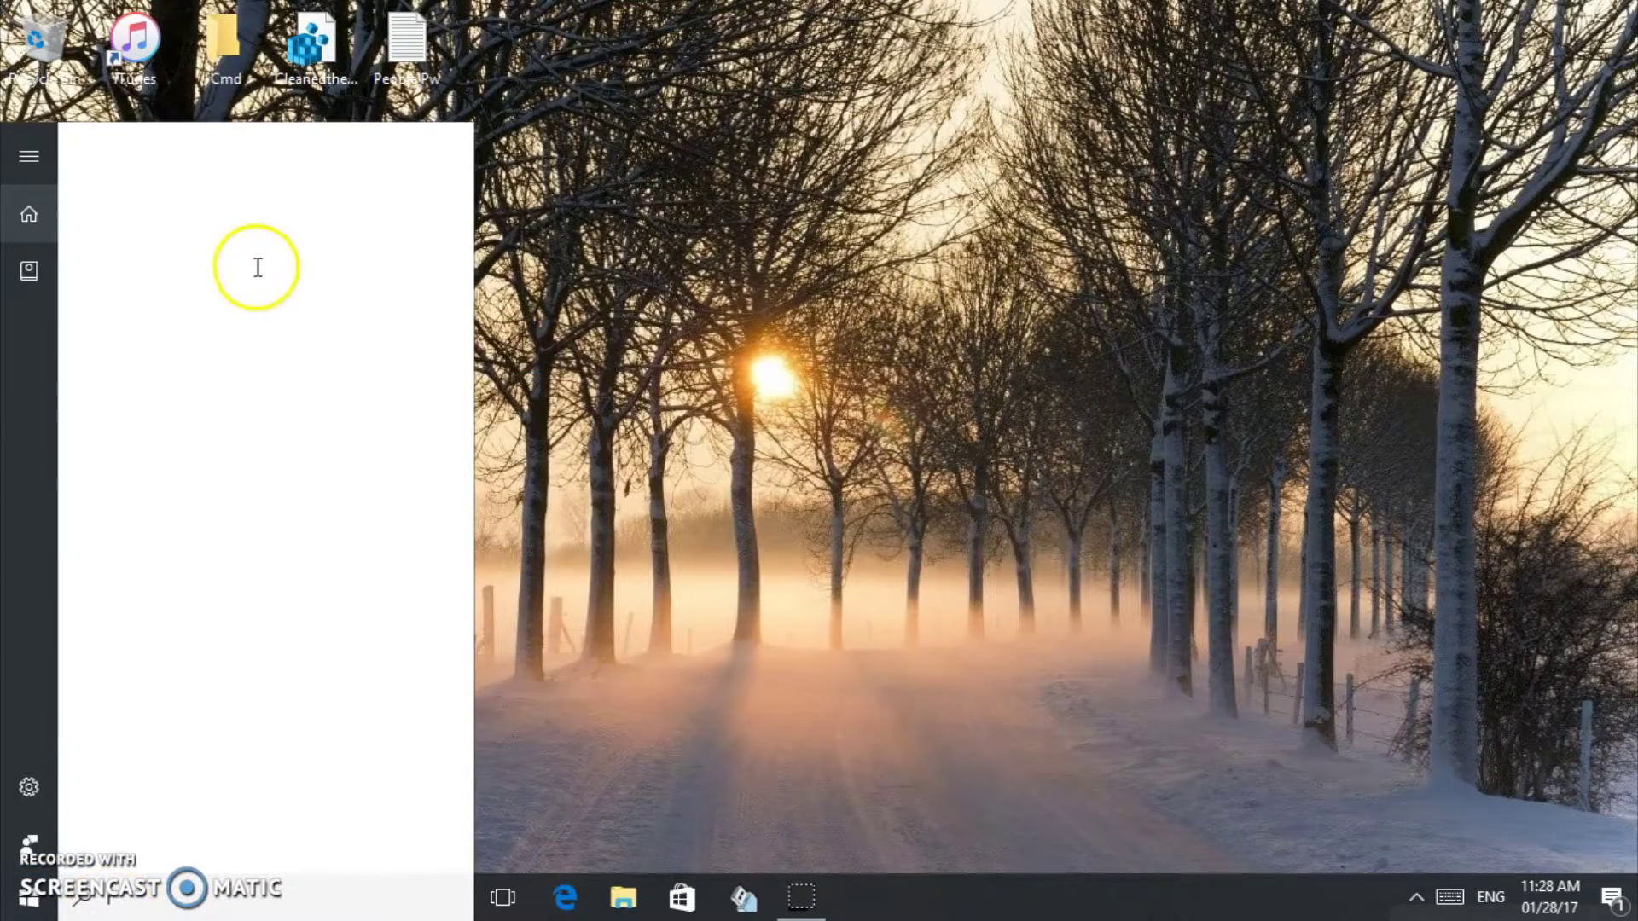
type("run")
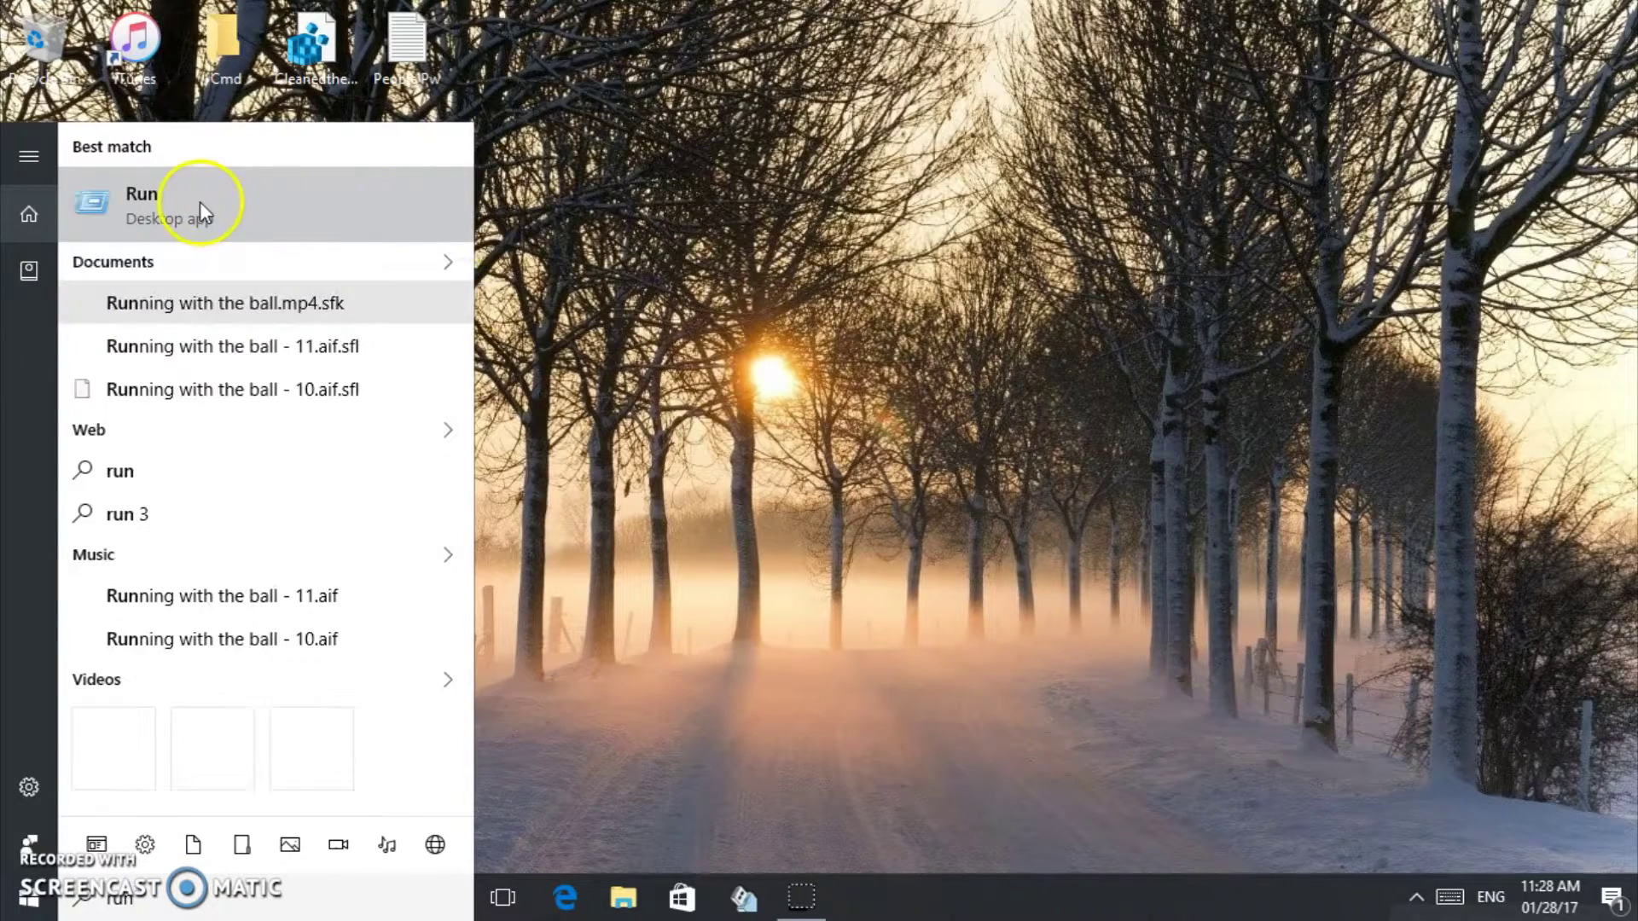
left_click(120, 235)
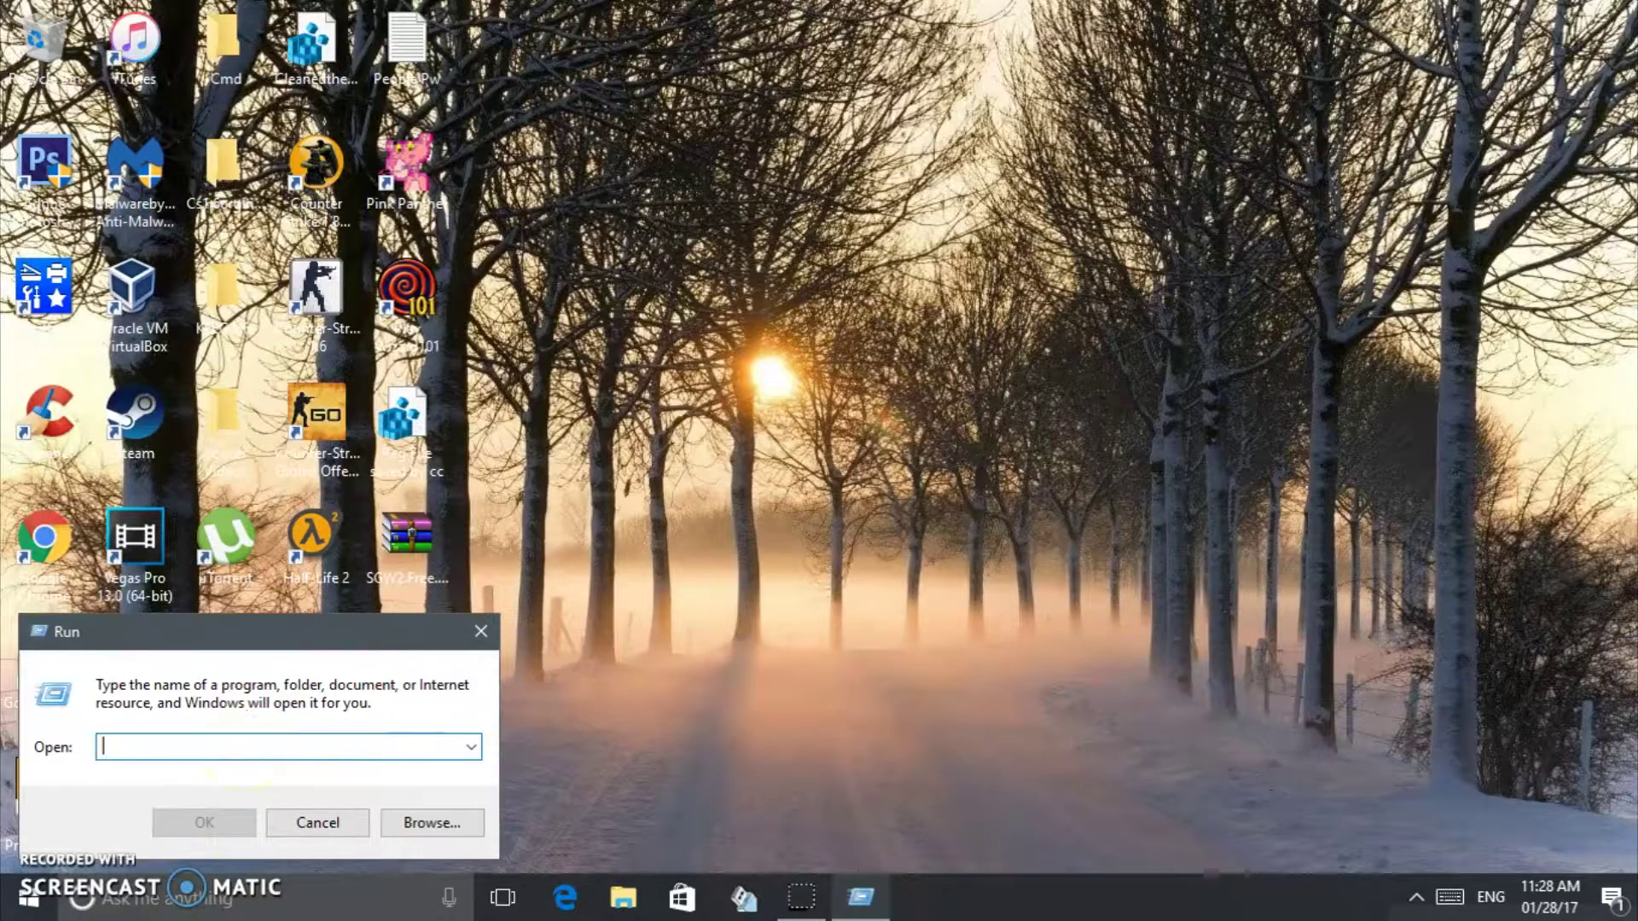
type("temp")
key("Return")
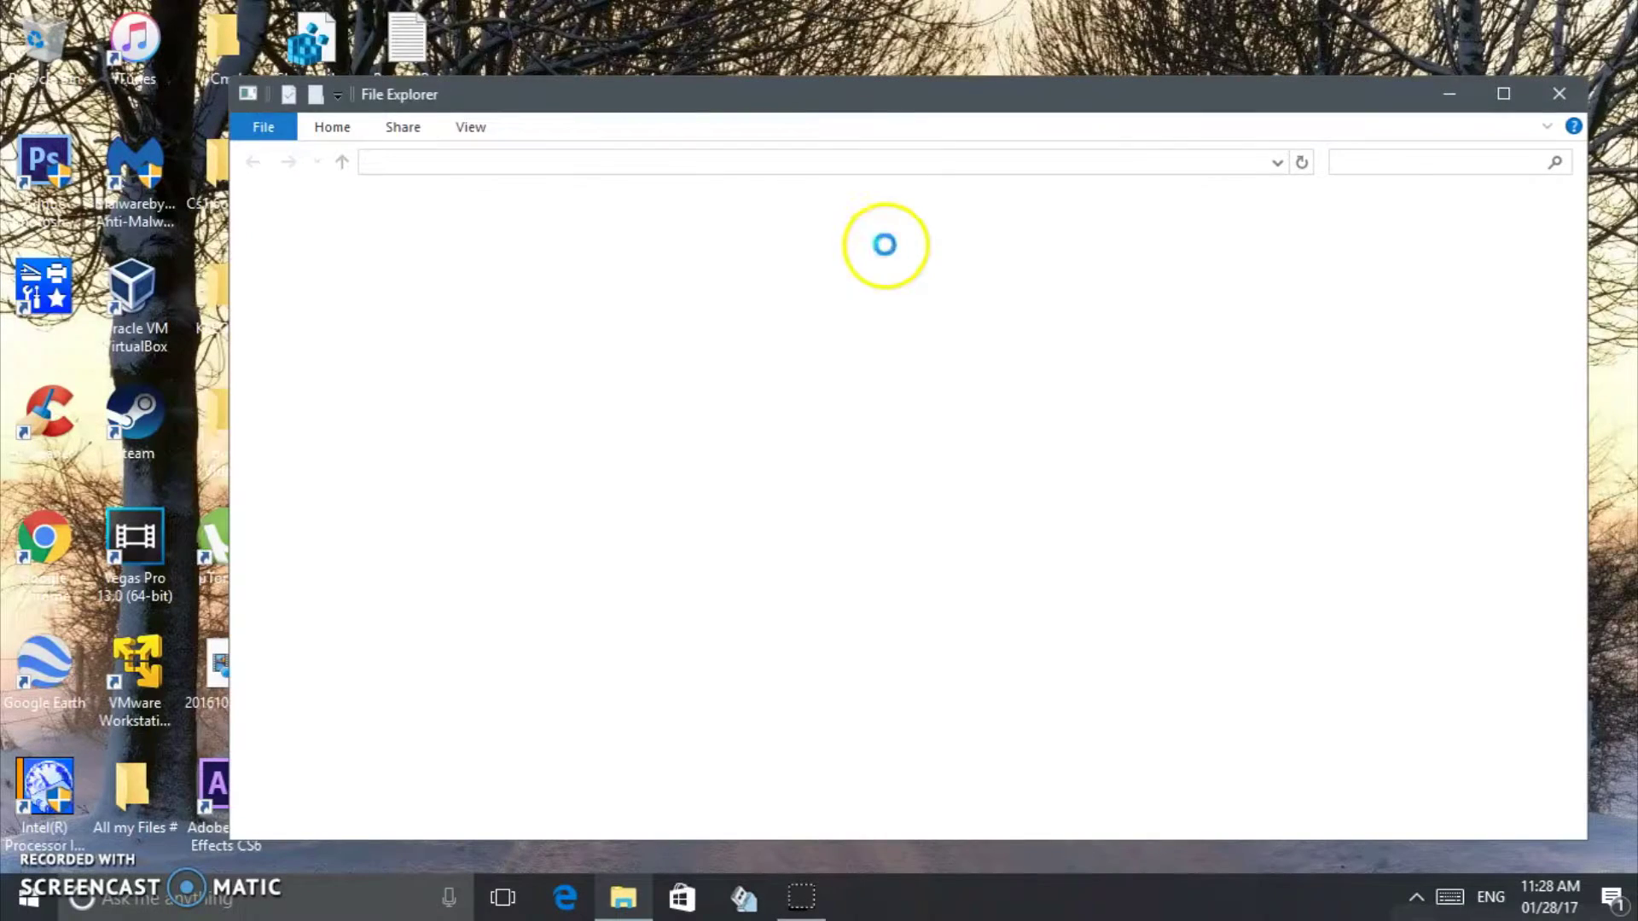
- Delete all Temp items, skipping in-use MpCmdRun and vmware-SYSTEM, then close the window
left_click_drag(640, 412, 608, 200)
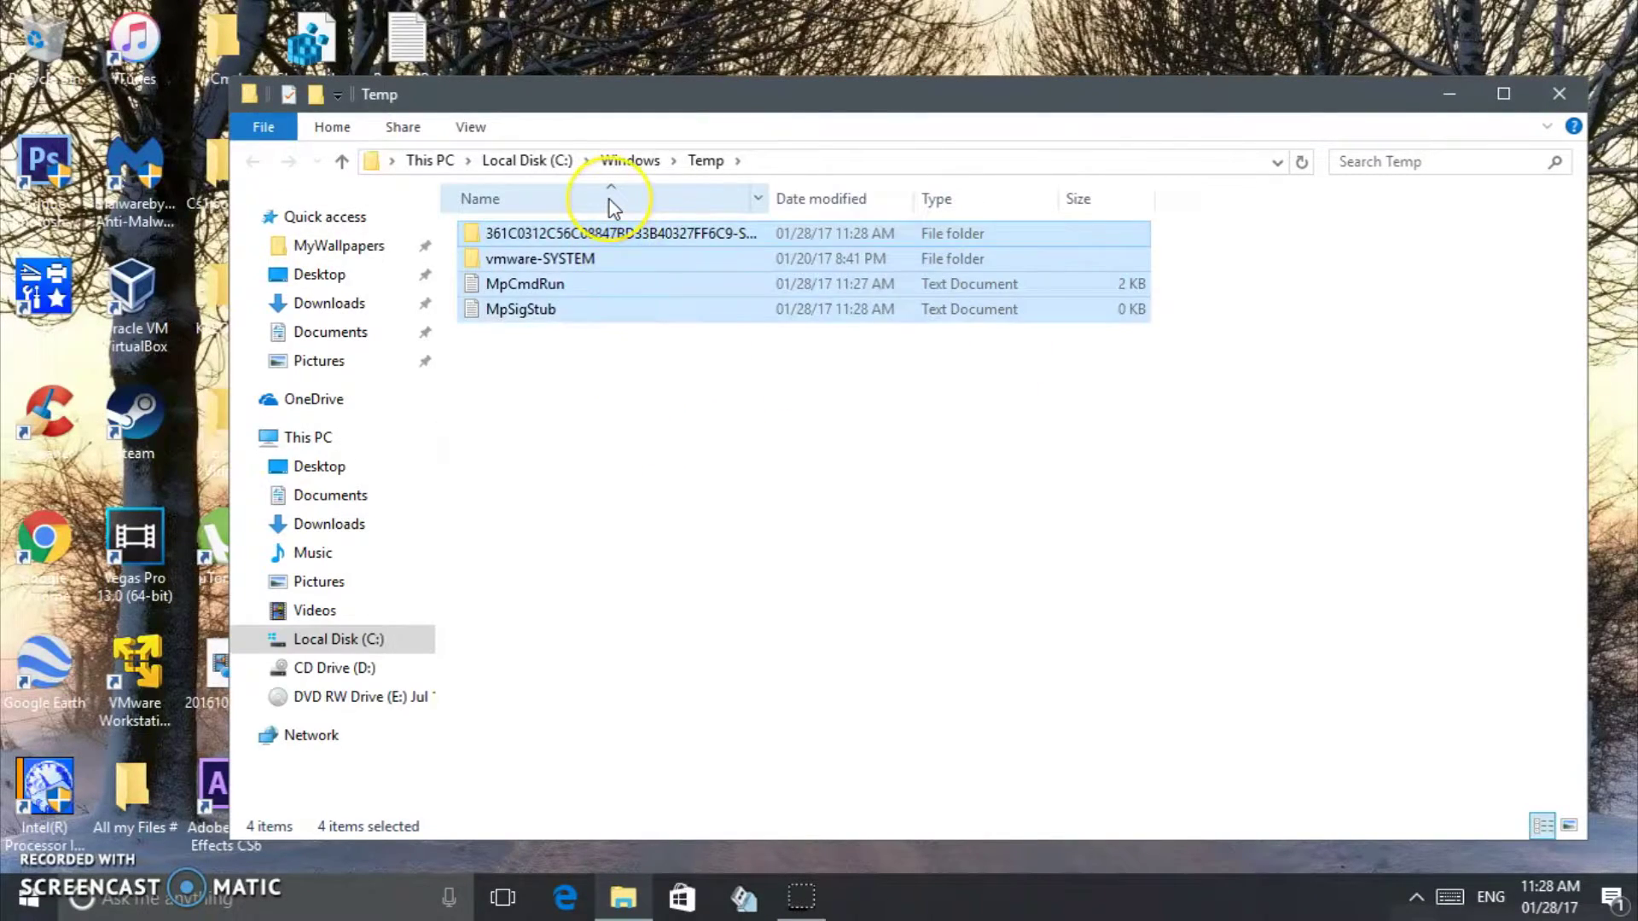
key("Delete")
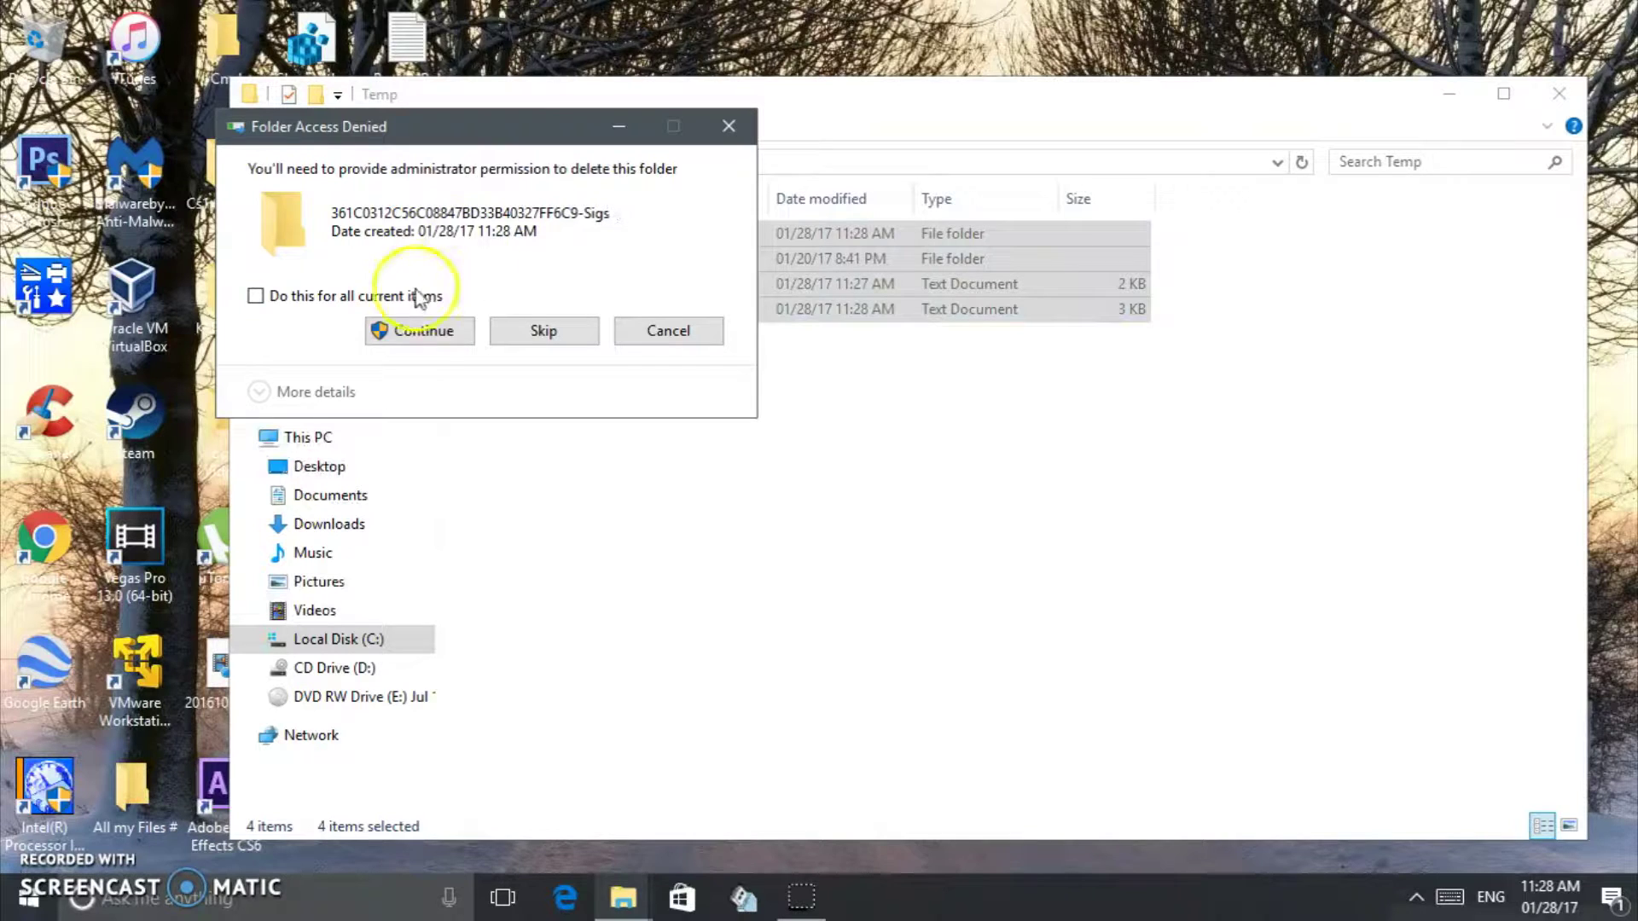
left_click(418, 331)
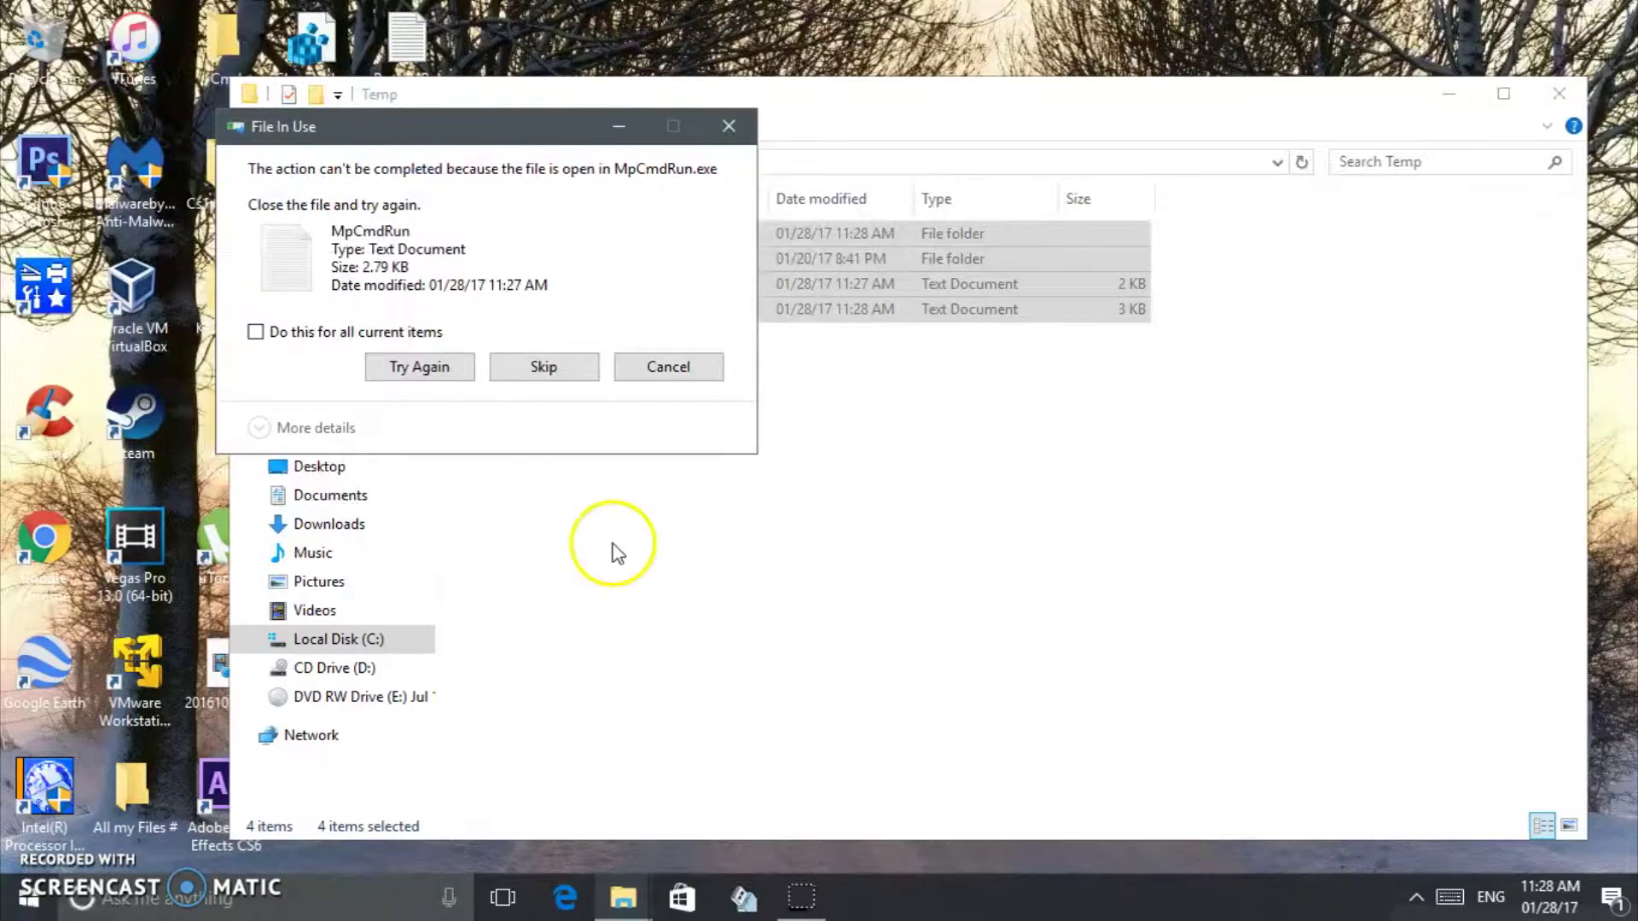
left_click(407, 334)
left_click(416, 367)
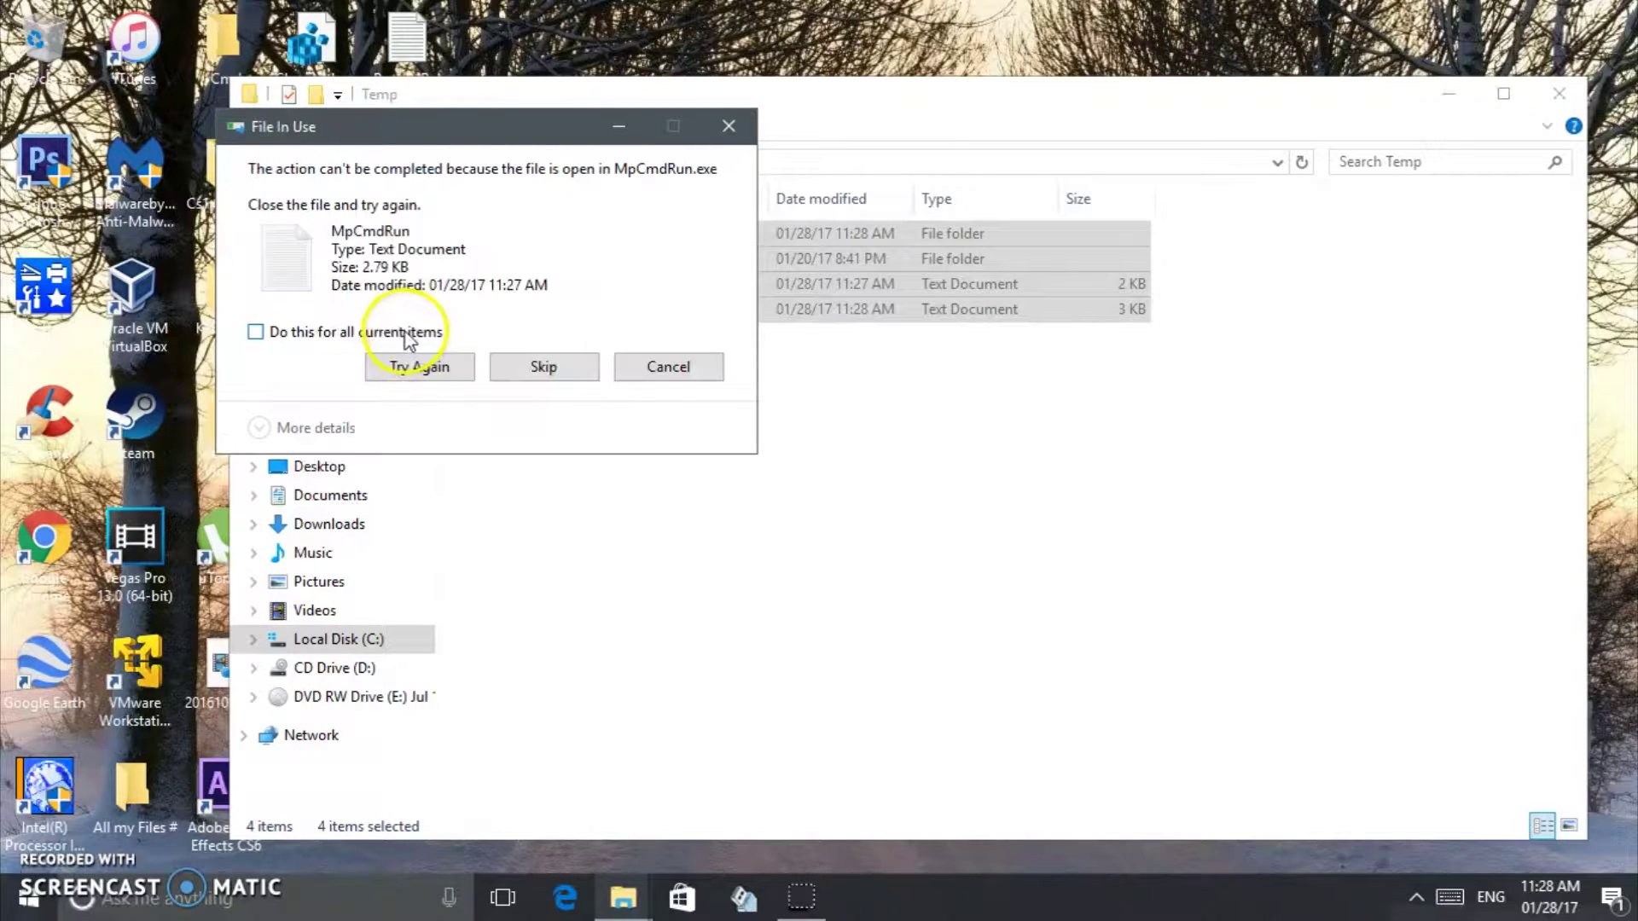
left_click(507, 367)
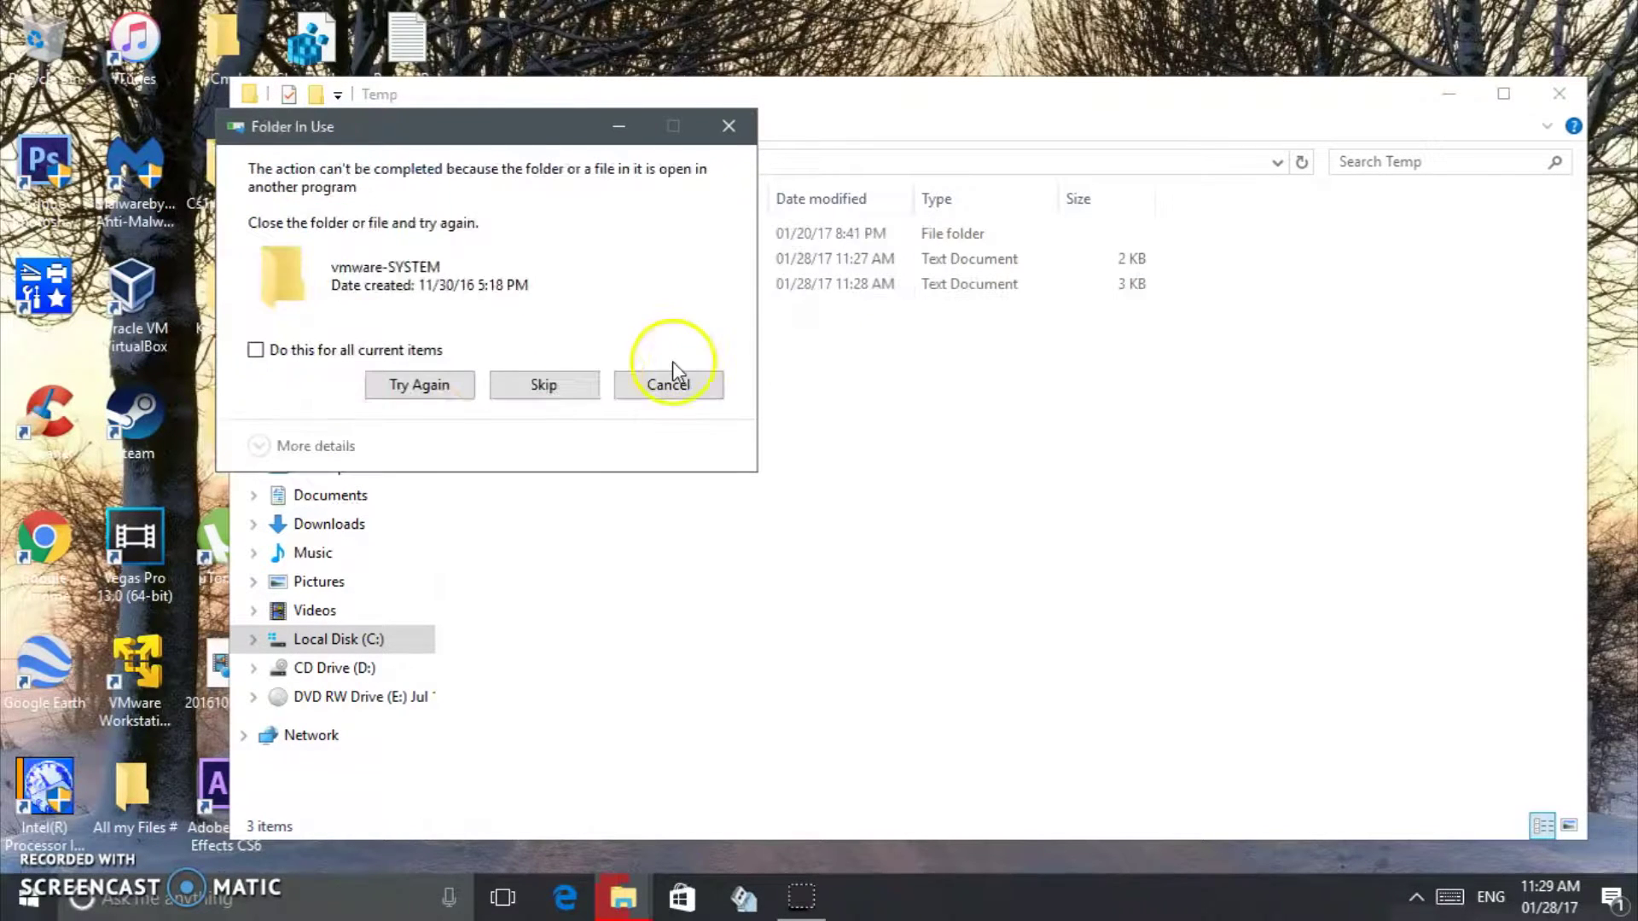
left_click(411, 350)
left_click(512, 382)
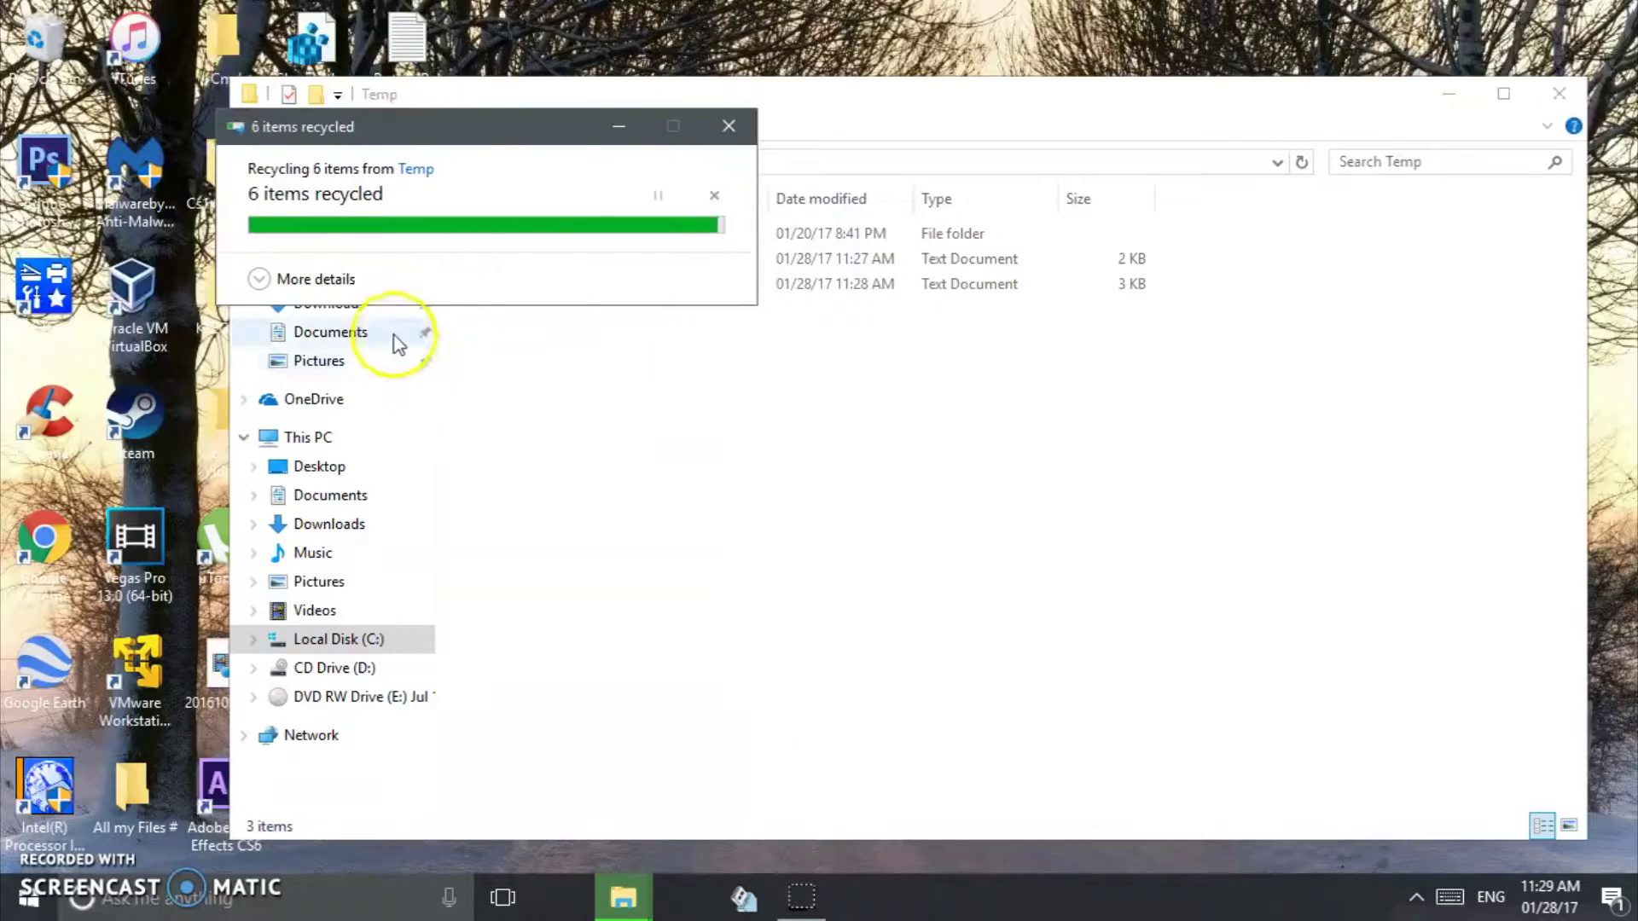
left_click(1552, 95)
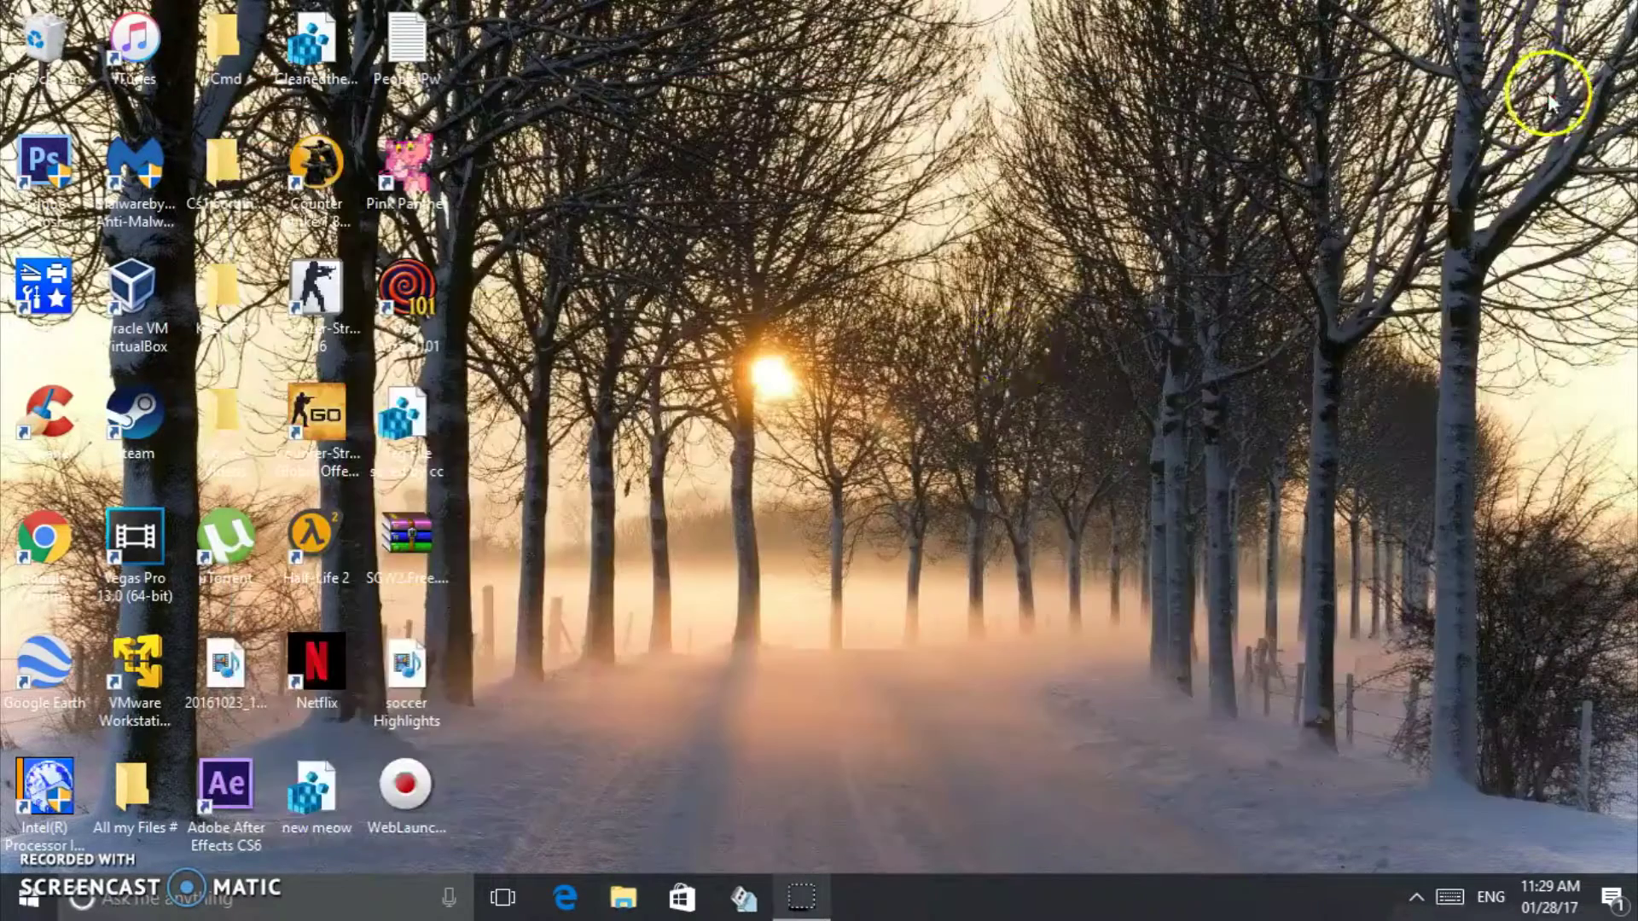
- Open the user's %temp% folder via Run and delete all 7 items
key("super+r")
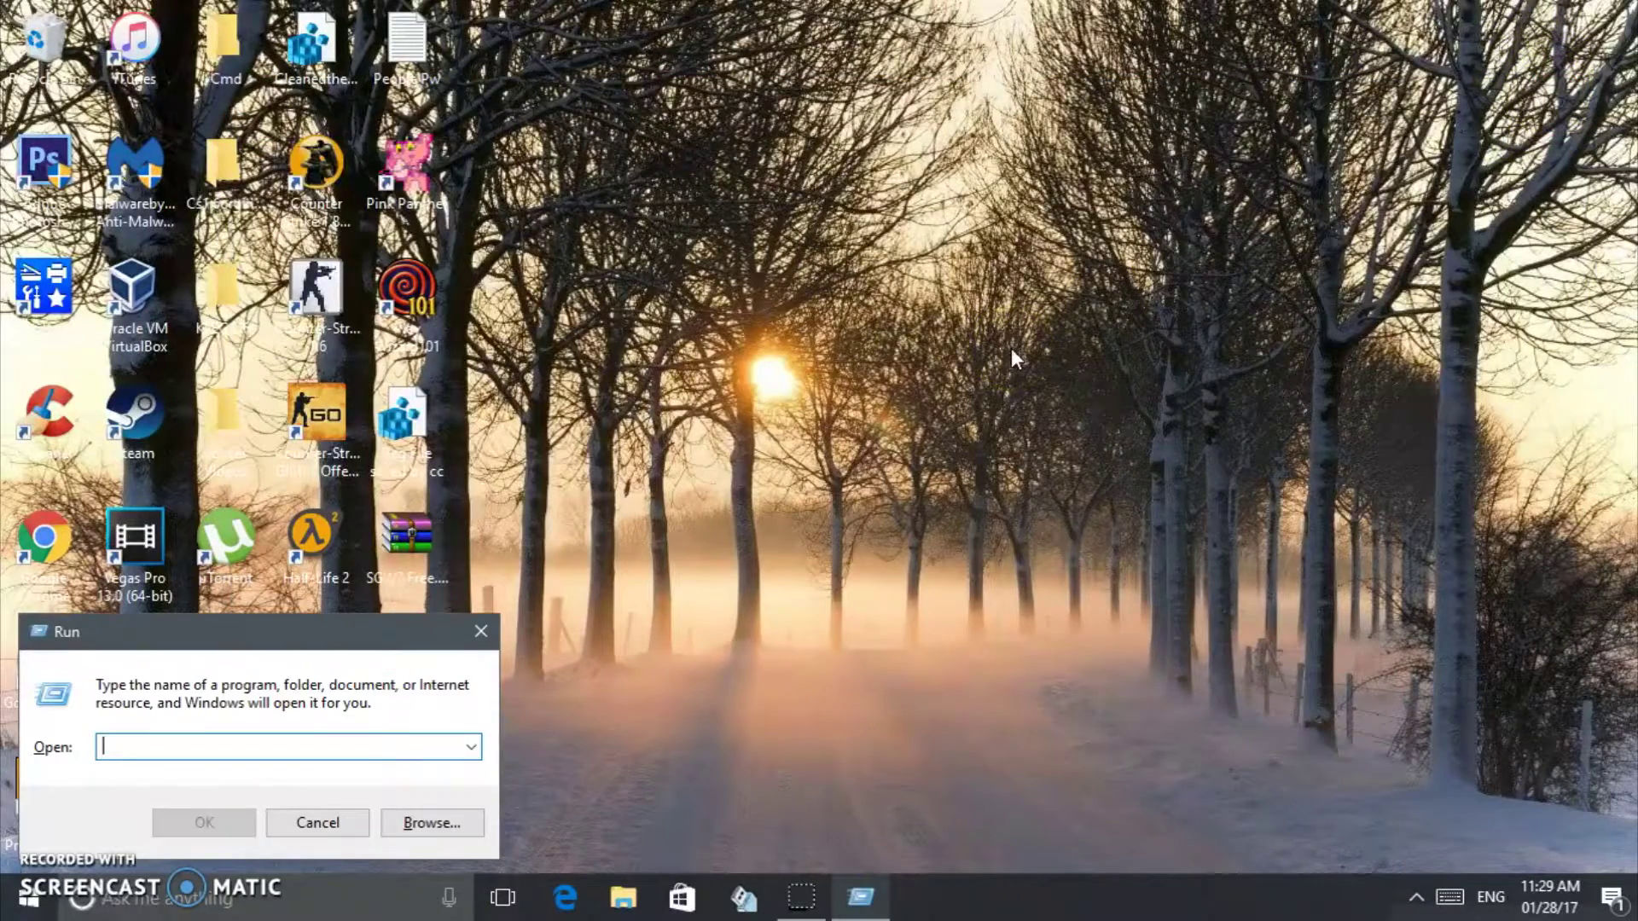
type("%temp%")
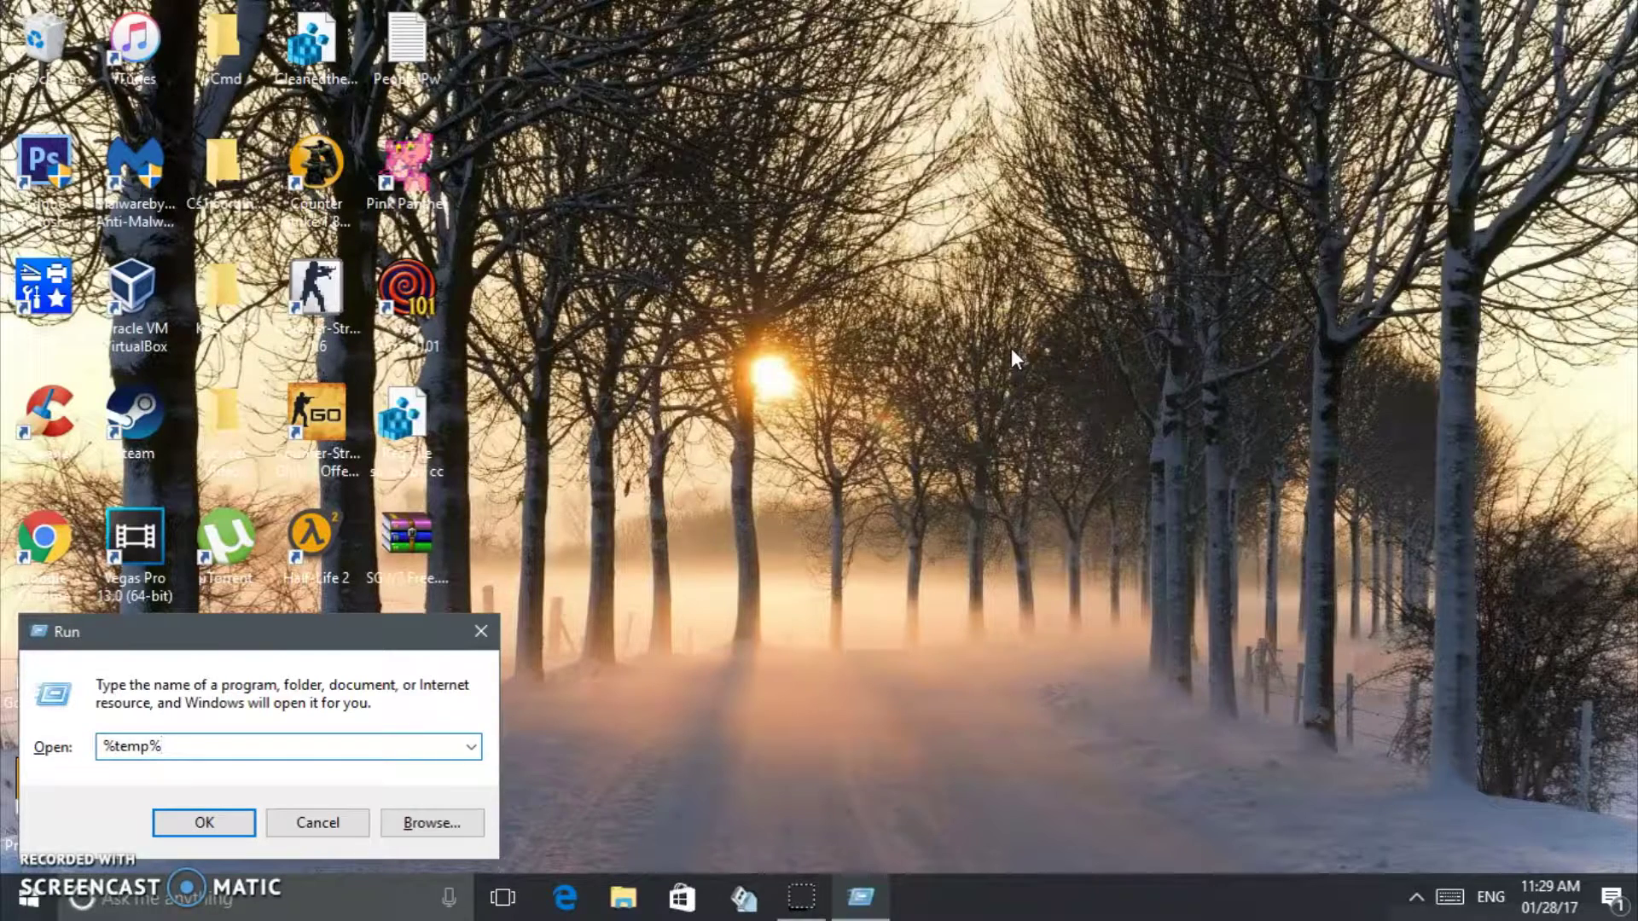
key("Return")
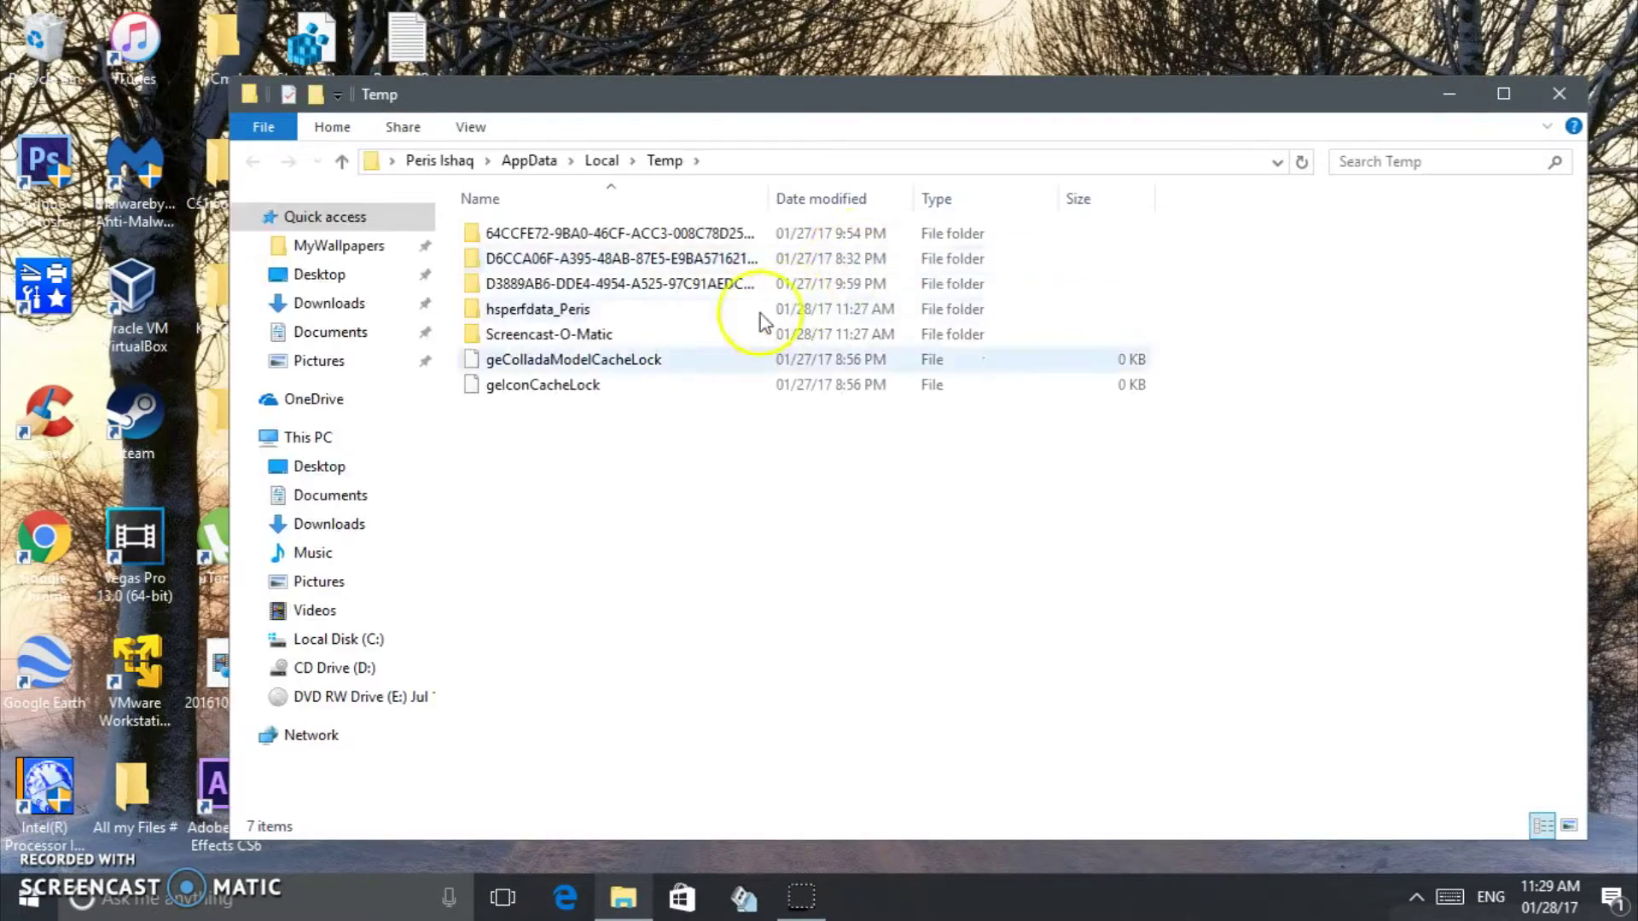
left_click_drag(653, 520, 646, 170)
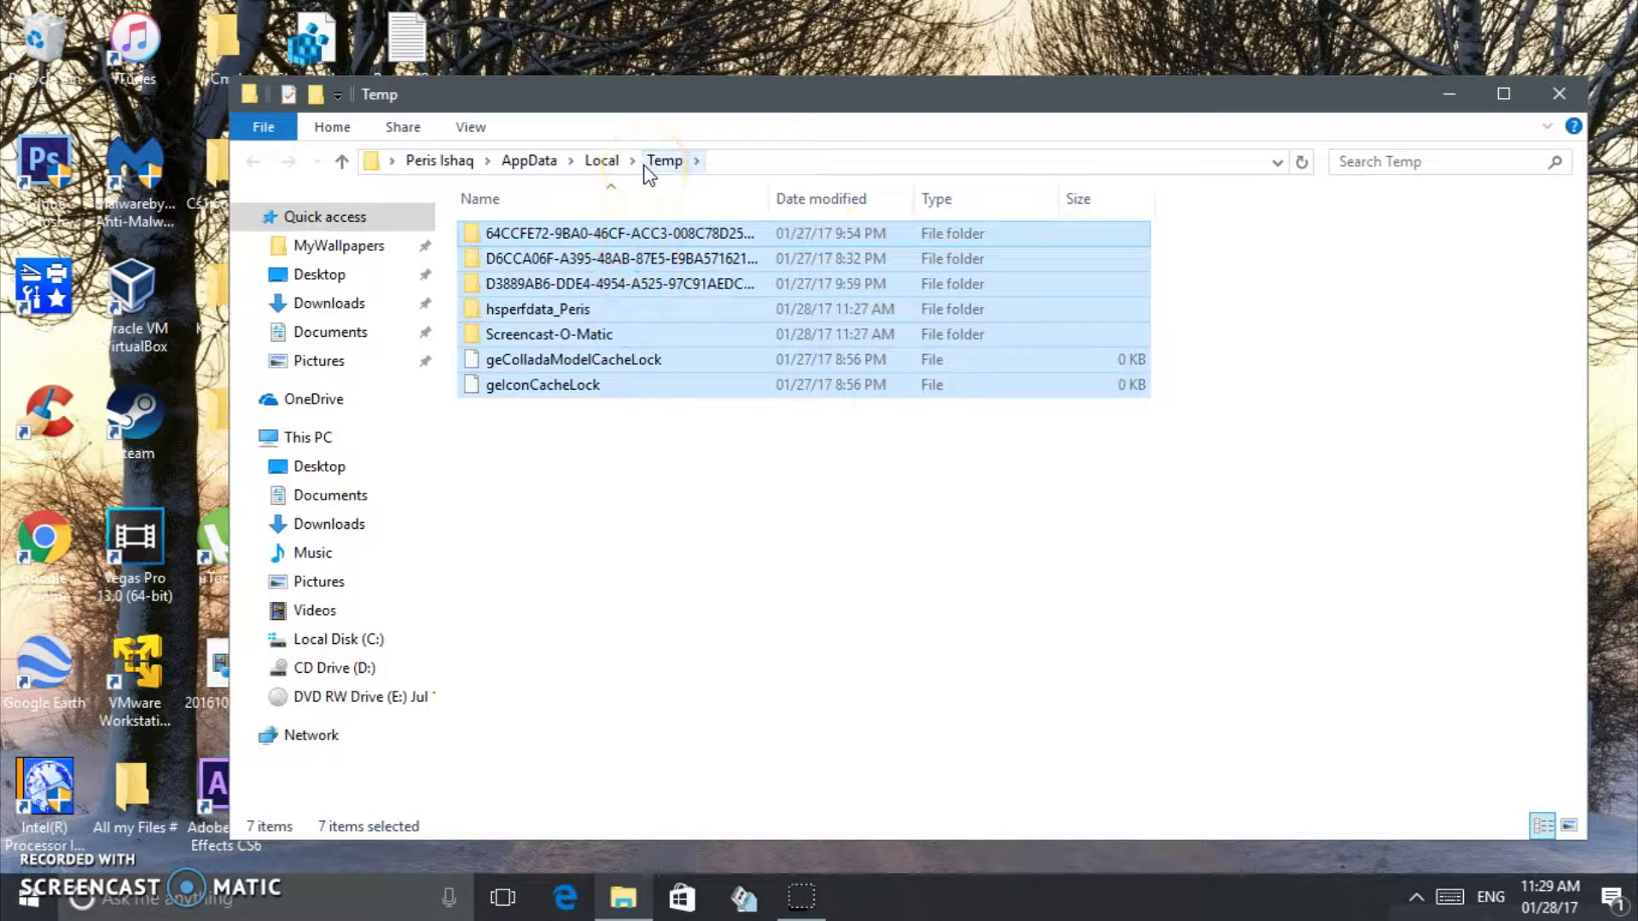
key("Delete")
- Skip the in-use hsperfdata and Screencast-O-Matic folders, then close the Temp window
left_click(755, 386)
left_click(755, 388)
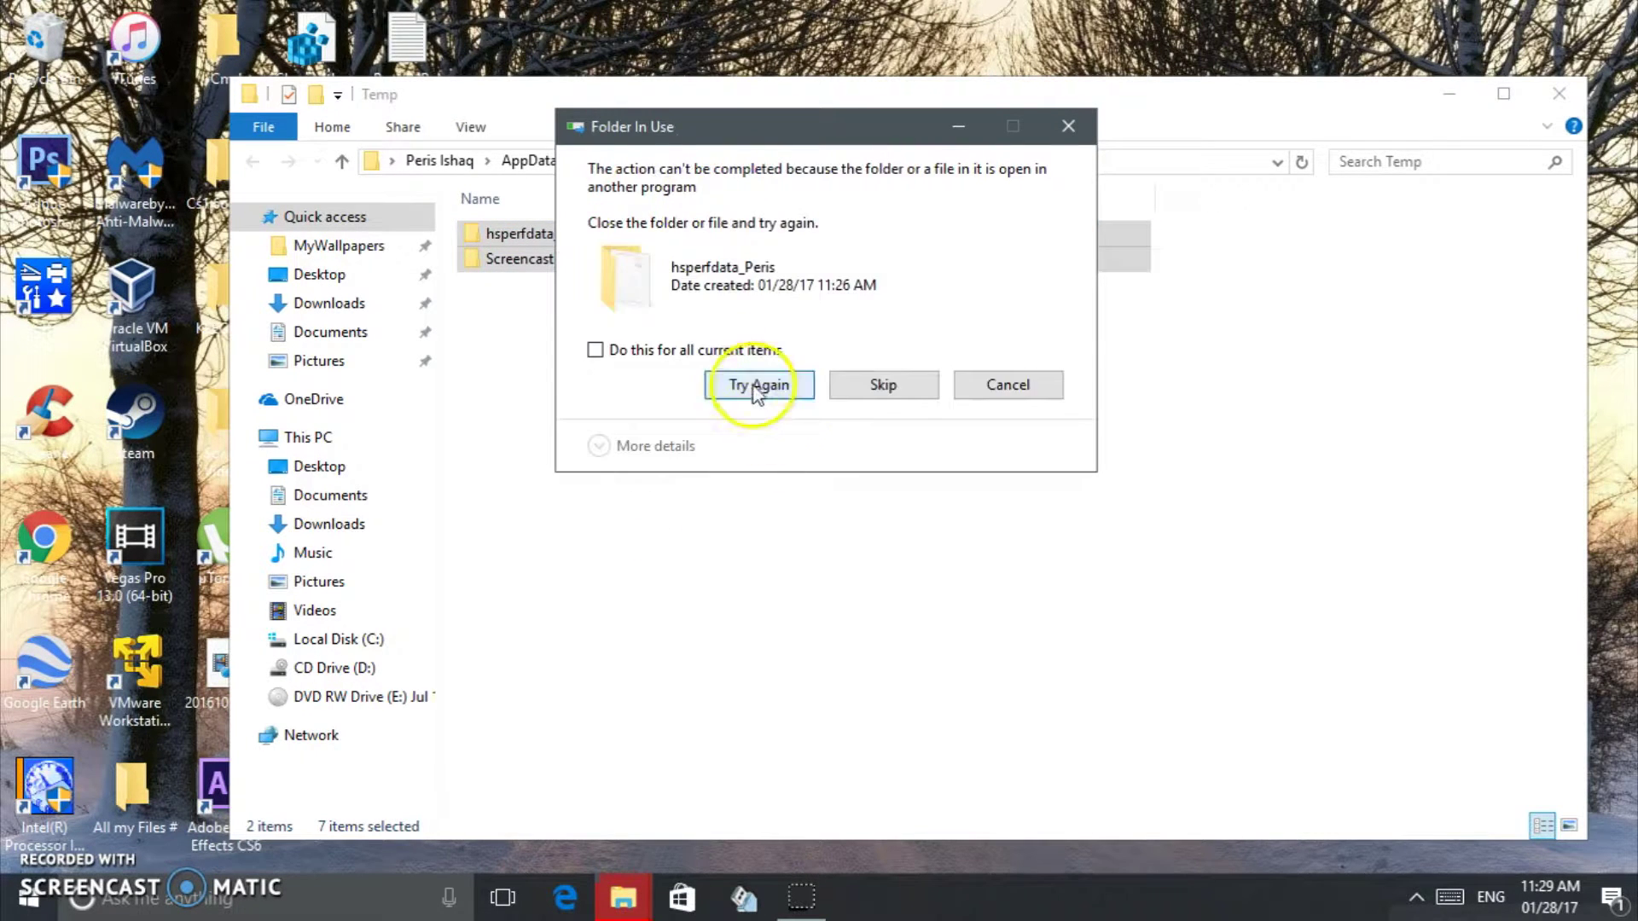
left_click(755, 388)
left_click(742, 352)
left_click(755, 385)
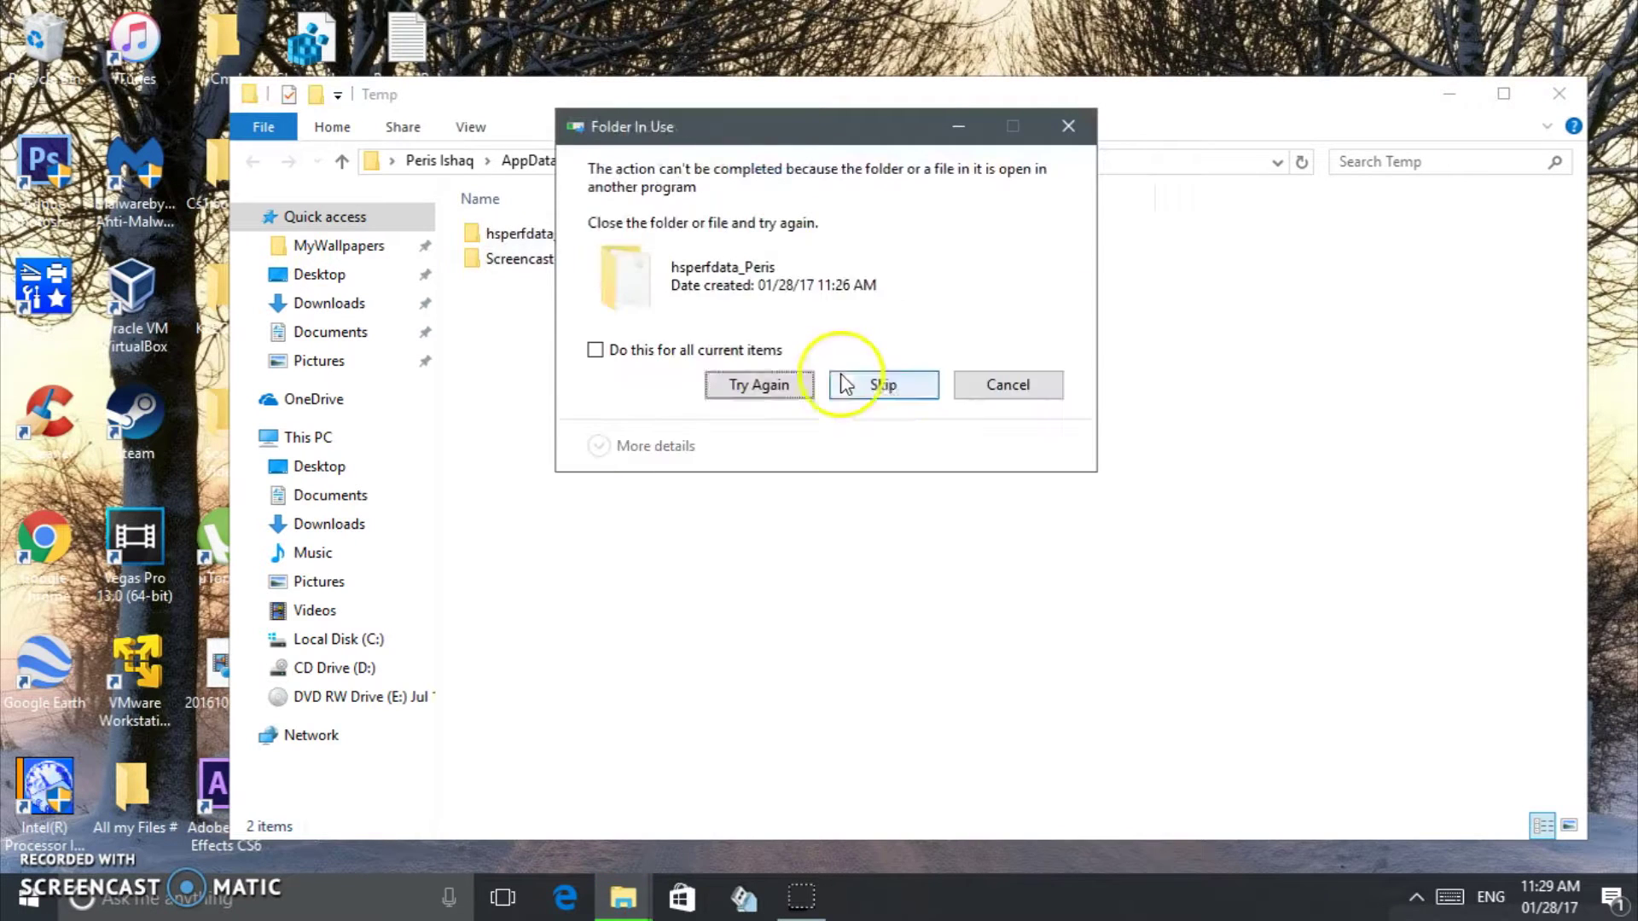
left_click(895, 368)
left_click(897, 375)
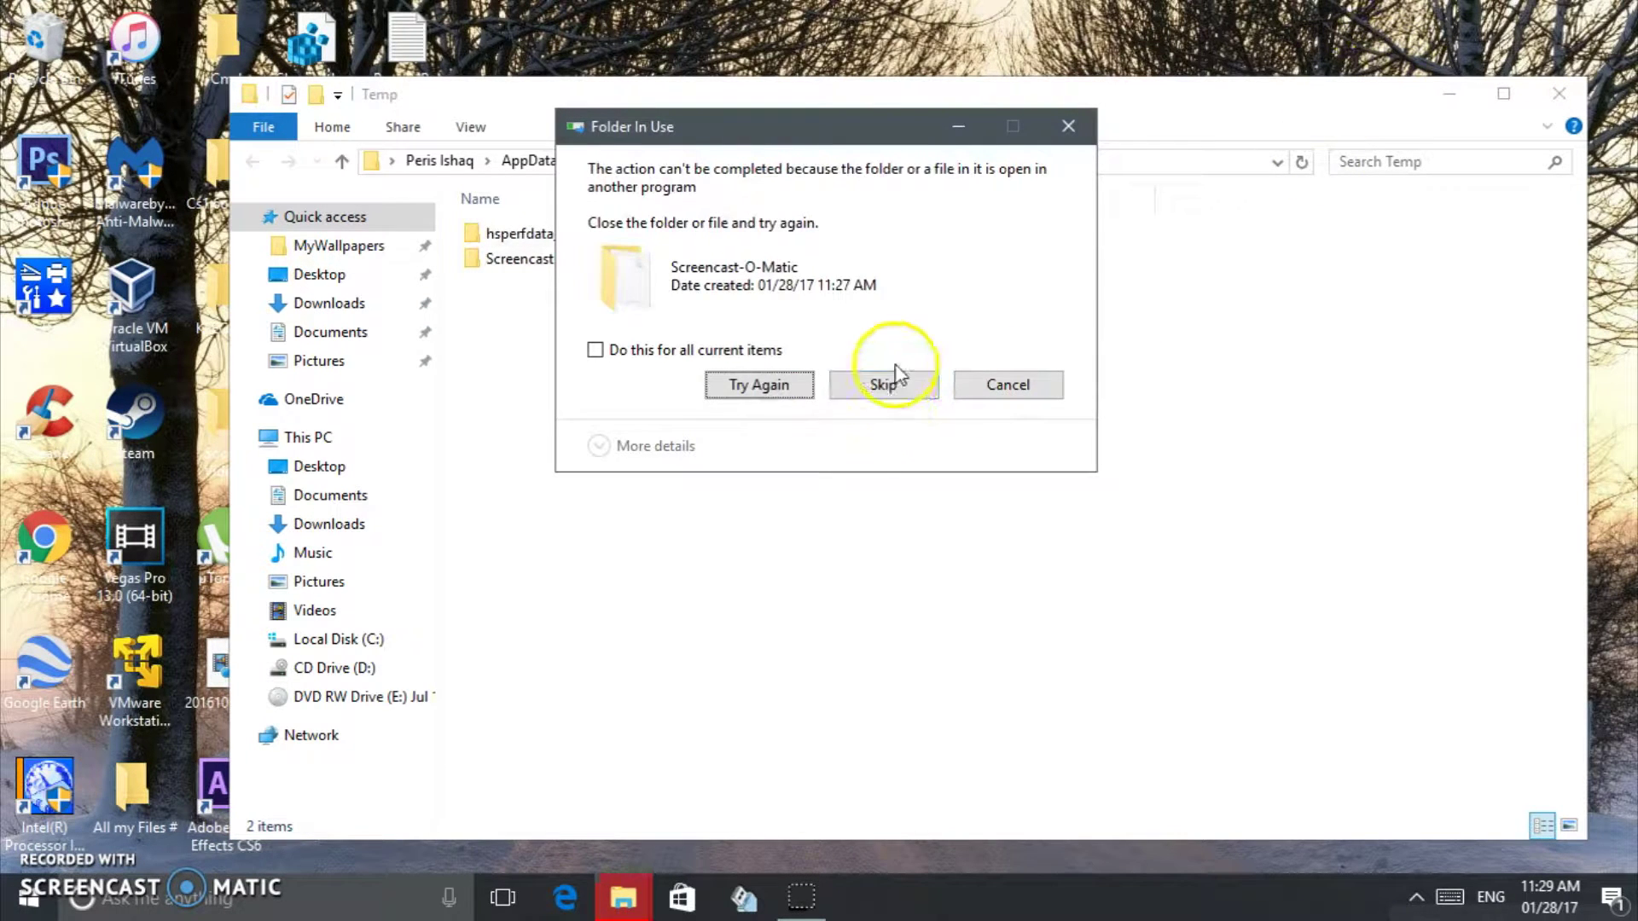
left_click(989, 385)
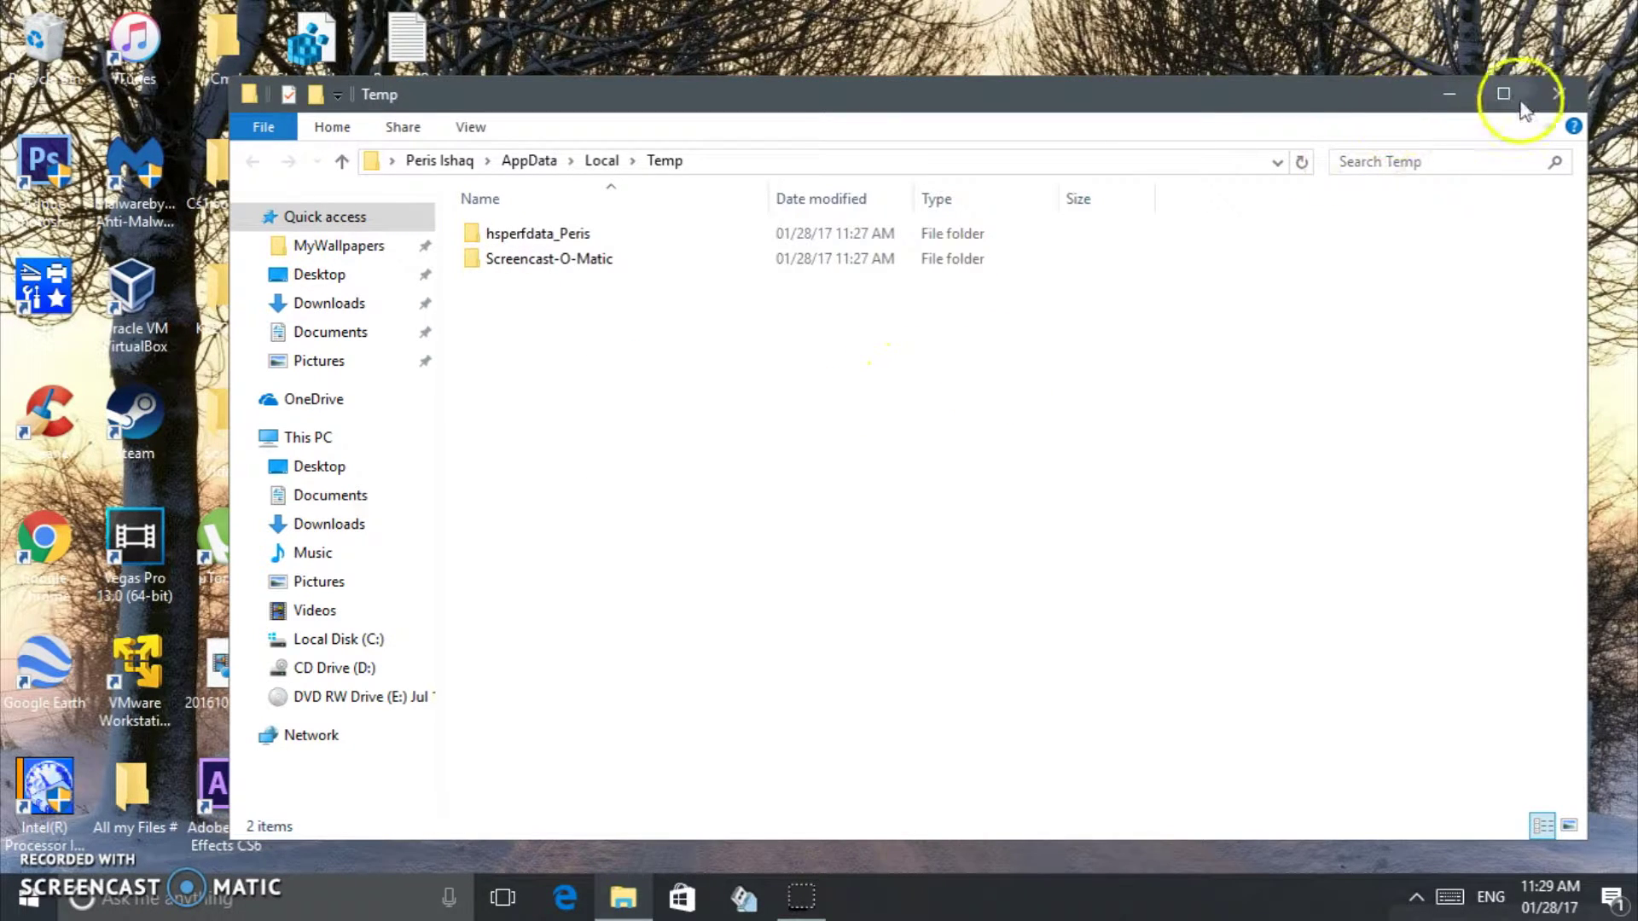
left_click(1556, 92)
- Open the Prefetch folder through Run, granting administrator permission
key("super+r")
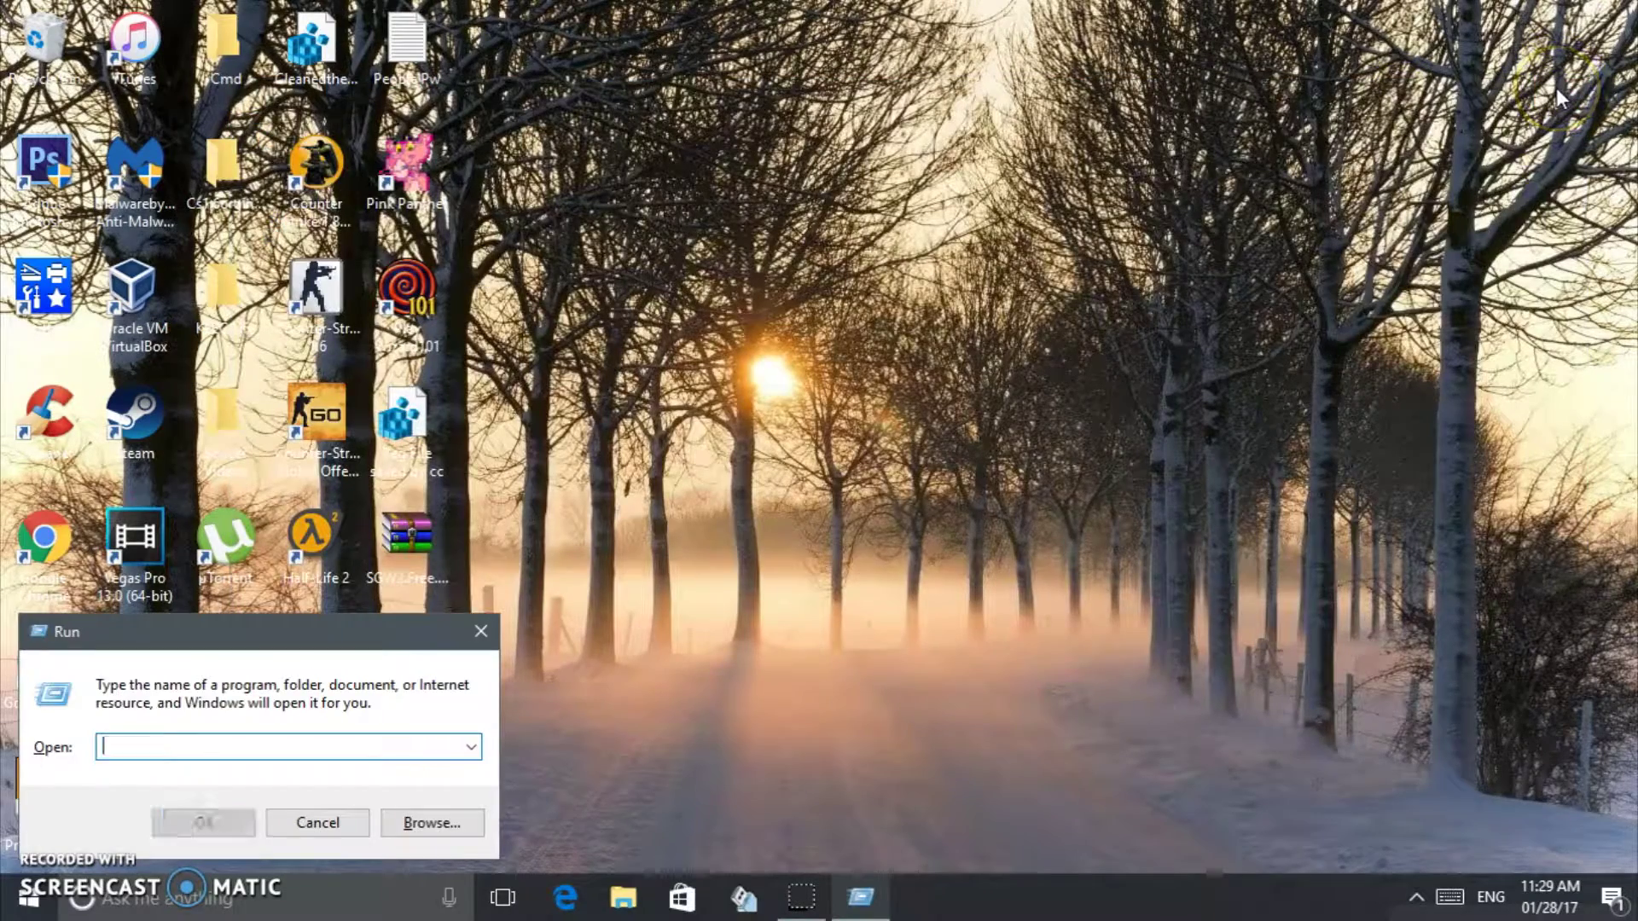
type("prefet")
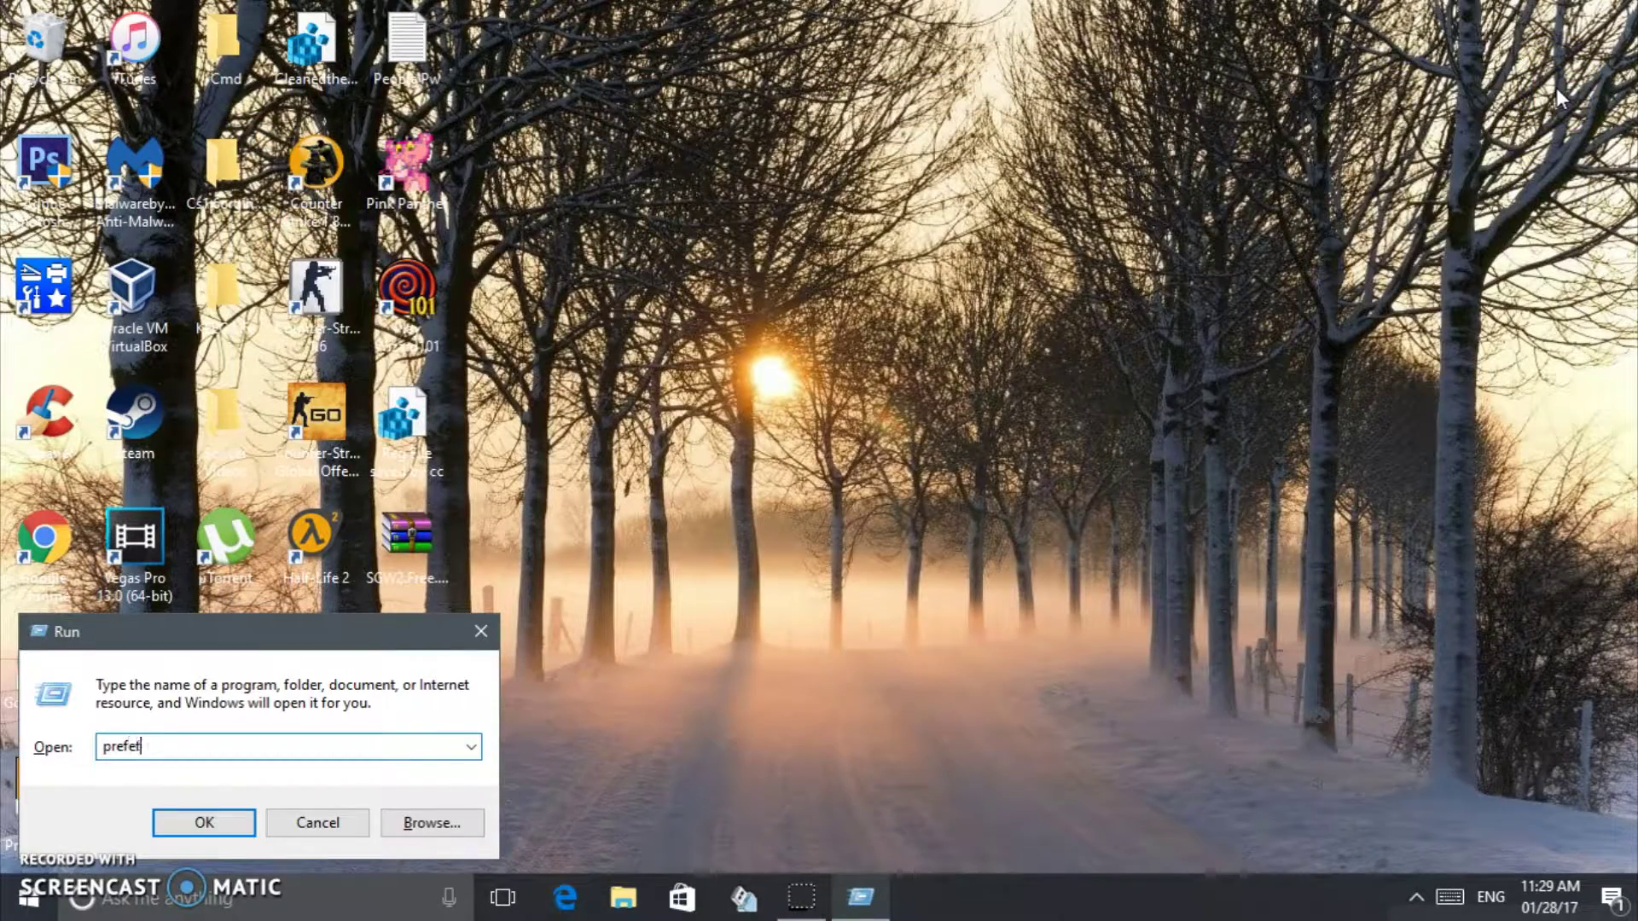
type("ch")
key("Return")
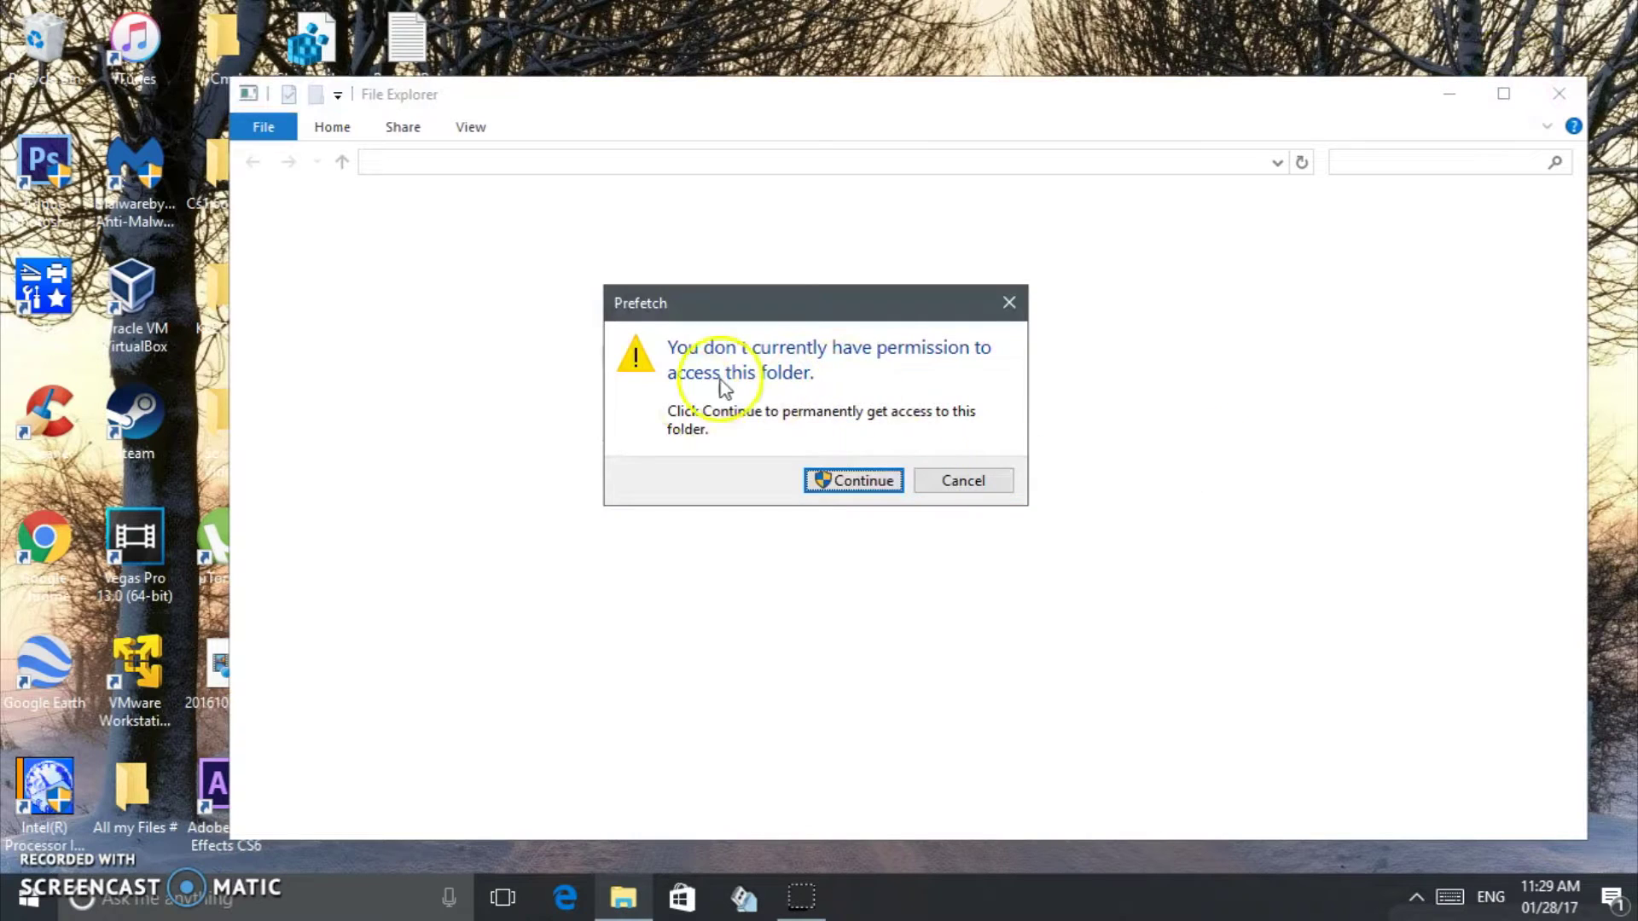
left_click(813, 479)
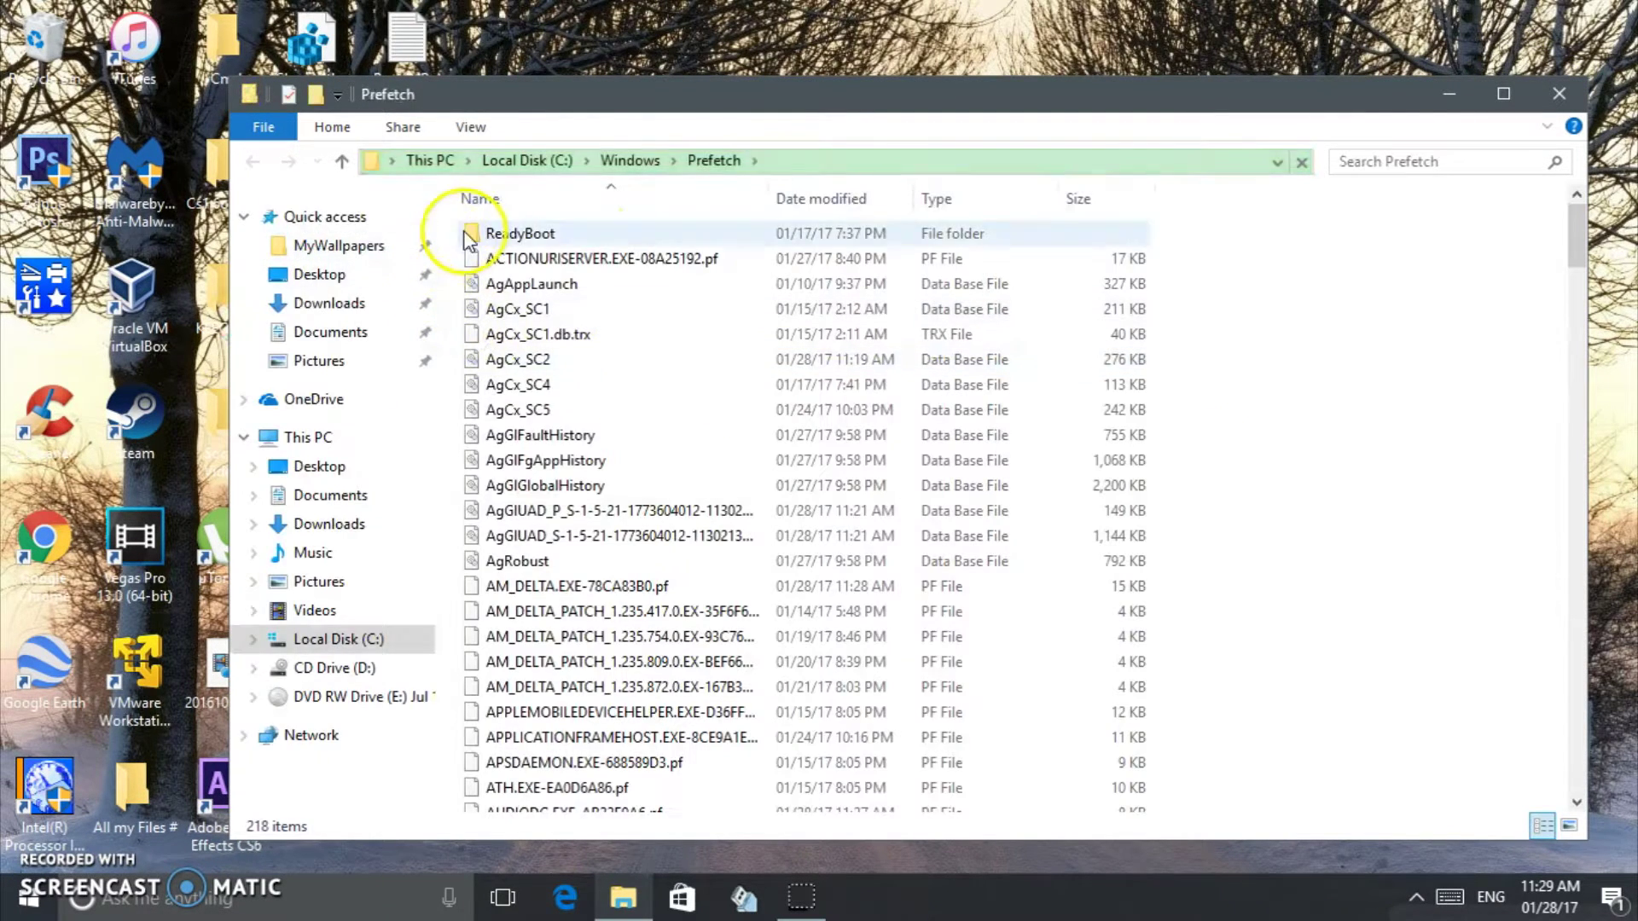
- Delete all Prefetch files, skipping the in-use PfPre_c4c70299.mkd, and close the window
left_click_drag(453, 224, 904, 902)
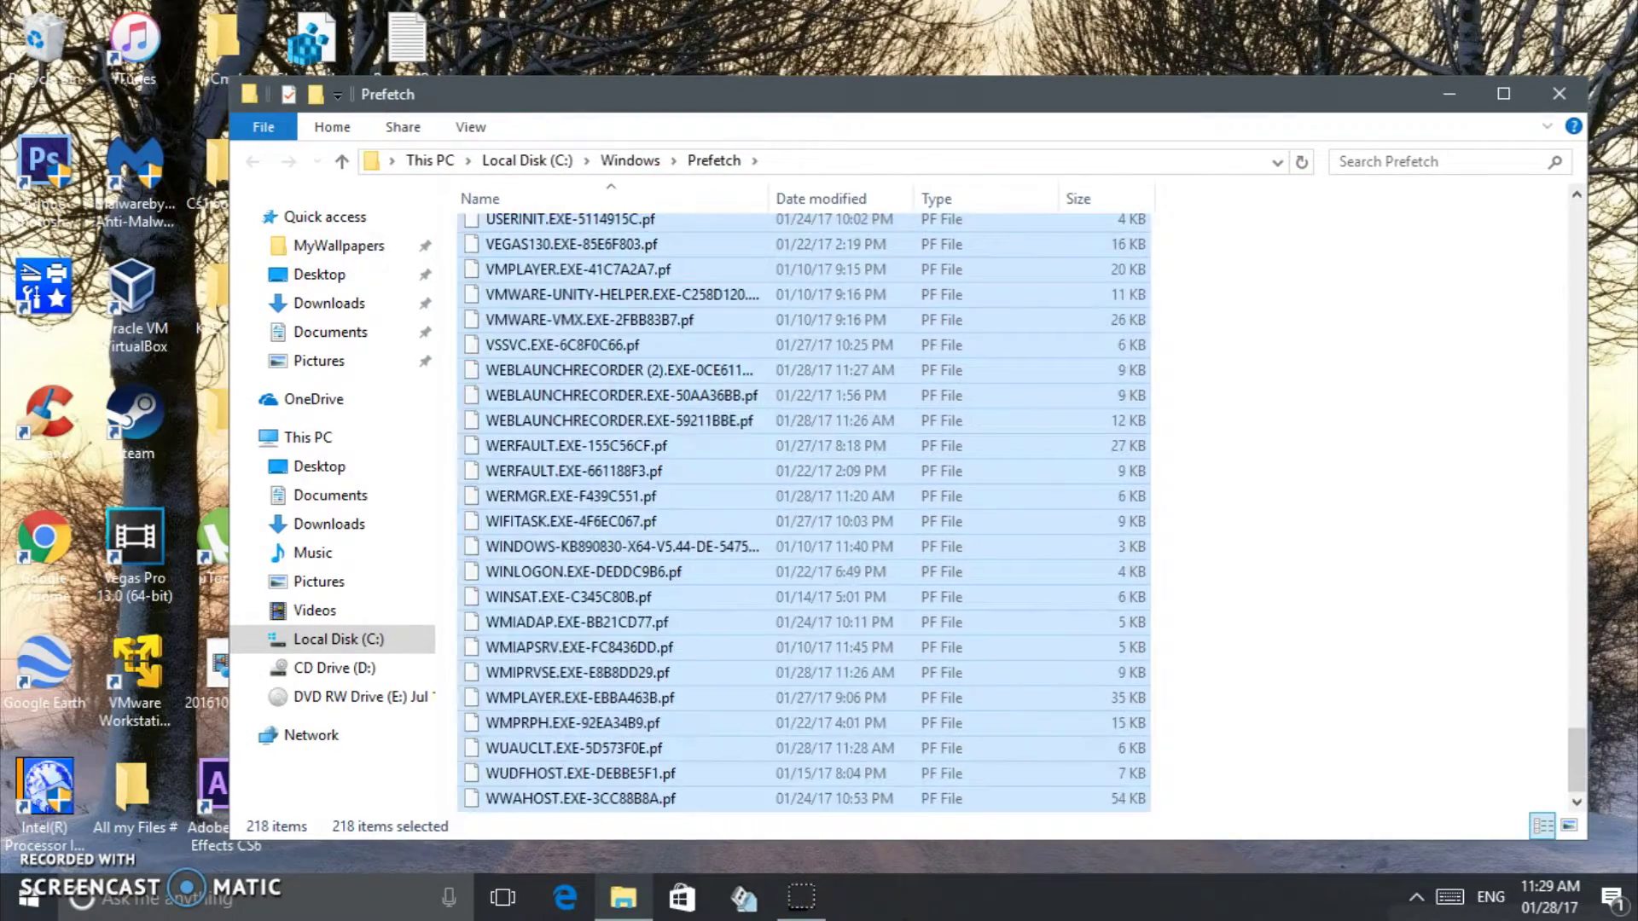
key("Delete")
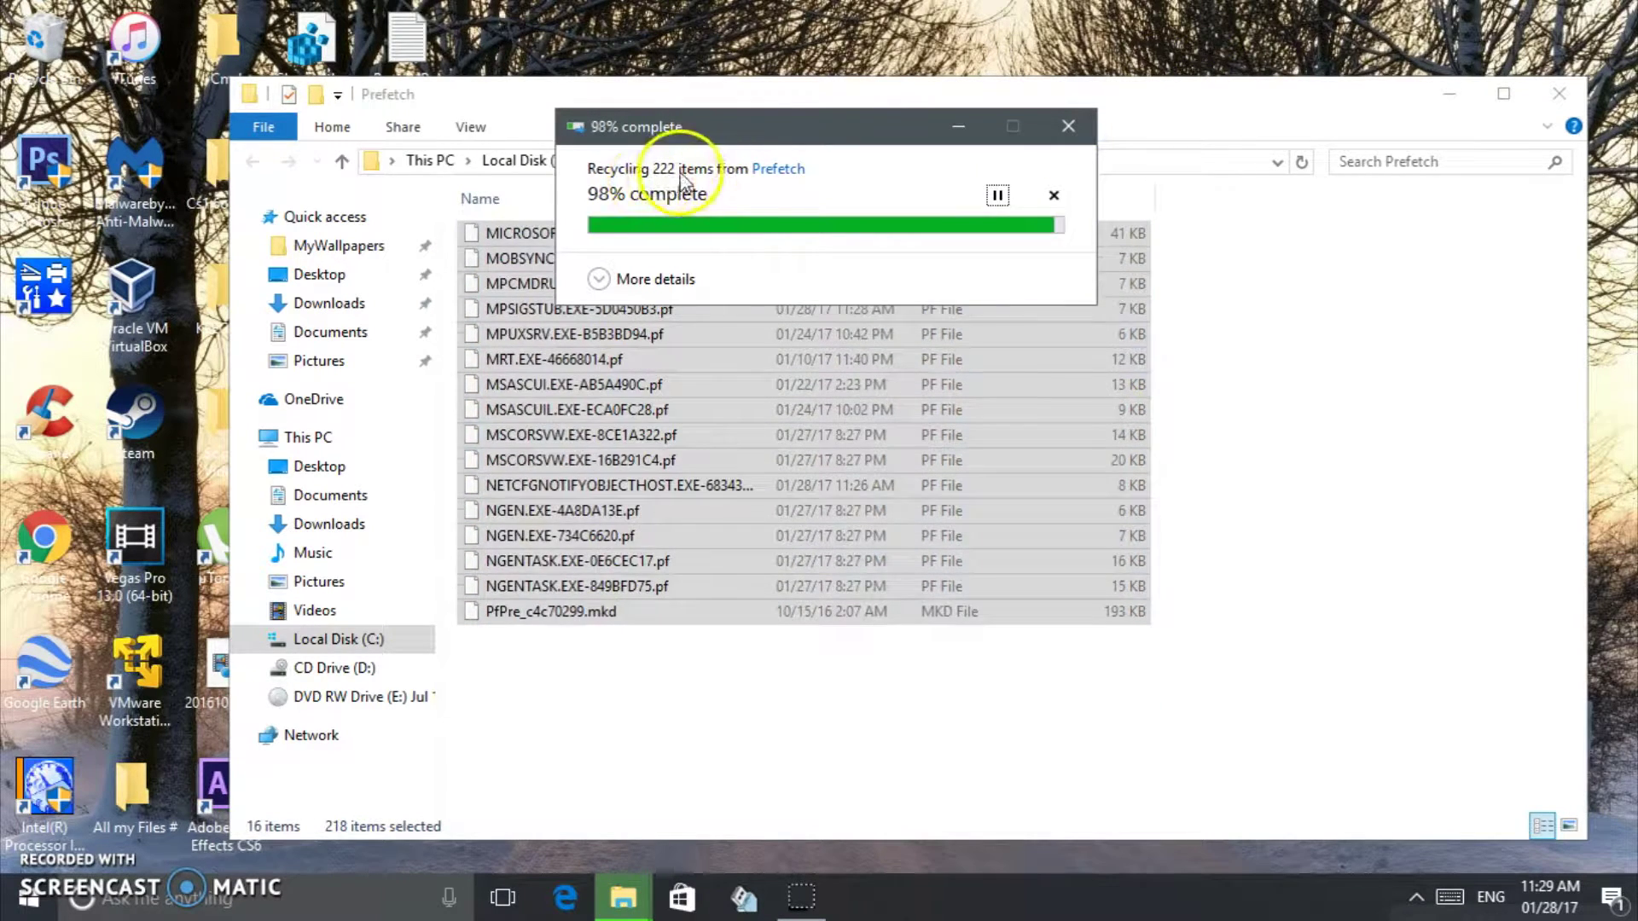
left_click(779, 393)
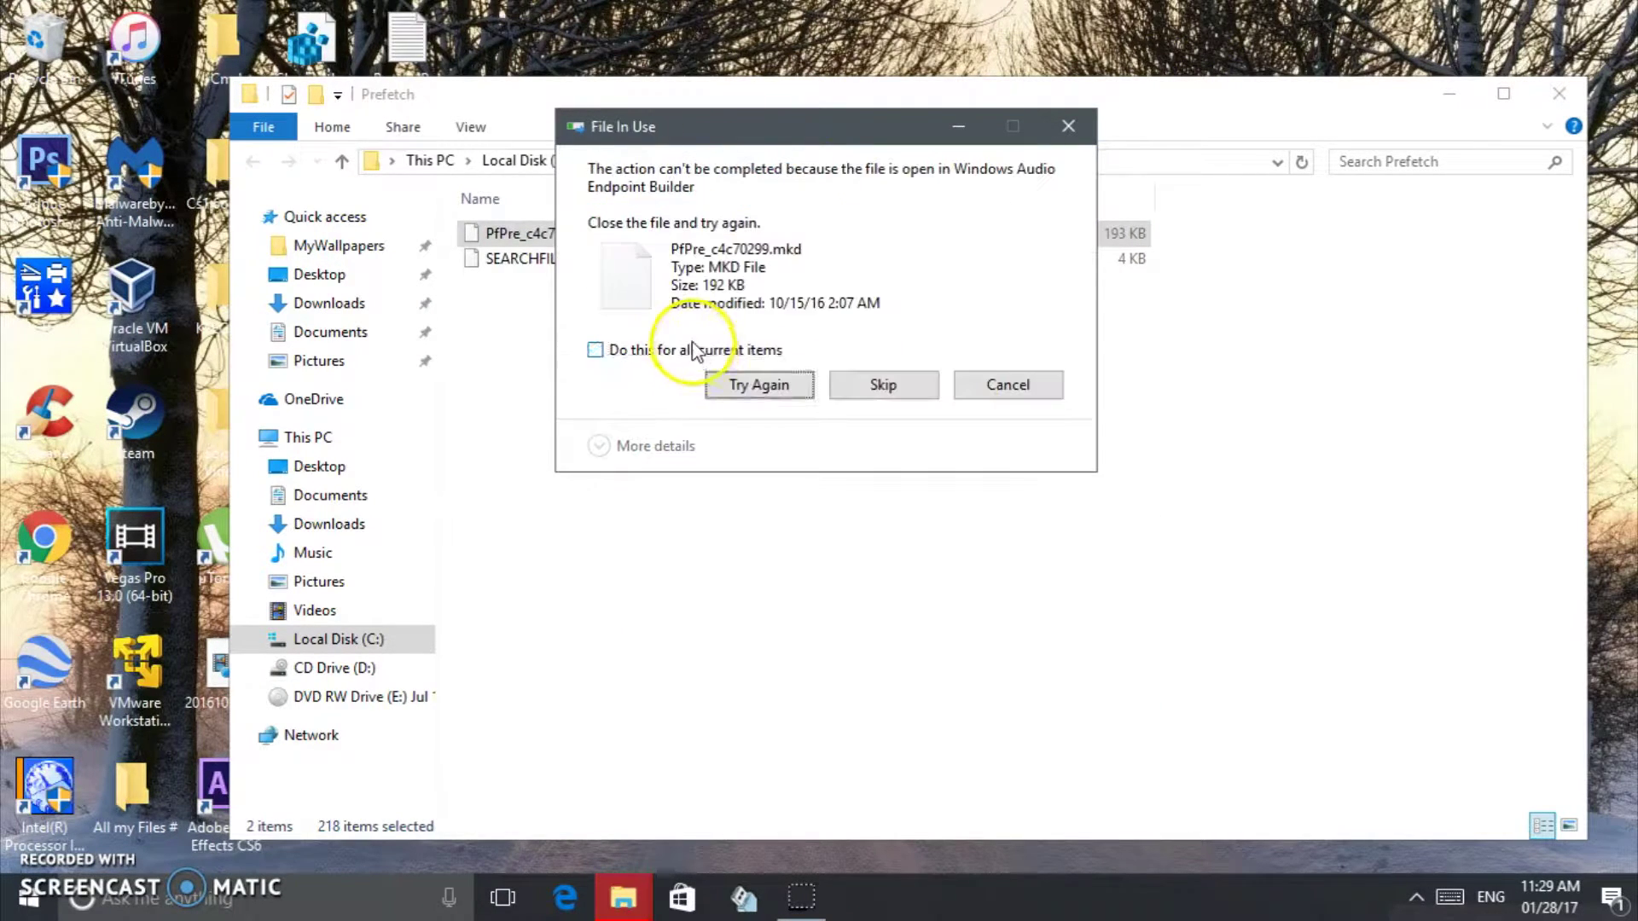
left_click(693, 350)
left_click(758, 391)
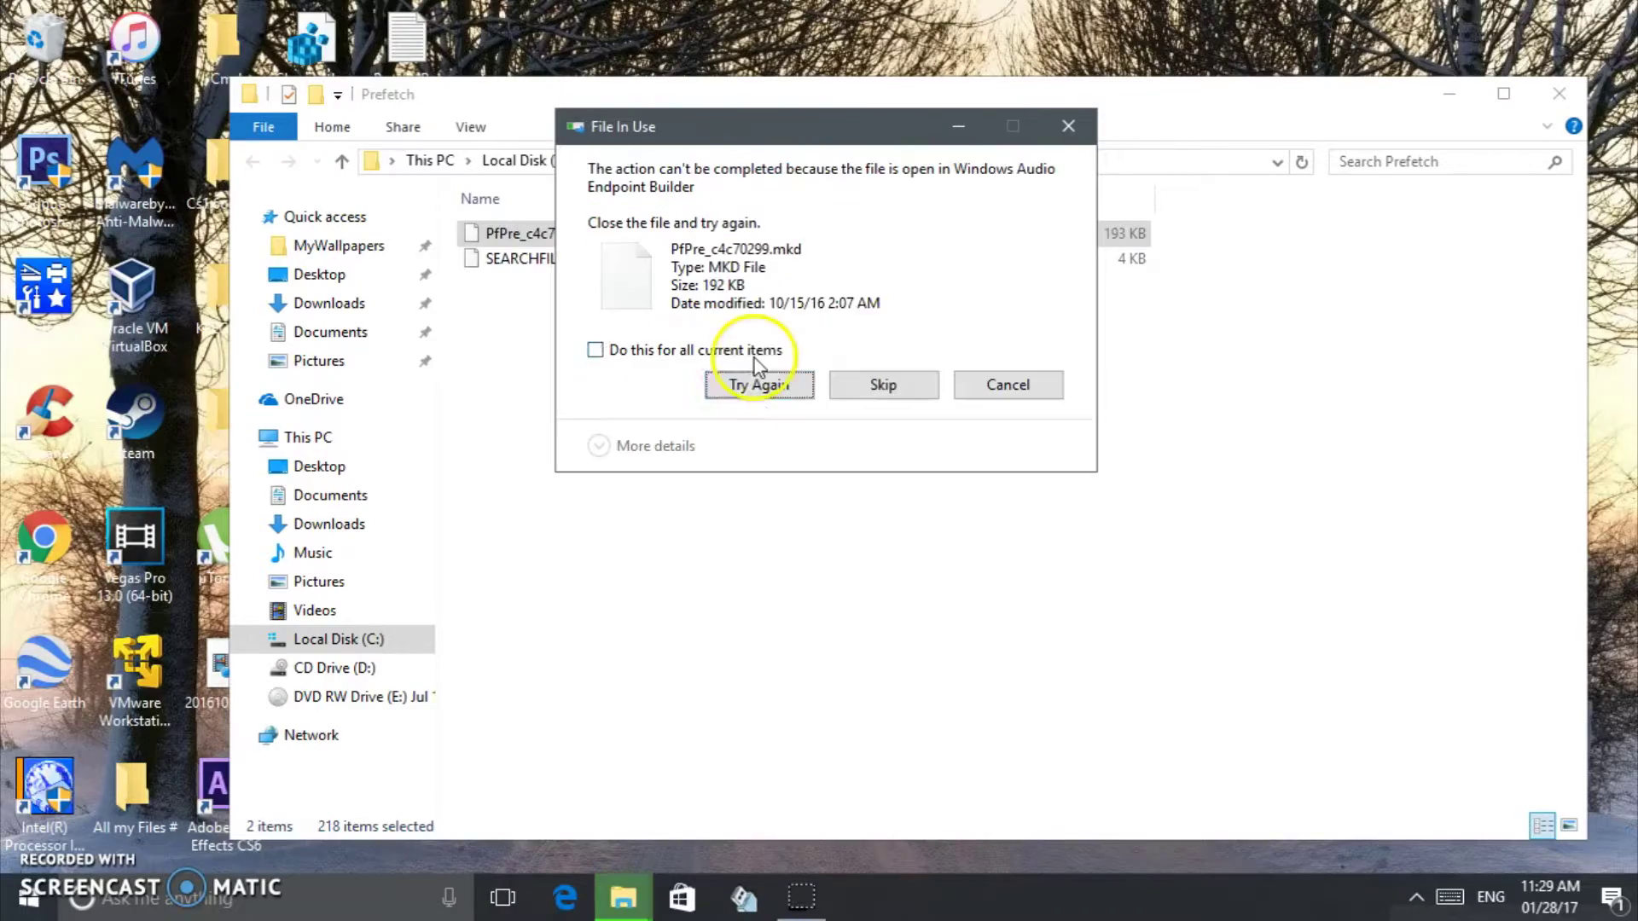
left_click(874, 386)
left_click(1585, 81)
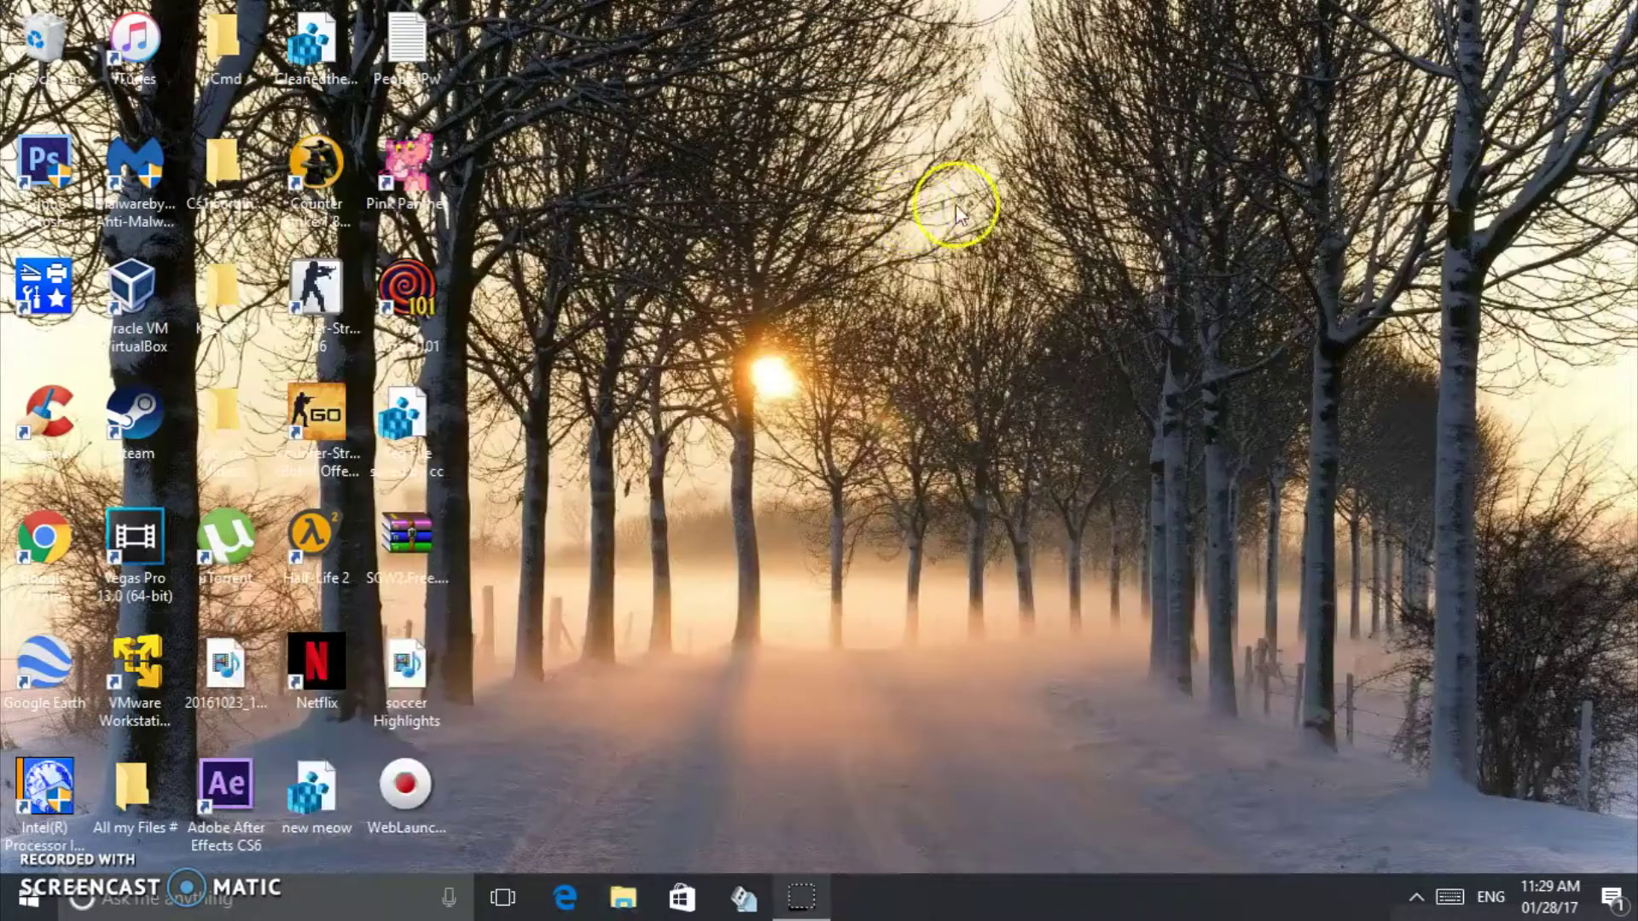
- Refresh the desktop and open and close the Start menu
right_click(893, 207)
left_click(938, 274)
key("super")
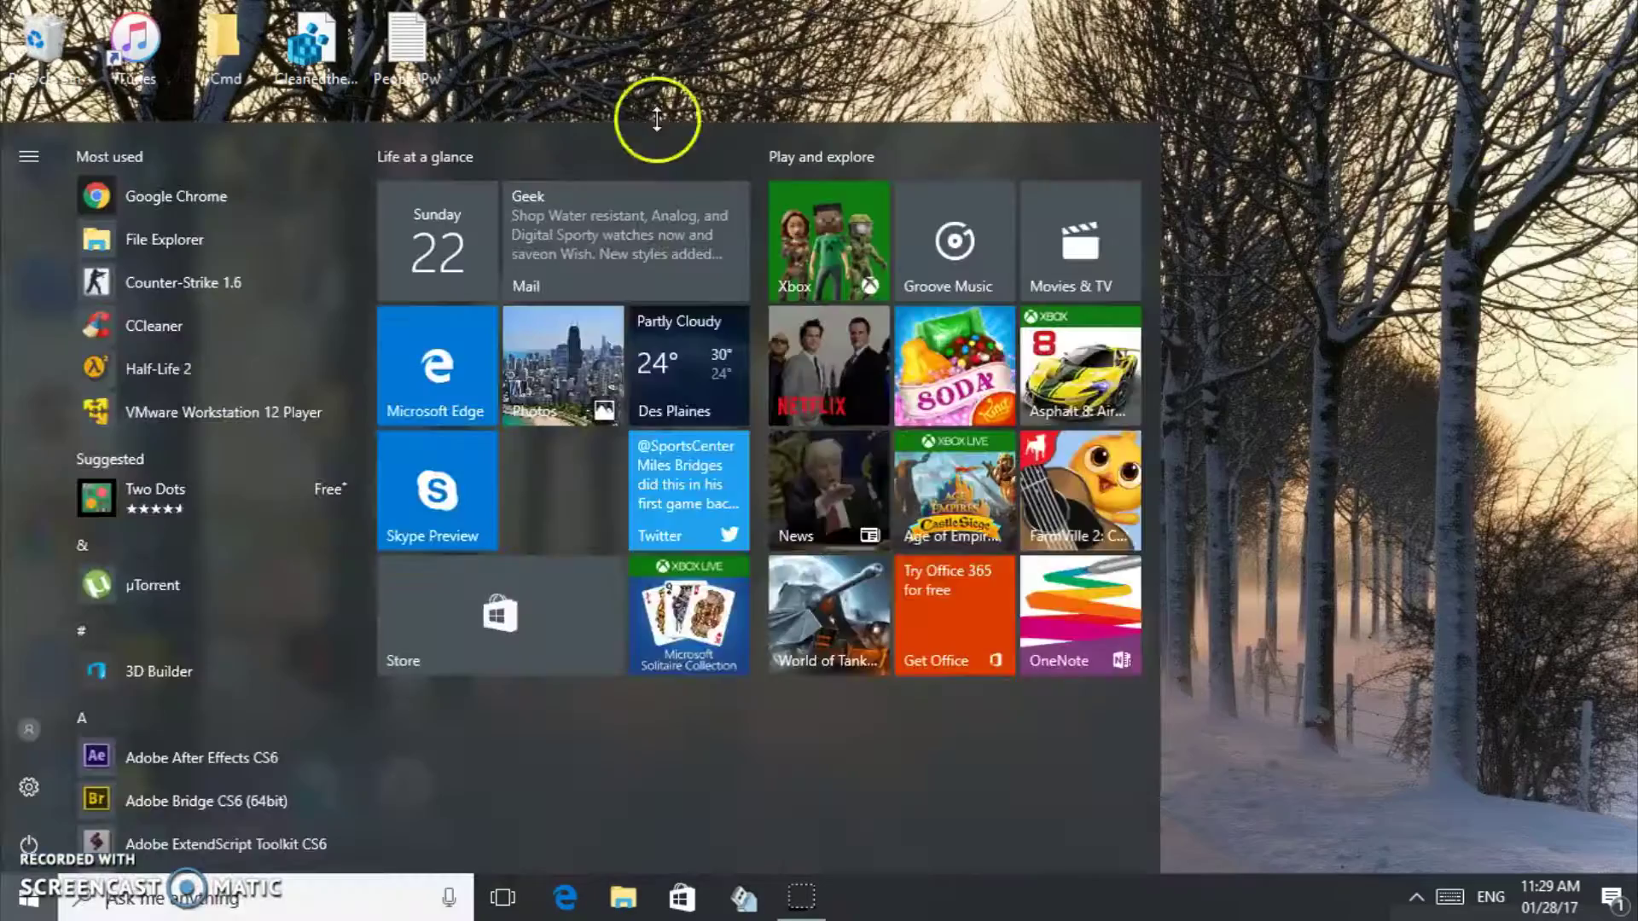
left_click(689, 34)
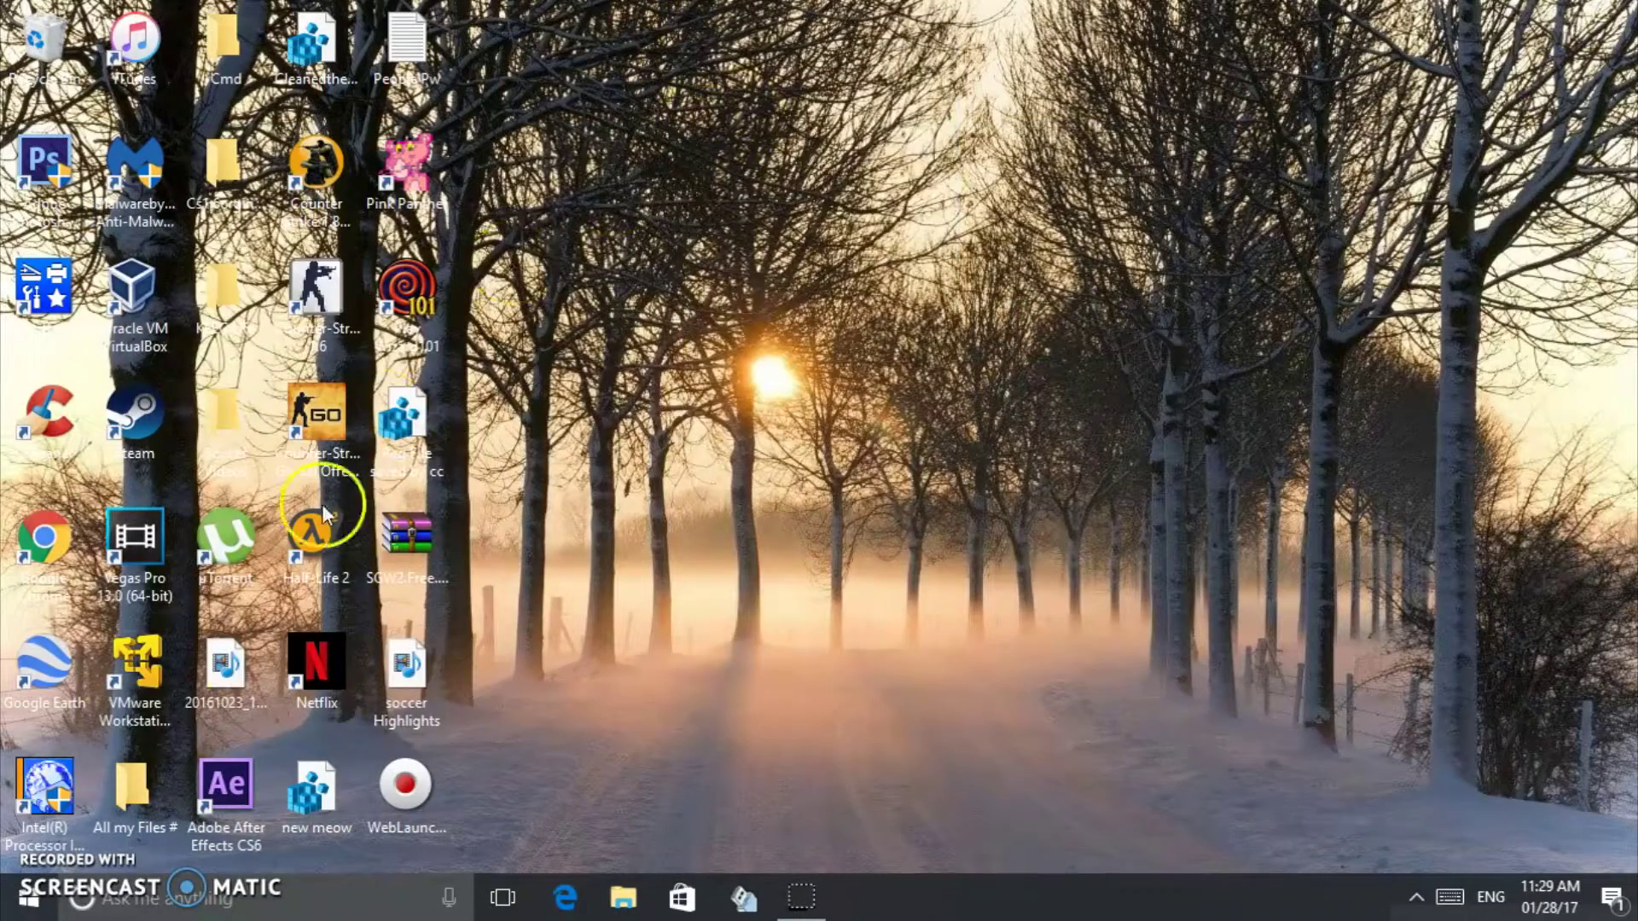
- Launch CCleaner from its desktop shortcut and reposition its window
left_click(44, 414)
double_click(45, 414)
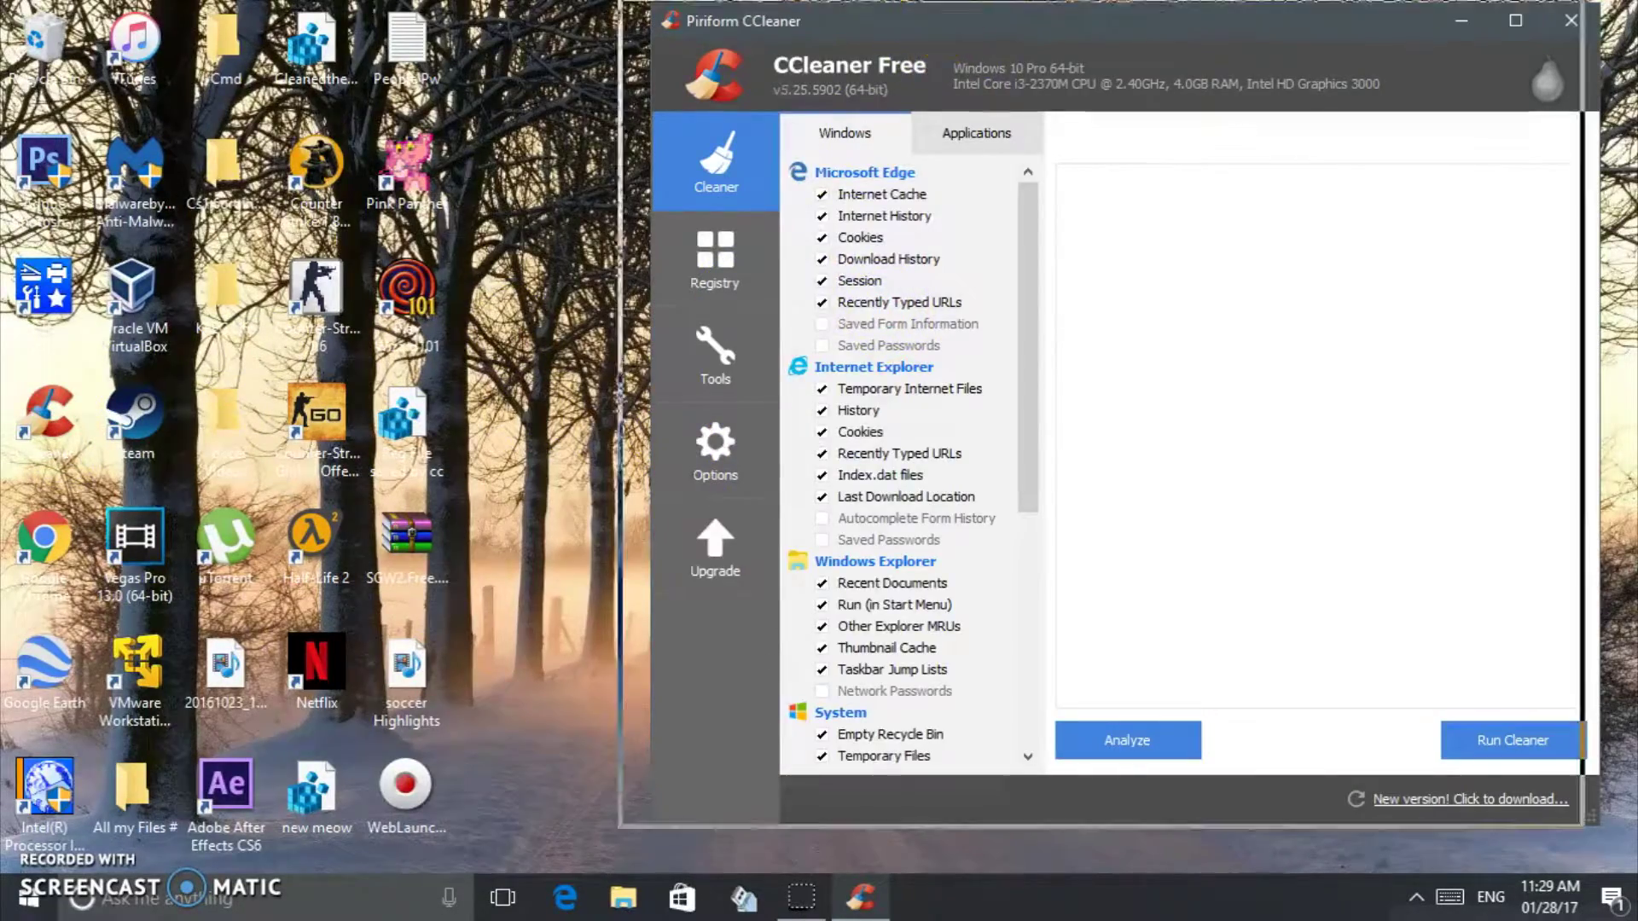
double_click(948, 17)
left_click_drag(796, 34, 1001, 38)
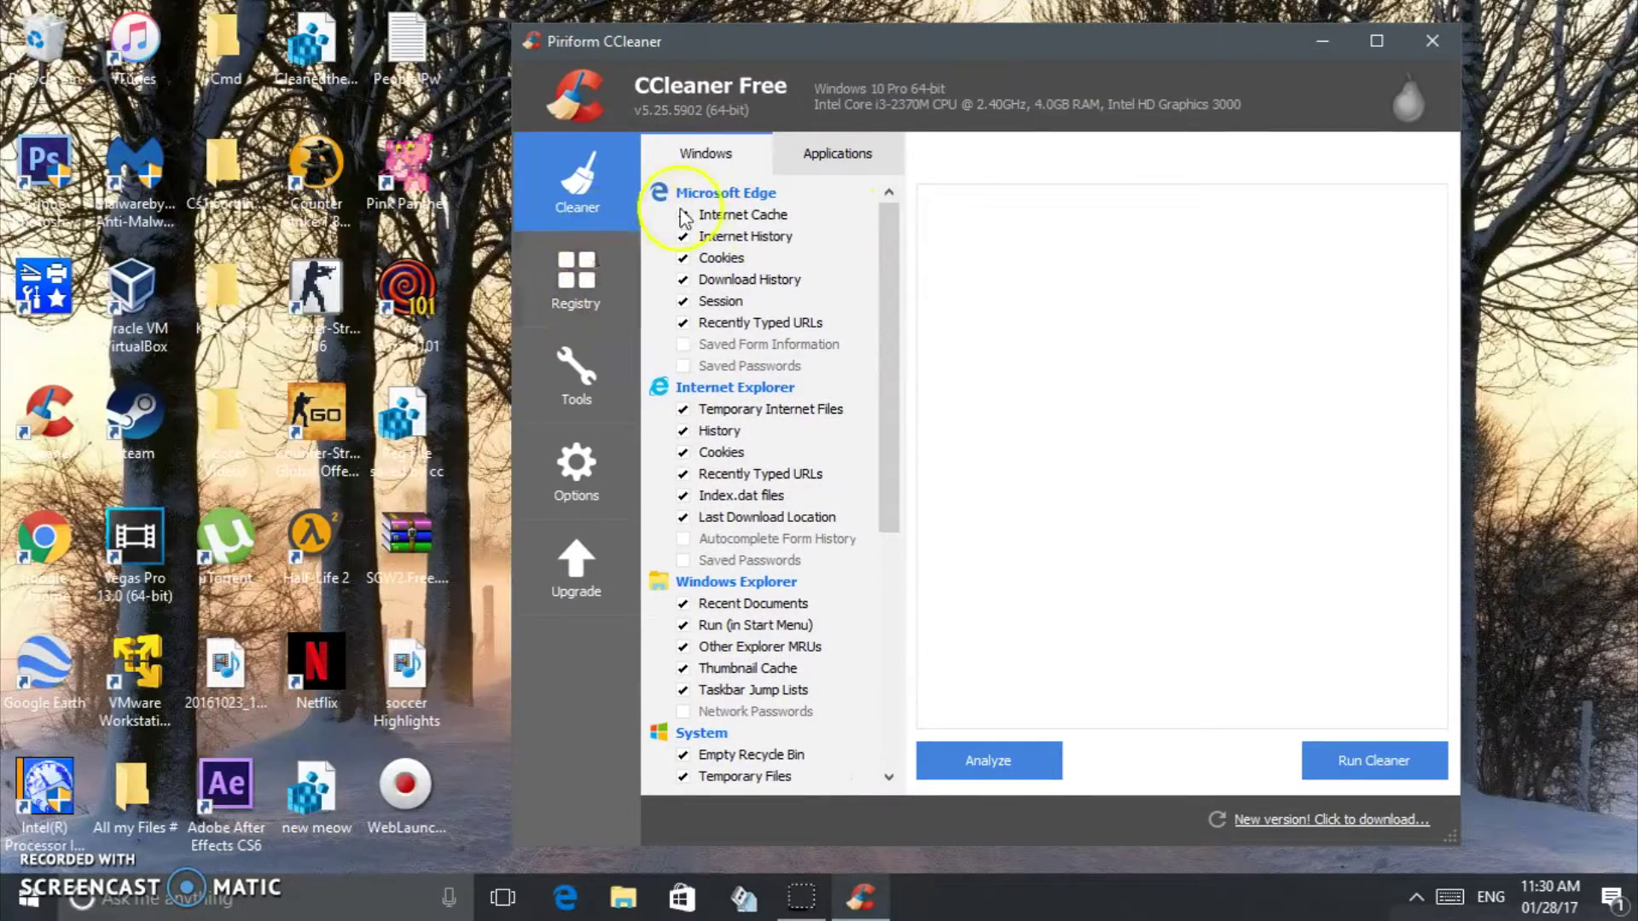
mouse_move(778, 53)
left_mouse_down()
mouse_move(709, 43)
mouse_move(765, 49)
left_mouse_up()
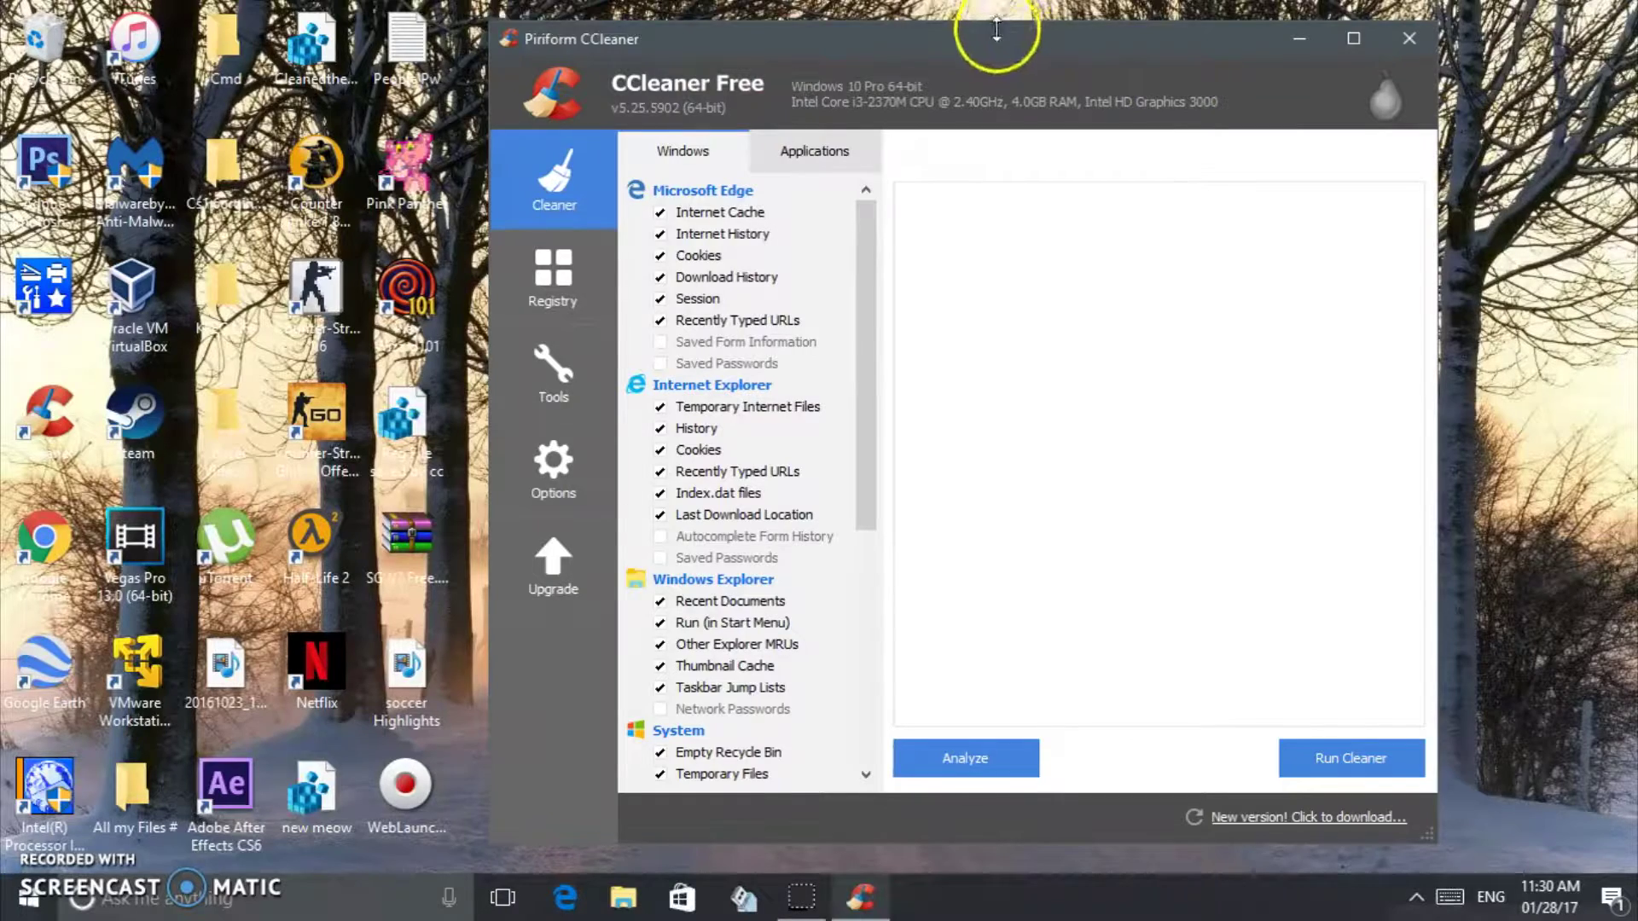
left_click_drag(996, 29, 1002, 30)
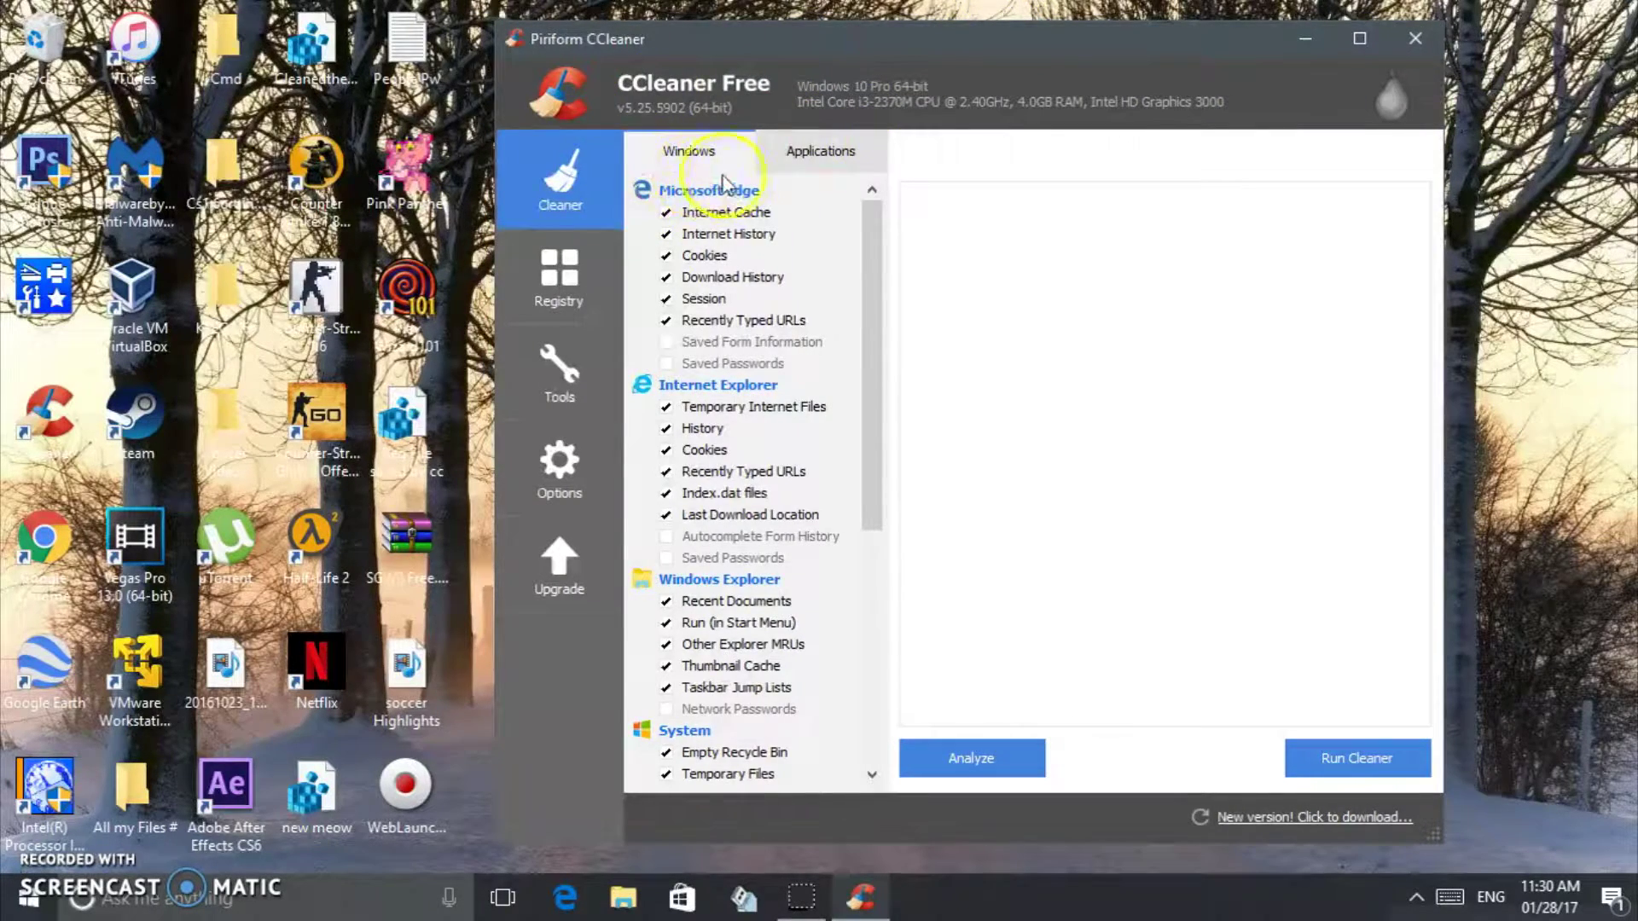
- Browse the Registry, Tools and Options sections, ending on the Cleaner checklist
left_click(565, 268)
left_click(563, 175)
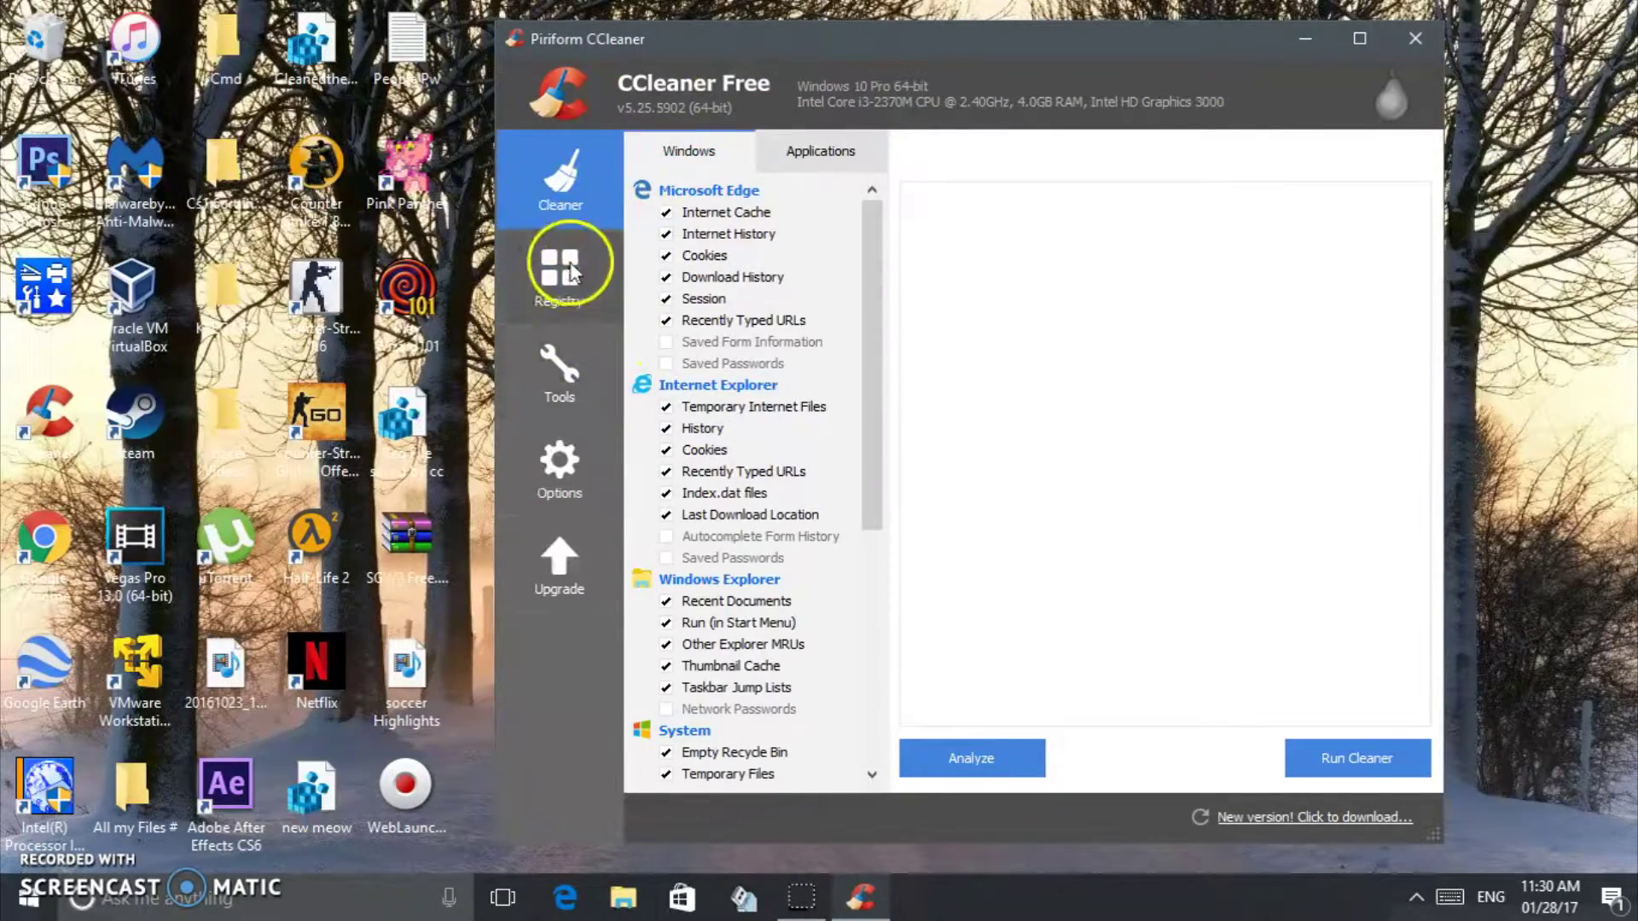
left_click(572, 271)
left_click(564, 188)
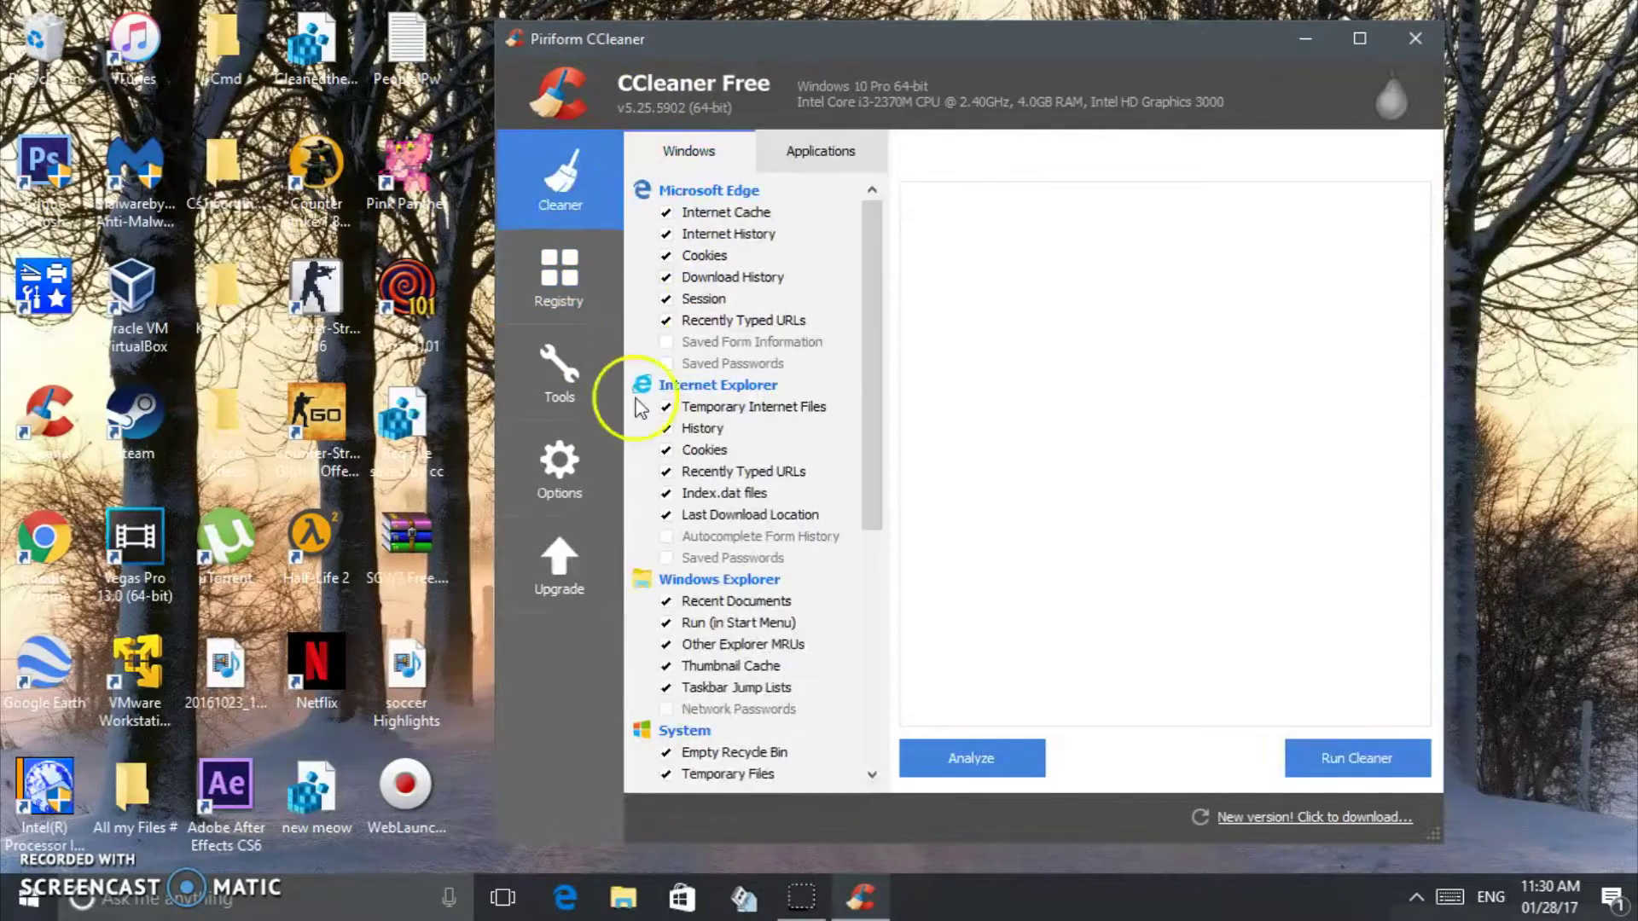
left_click(552, 373)
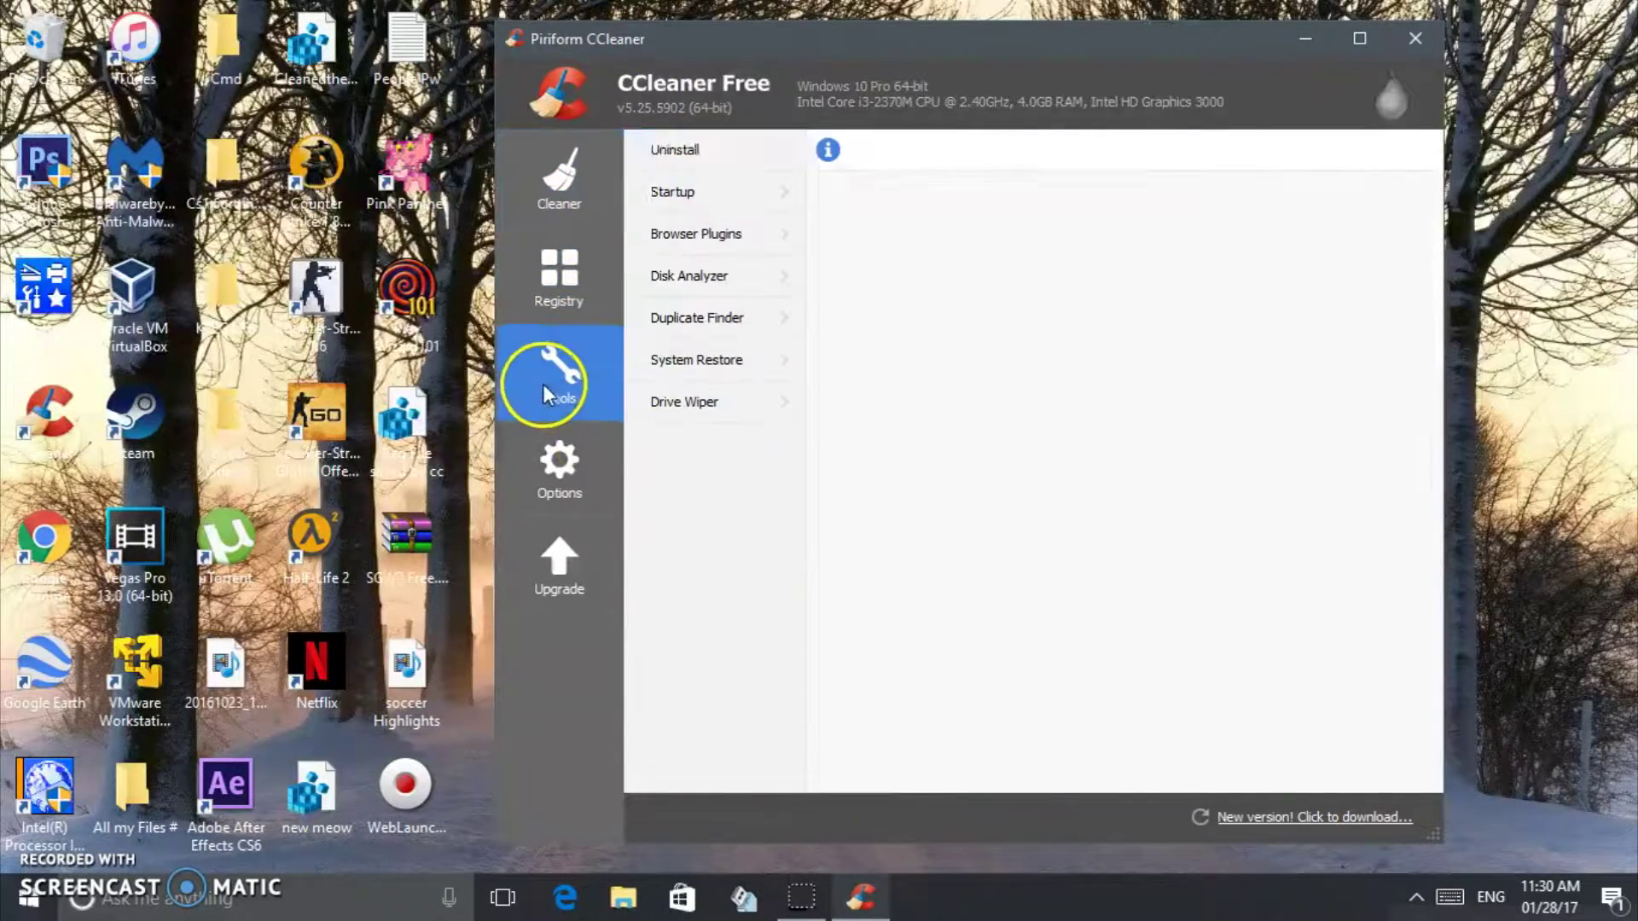
left_click(567, 478)
left_click(560, 177)
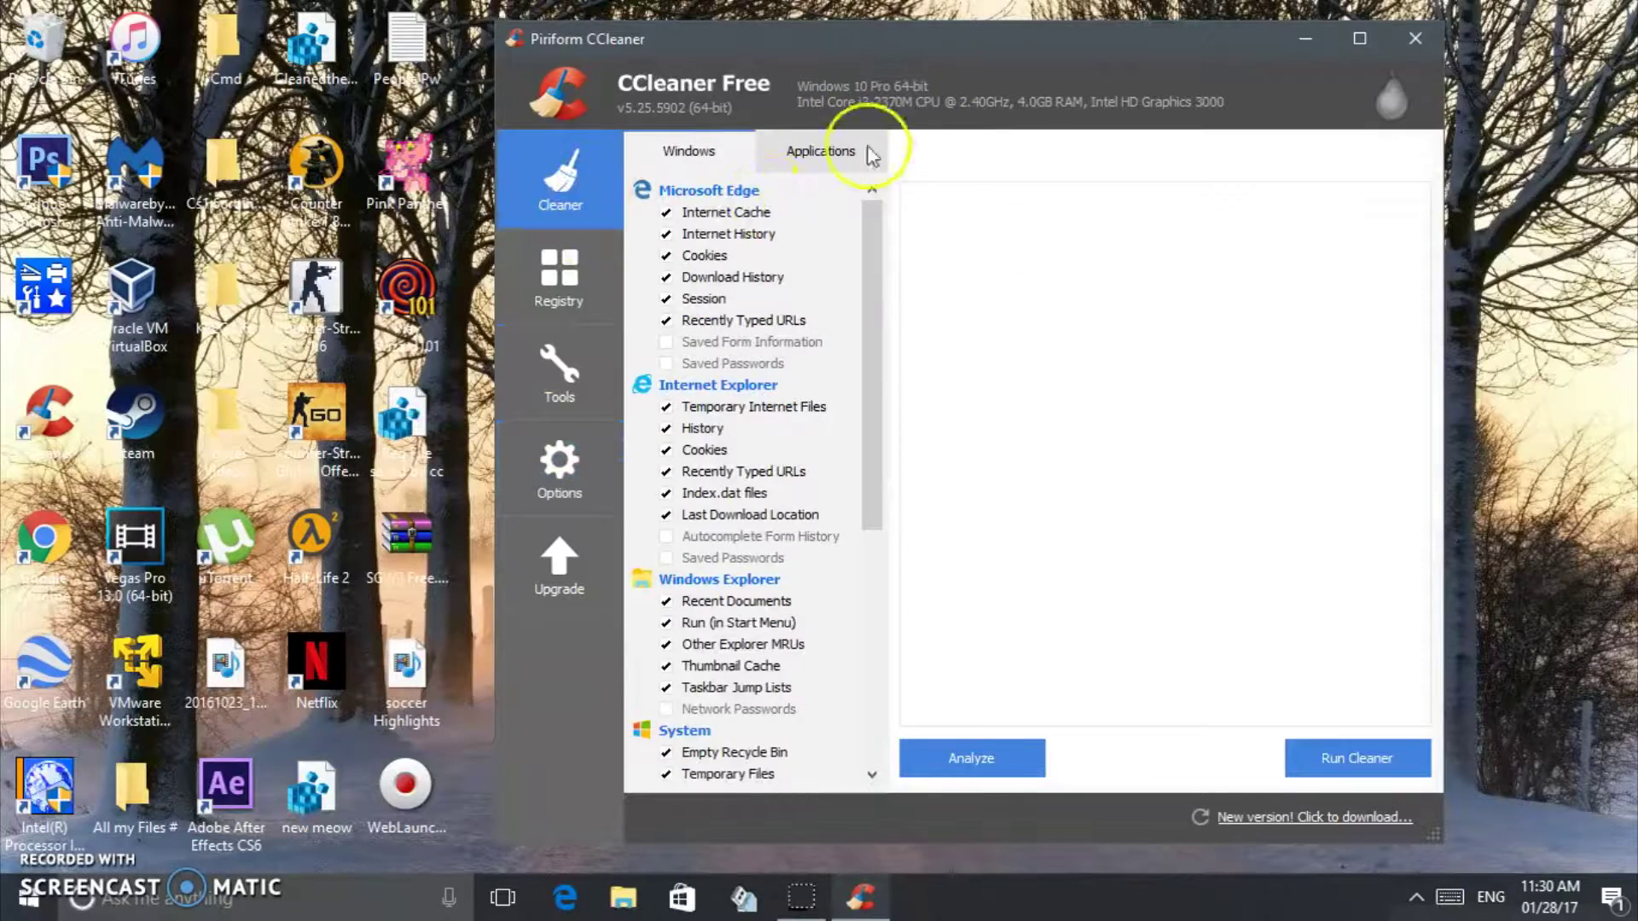
left_click(559, 277)
left_click(565, 478)
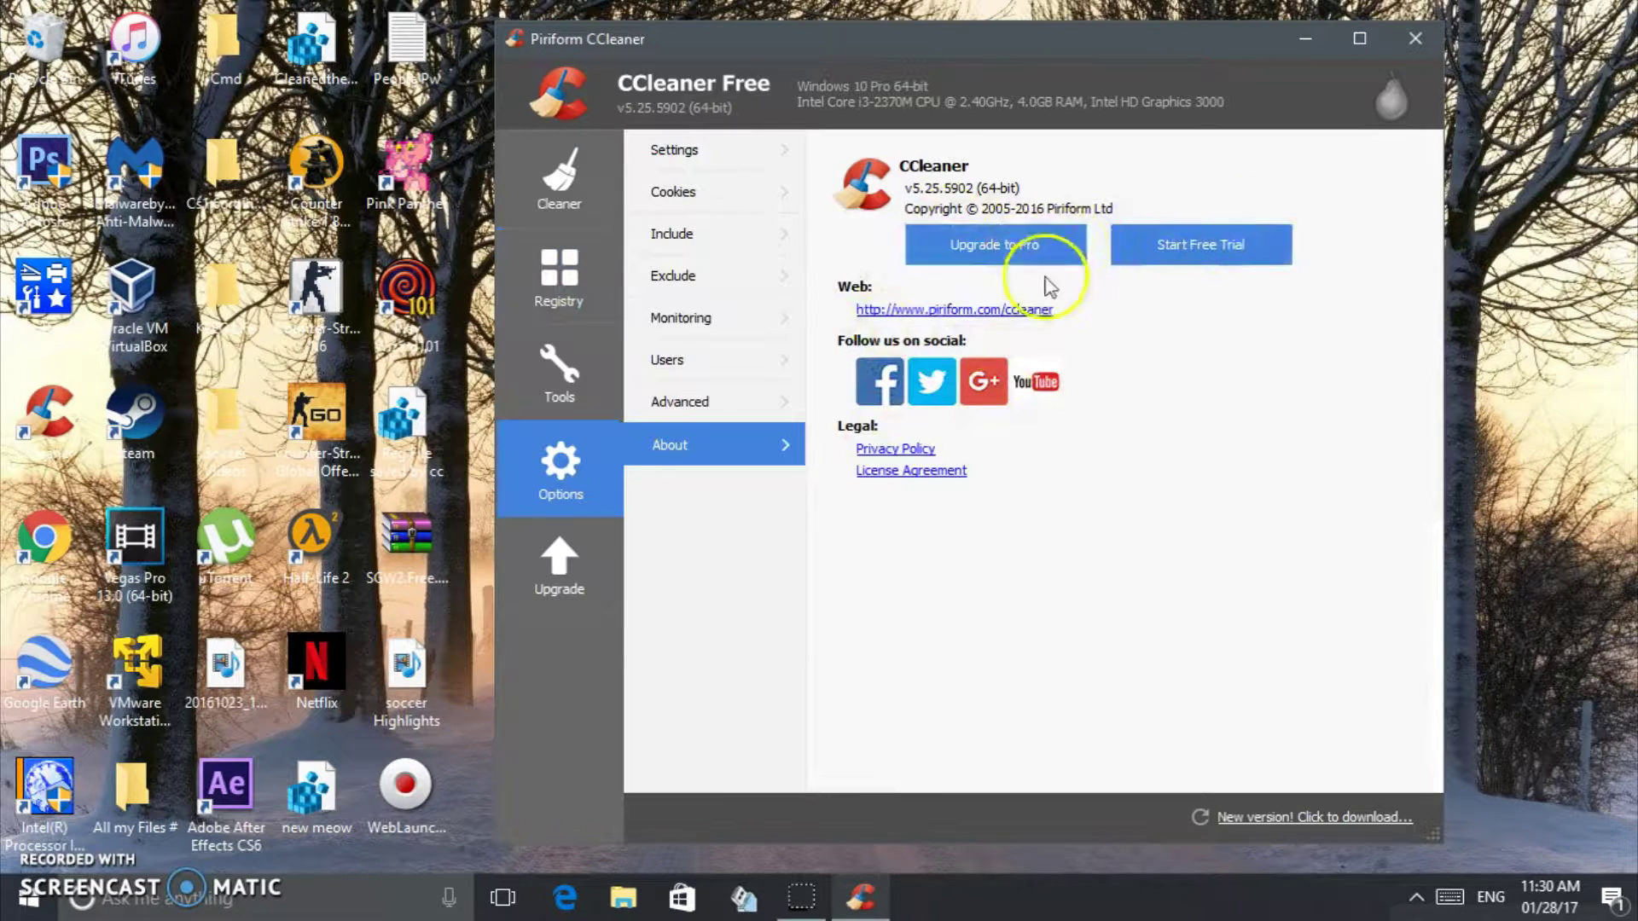
left_click(564, 179)
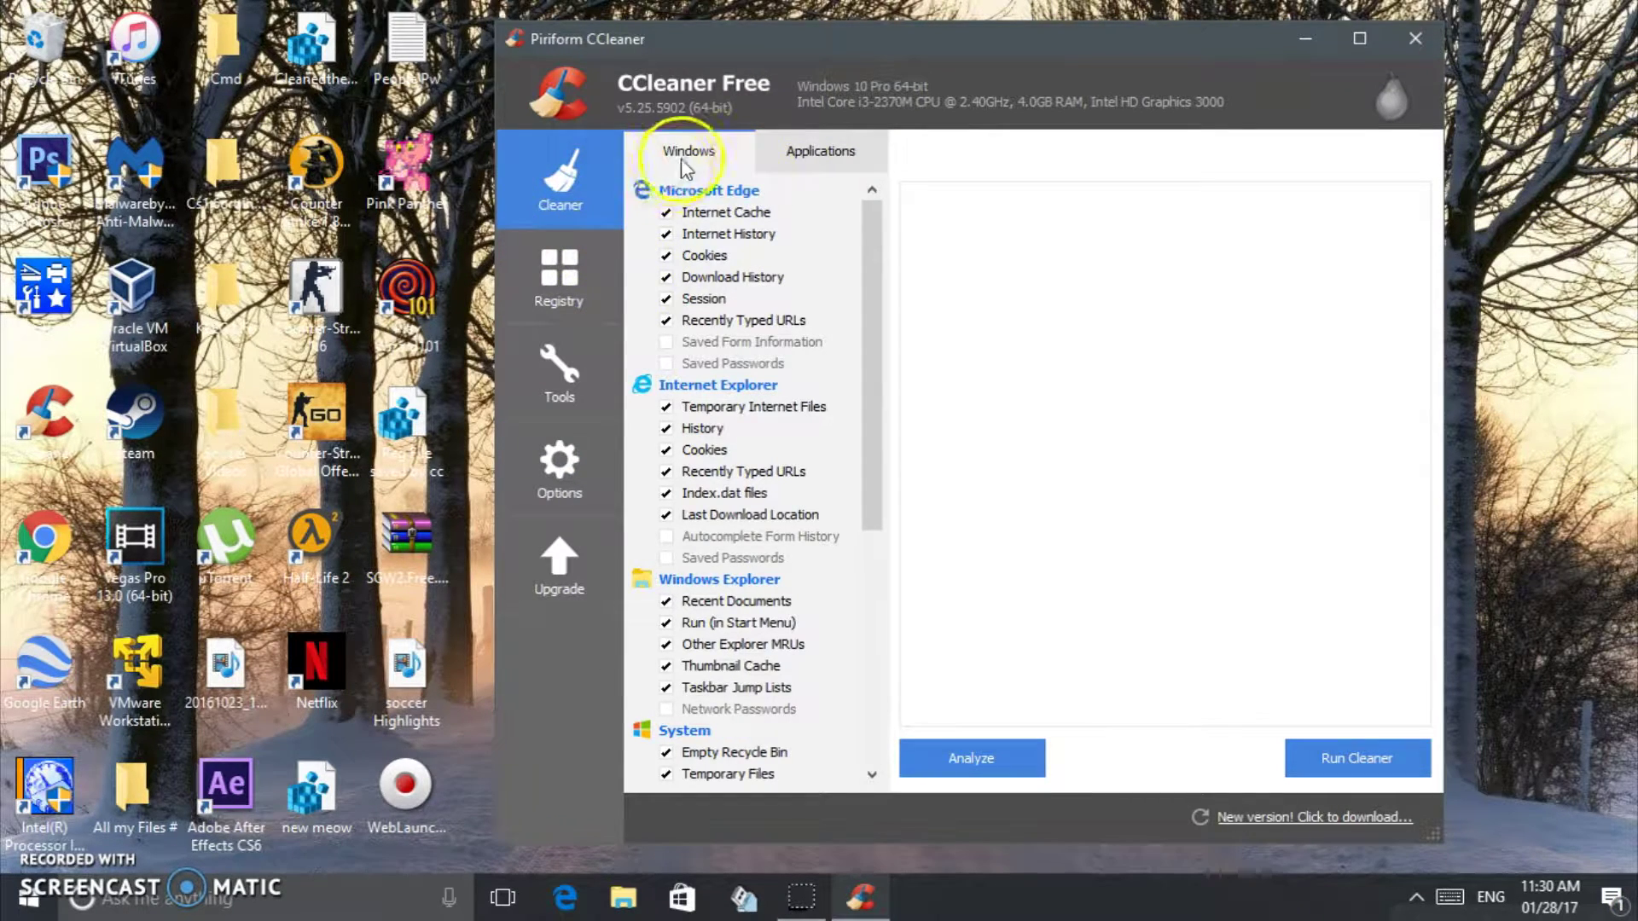
- Review the Windows and Applications cleaning lists and run the cleaner, removing 55.4 MB
left_click(768, 152)
left_click(711, 165)
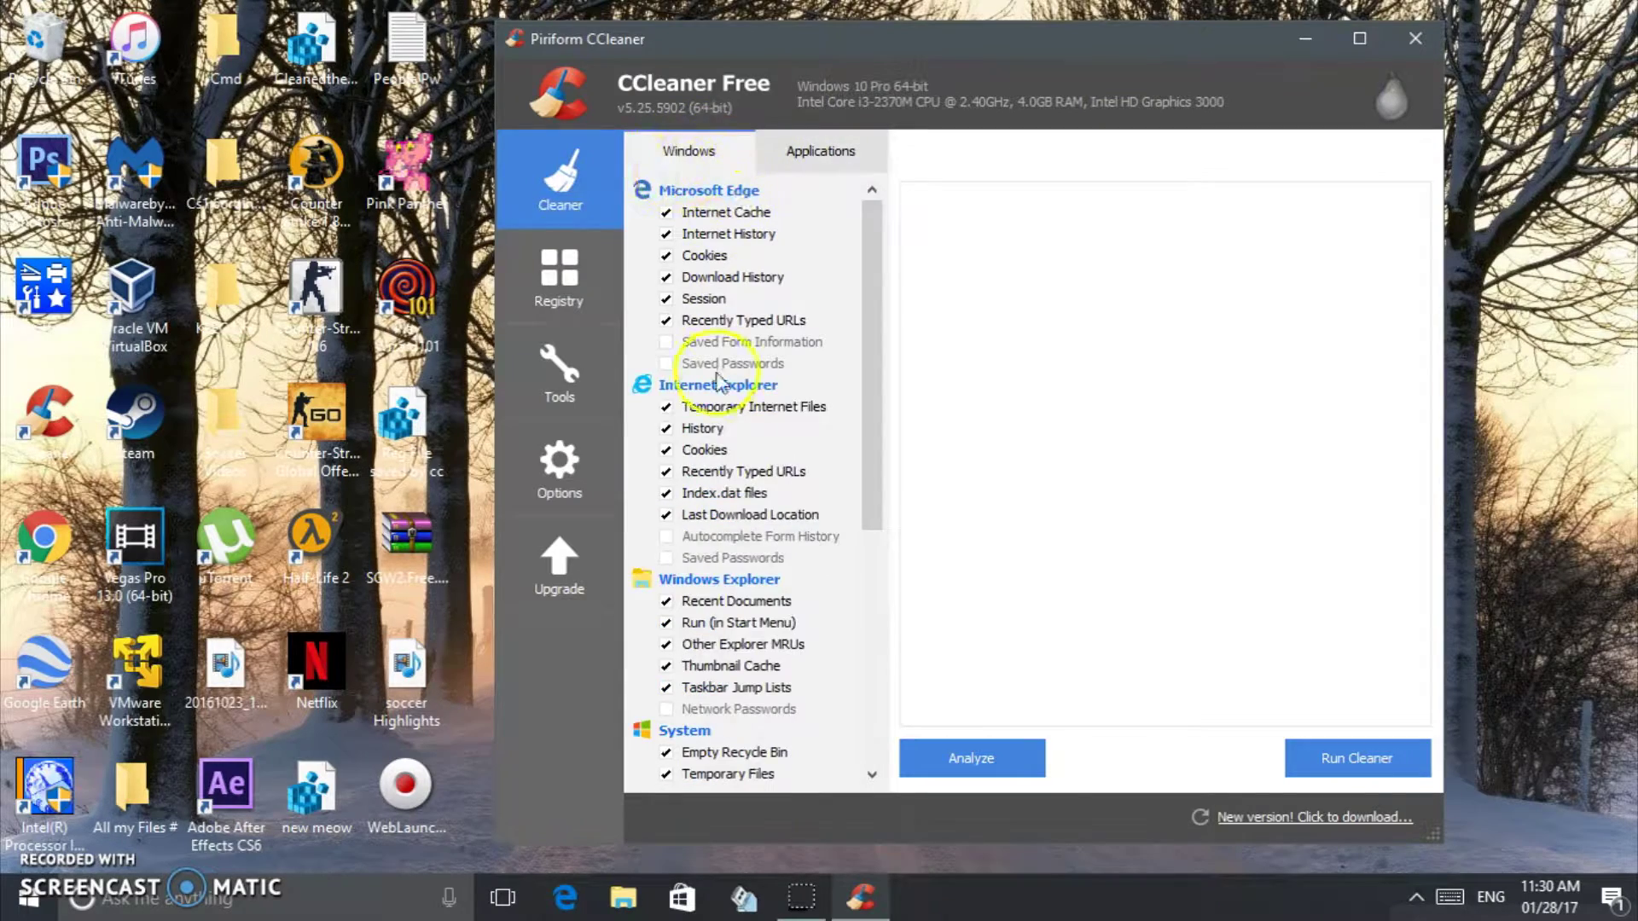
scroll(728, 316, "down", 7)
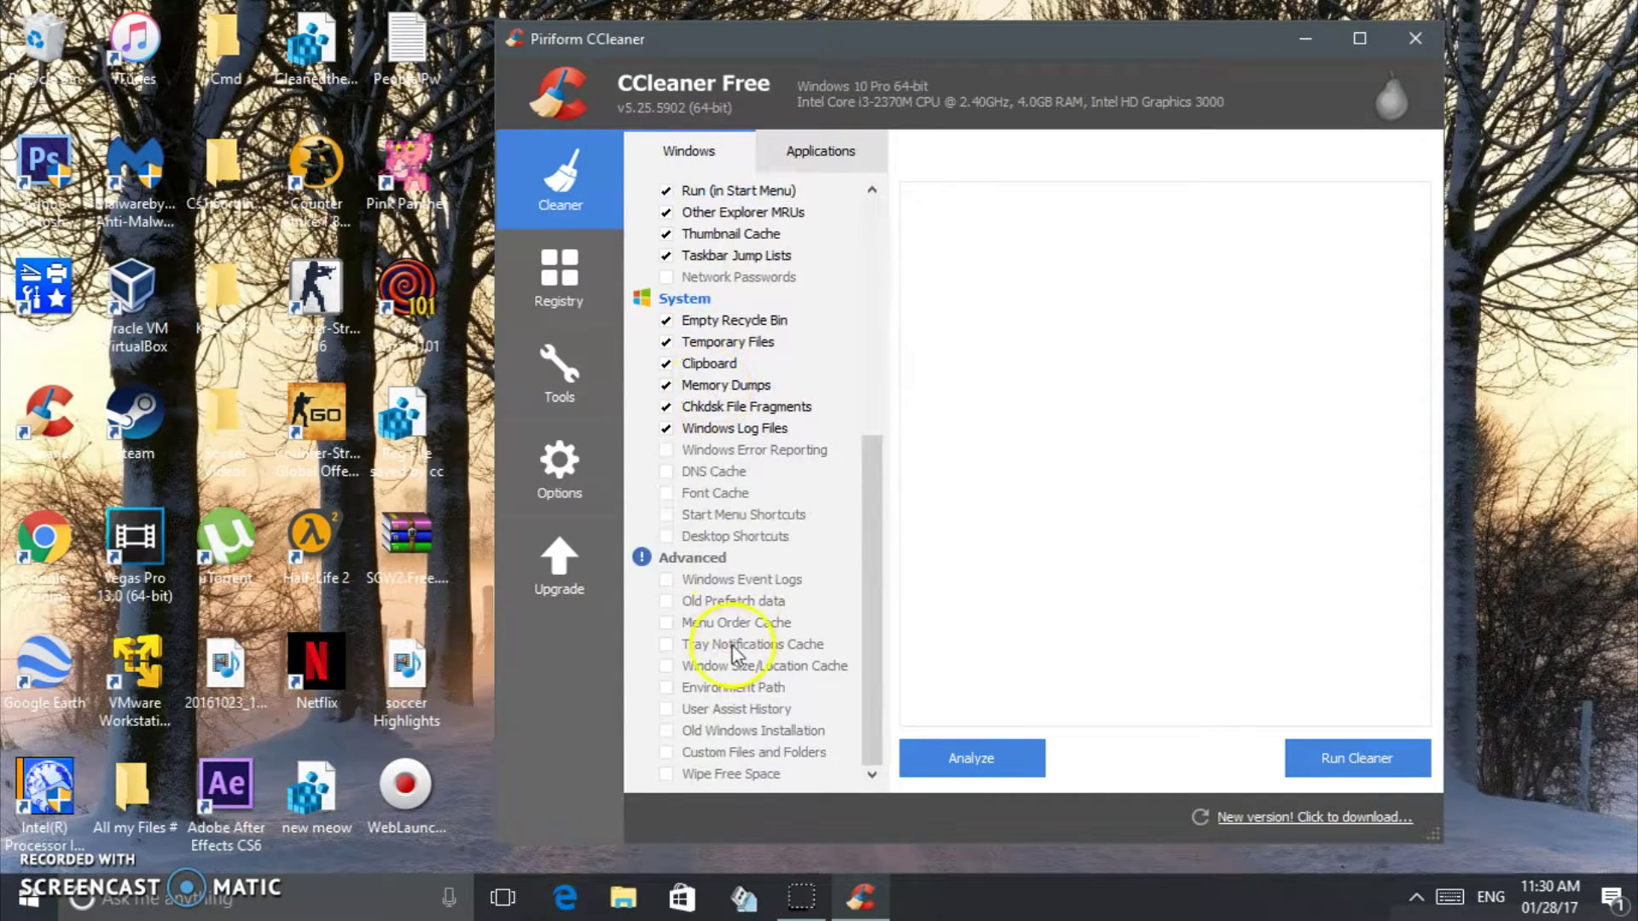
scroll(691, 346, "up", 7)
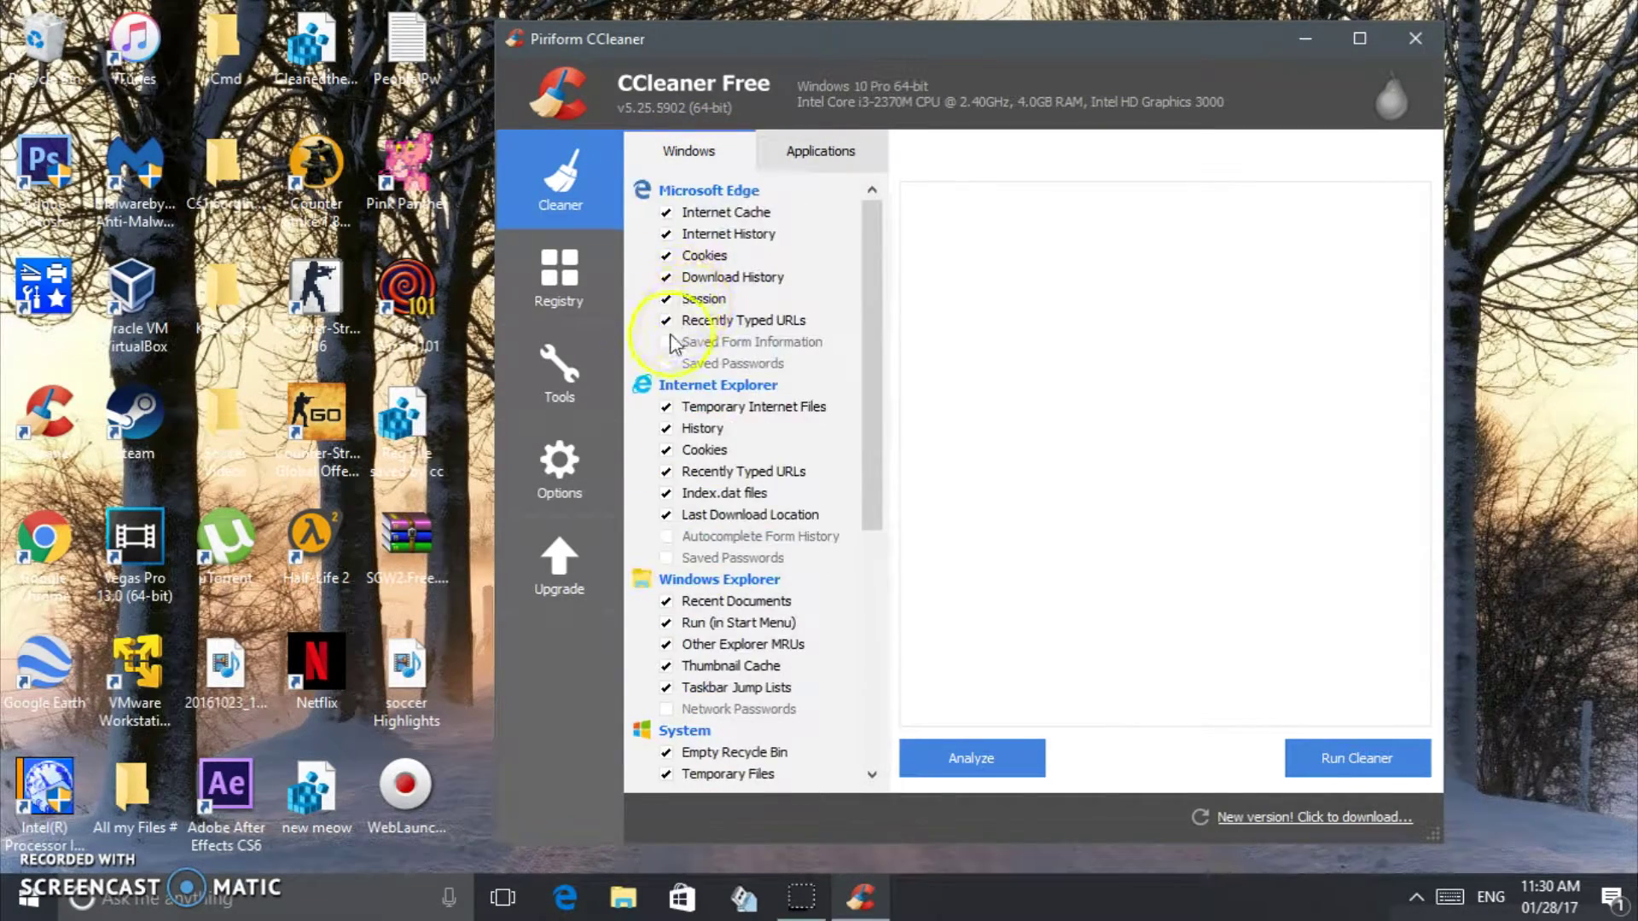
scroll(674, 344, "down", 7)
scroll(736, 556, "up", 7)
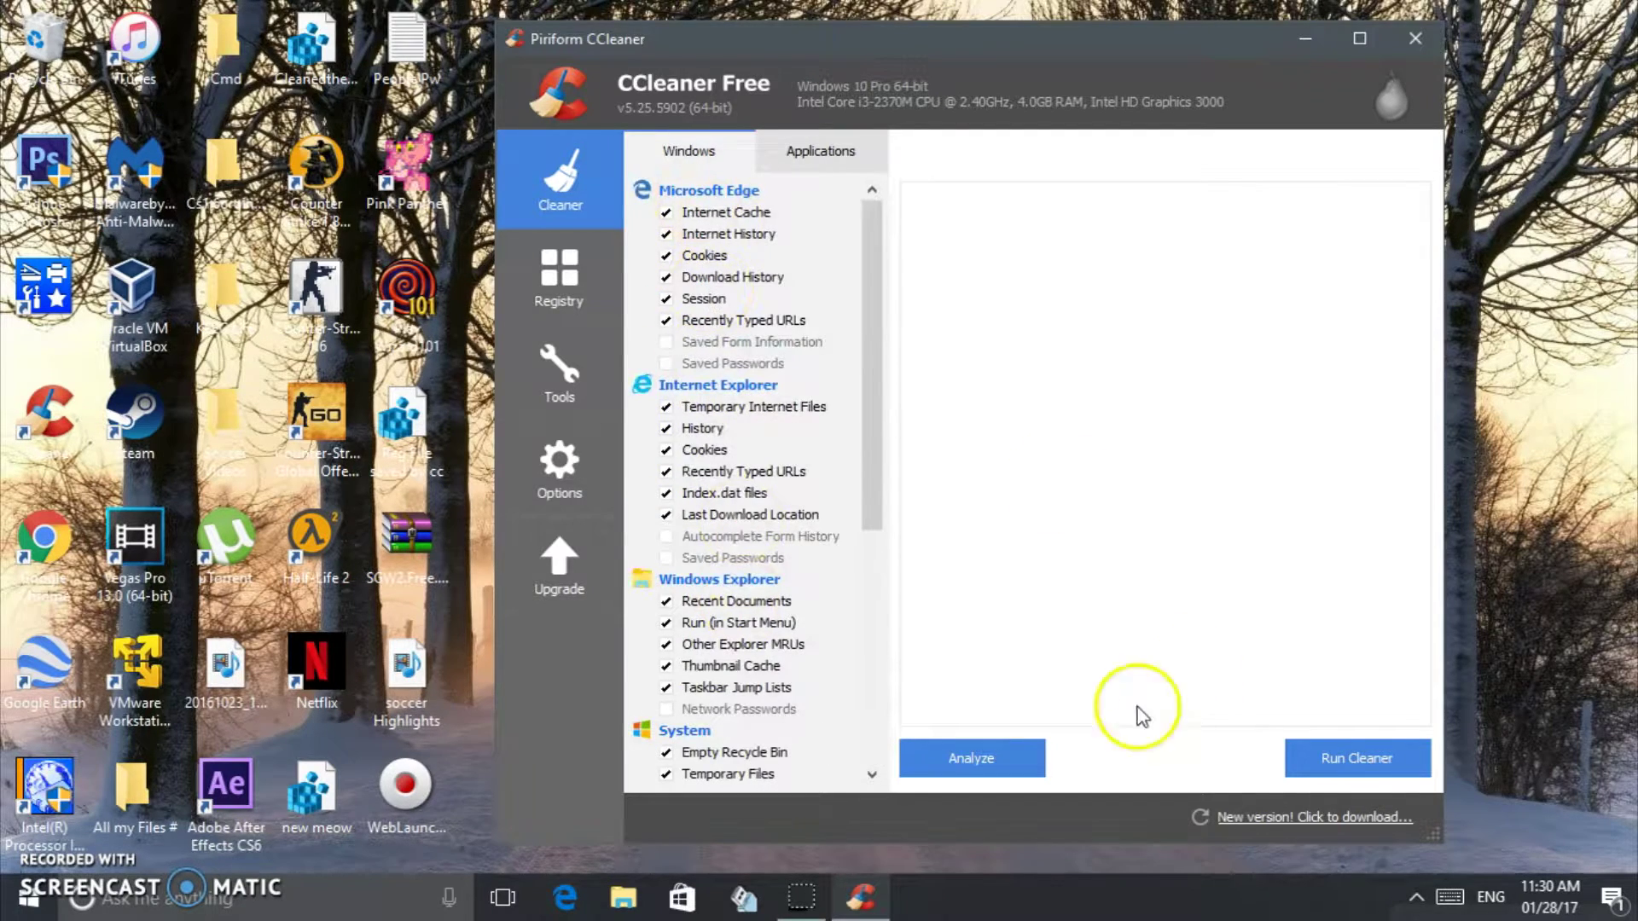
left_click(1325, 772)
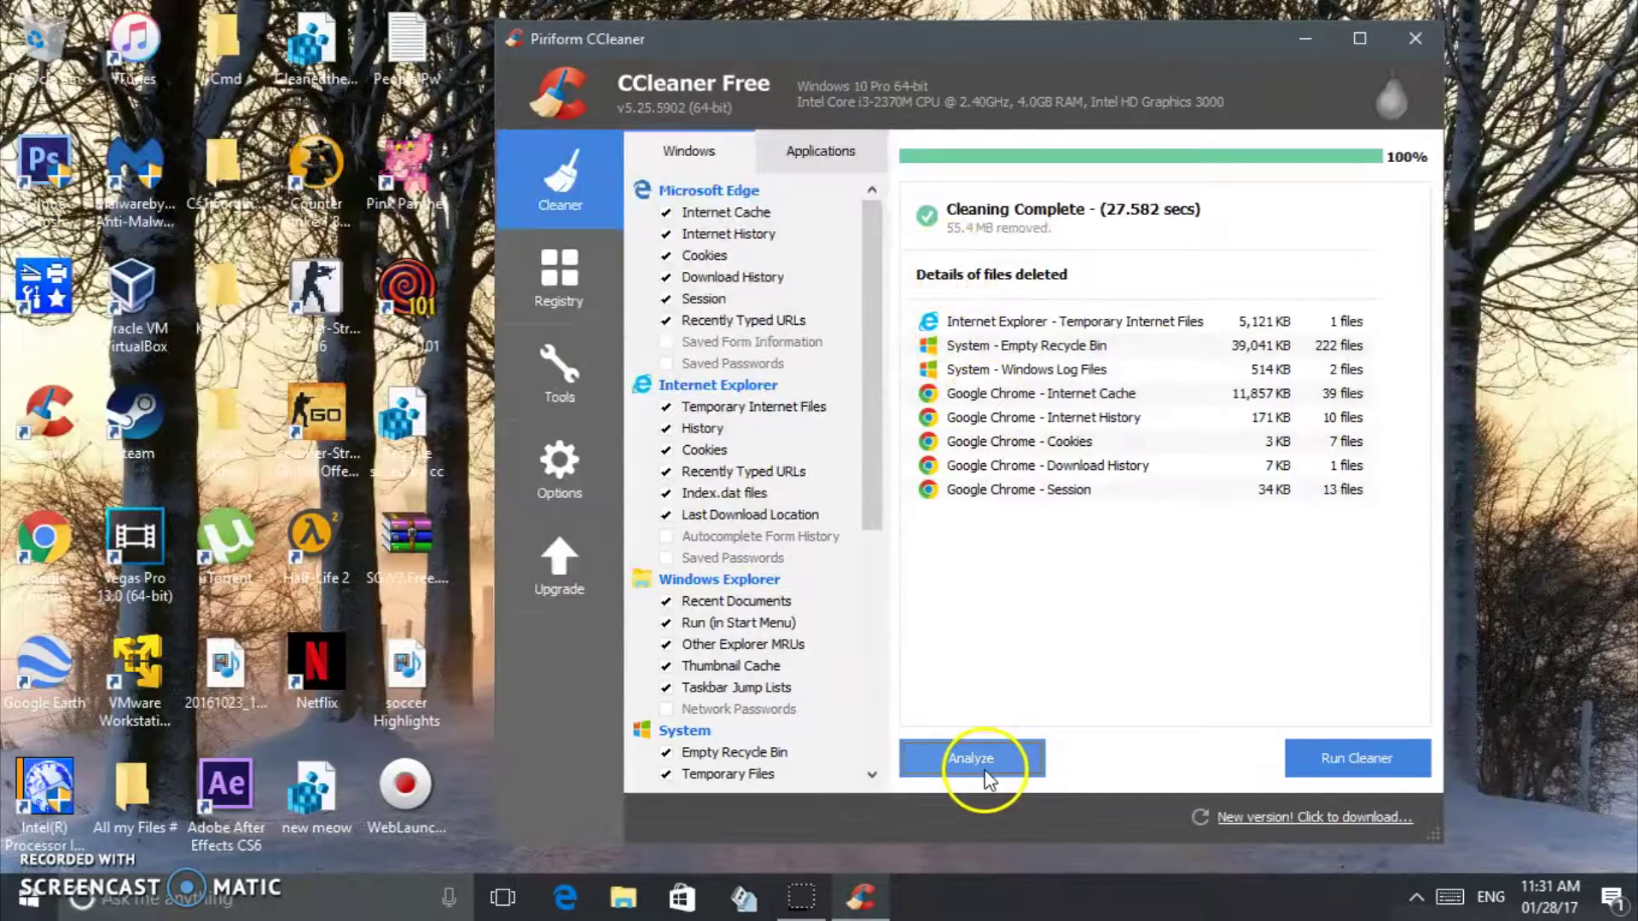
- Re-analyze, review the Applications list, and run a second clean removing 6.51 MB
left_click(1011, 765)
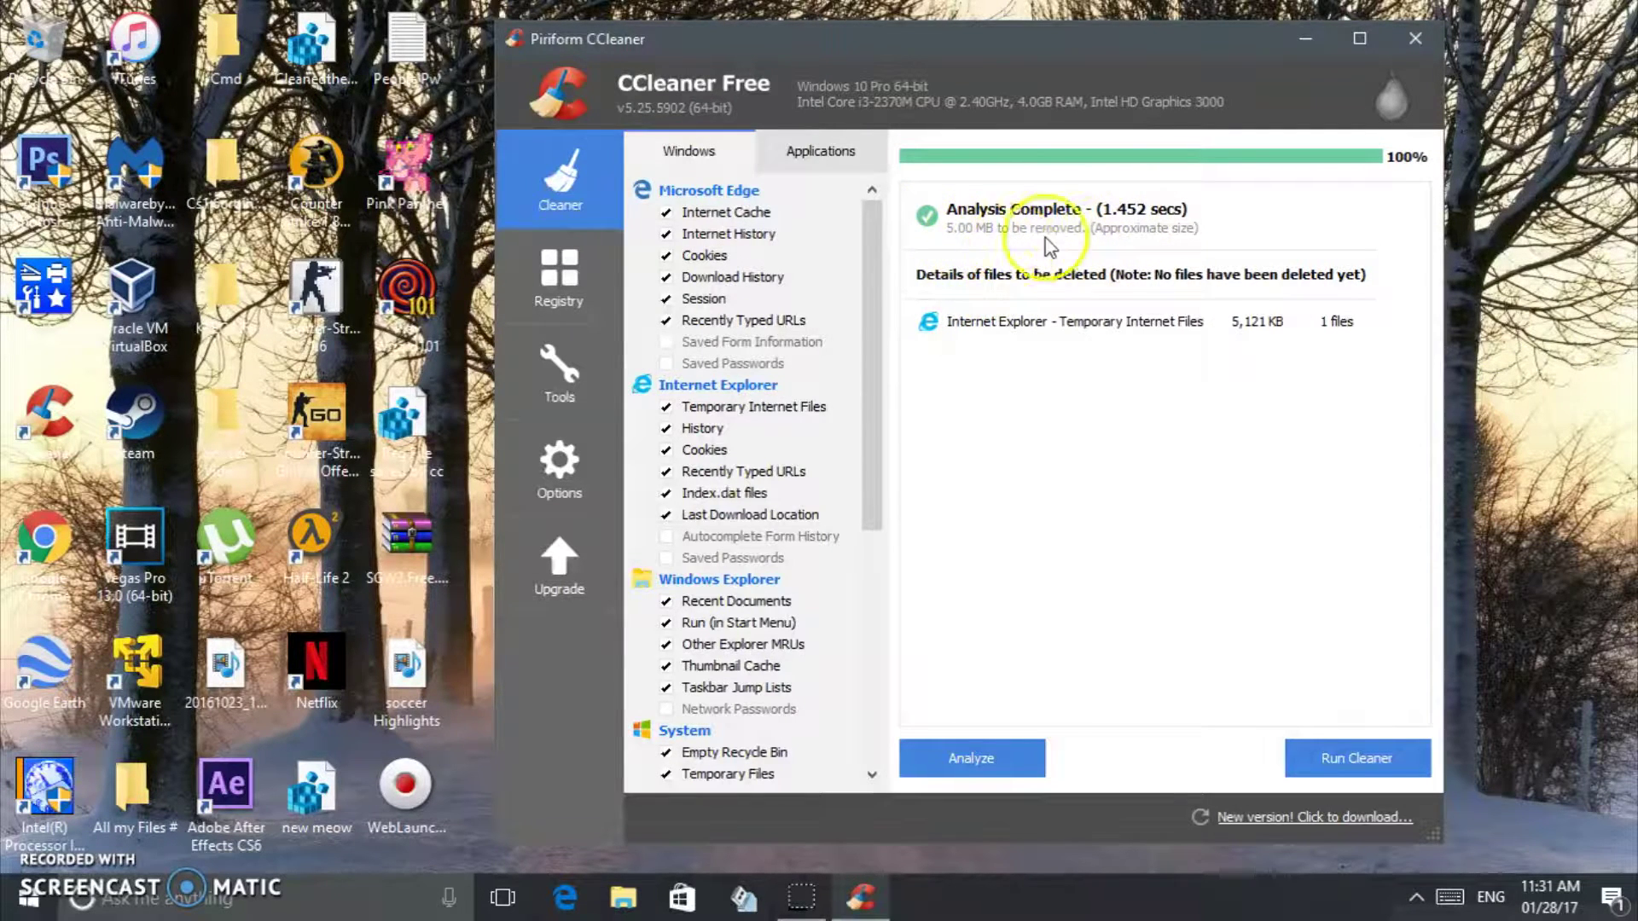
left_click(804, 159)
scroll(731, 274, "down", 3)
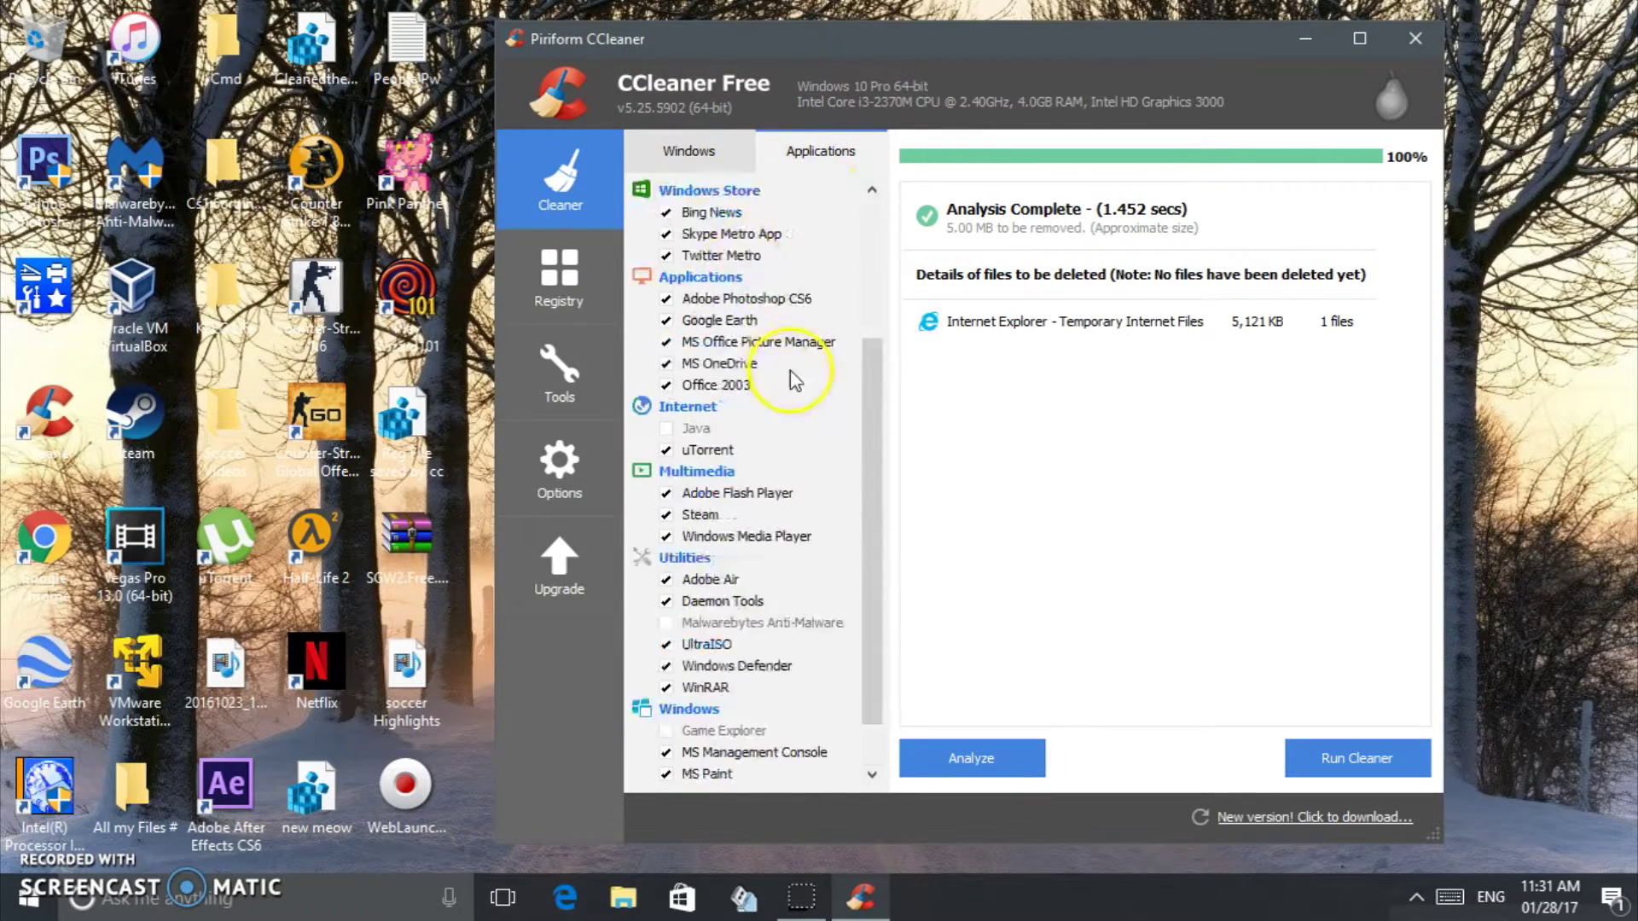
scroll(694, 359, "up", 3)
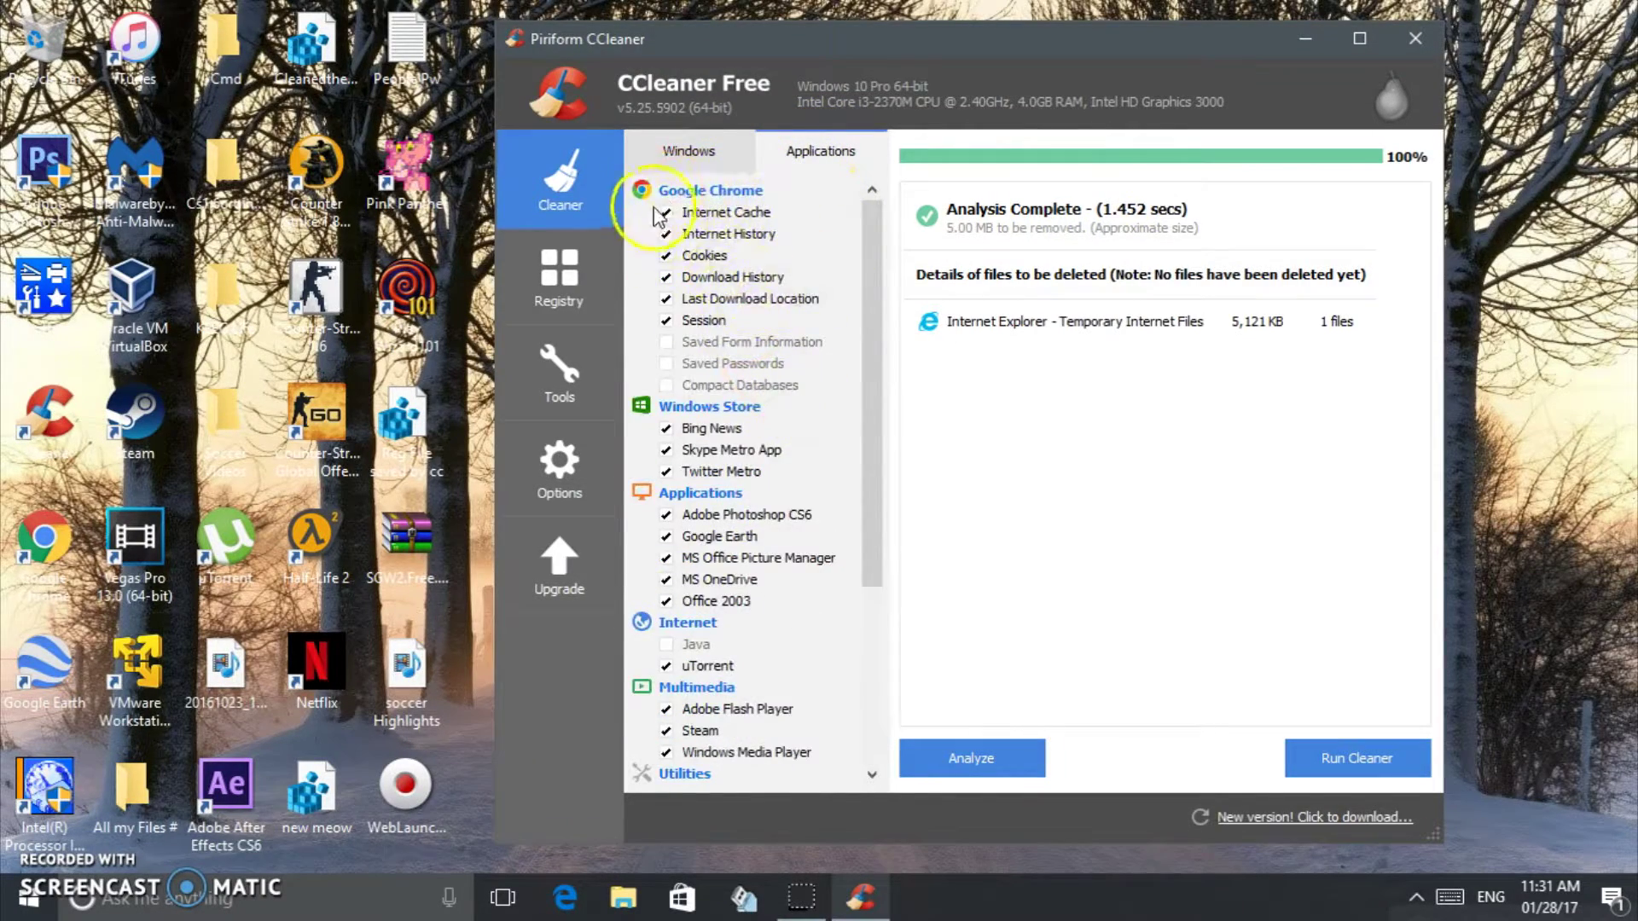
scroll(682, 341, "down", 3)
scroll(746, 563, "up", 3)
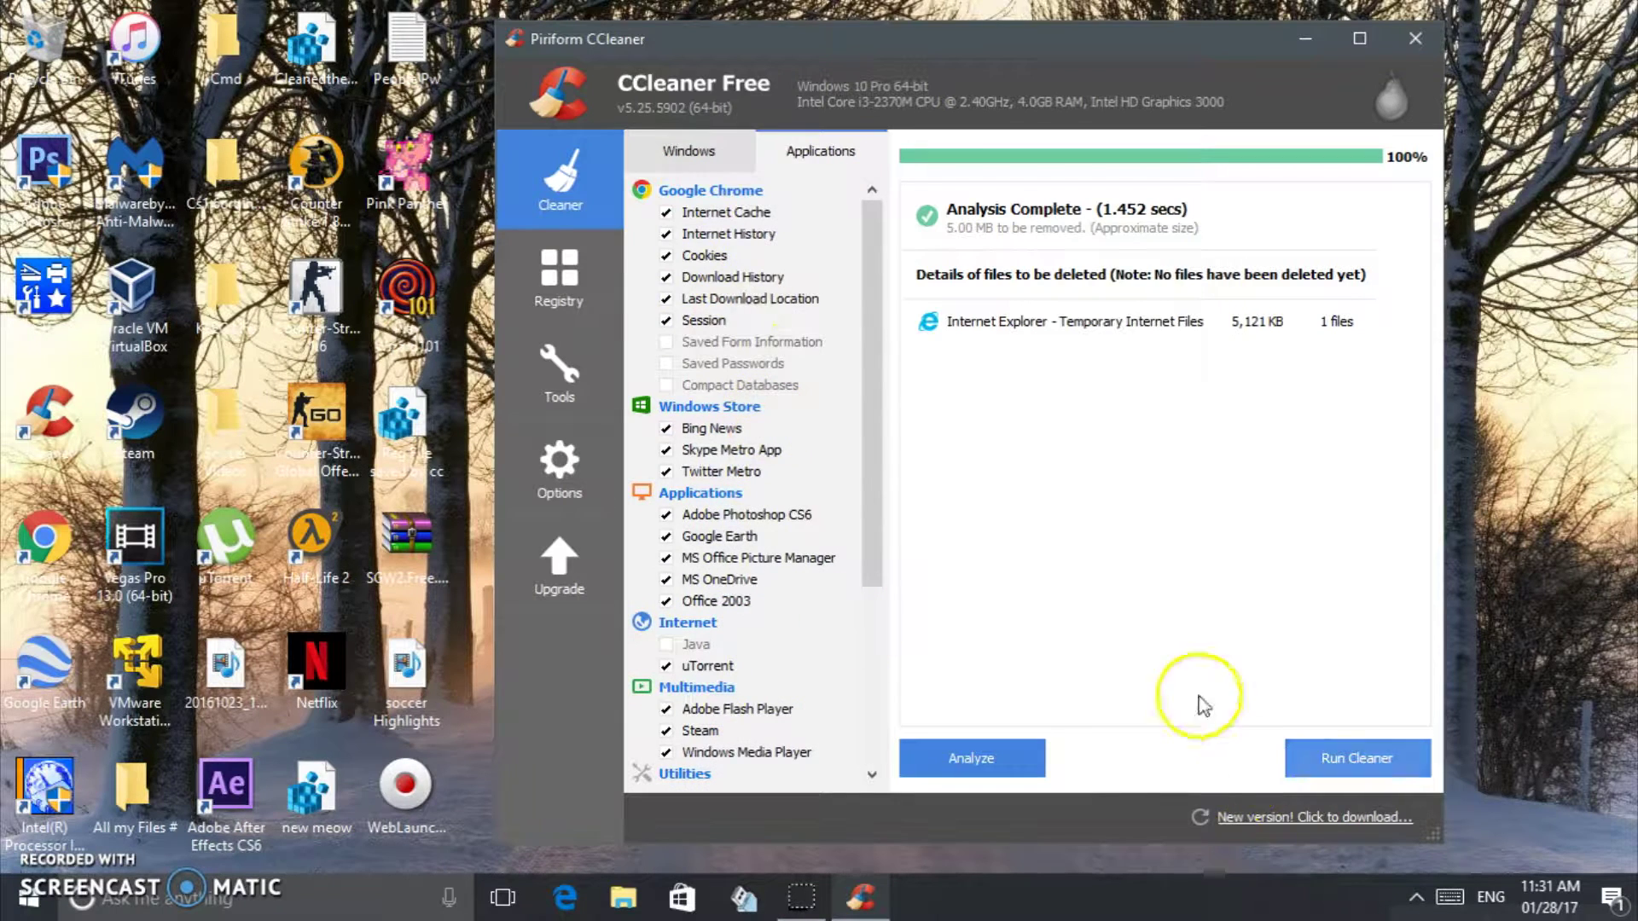
left_click(1399, 763)
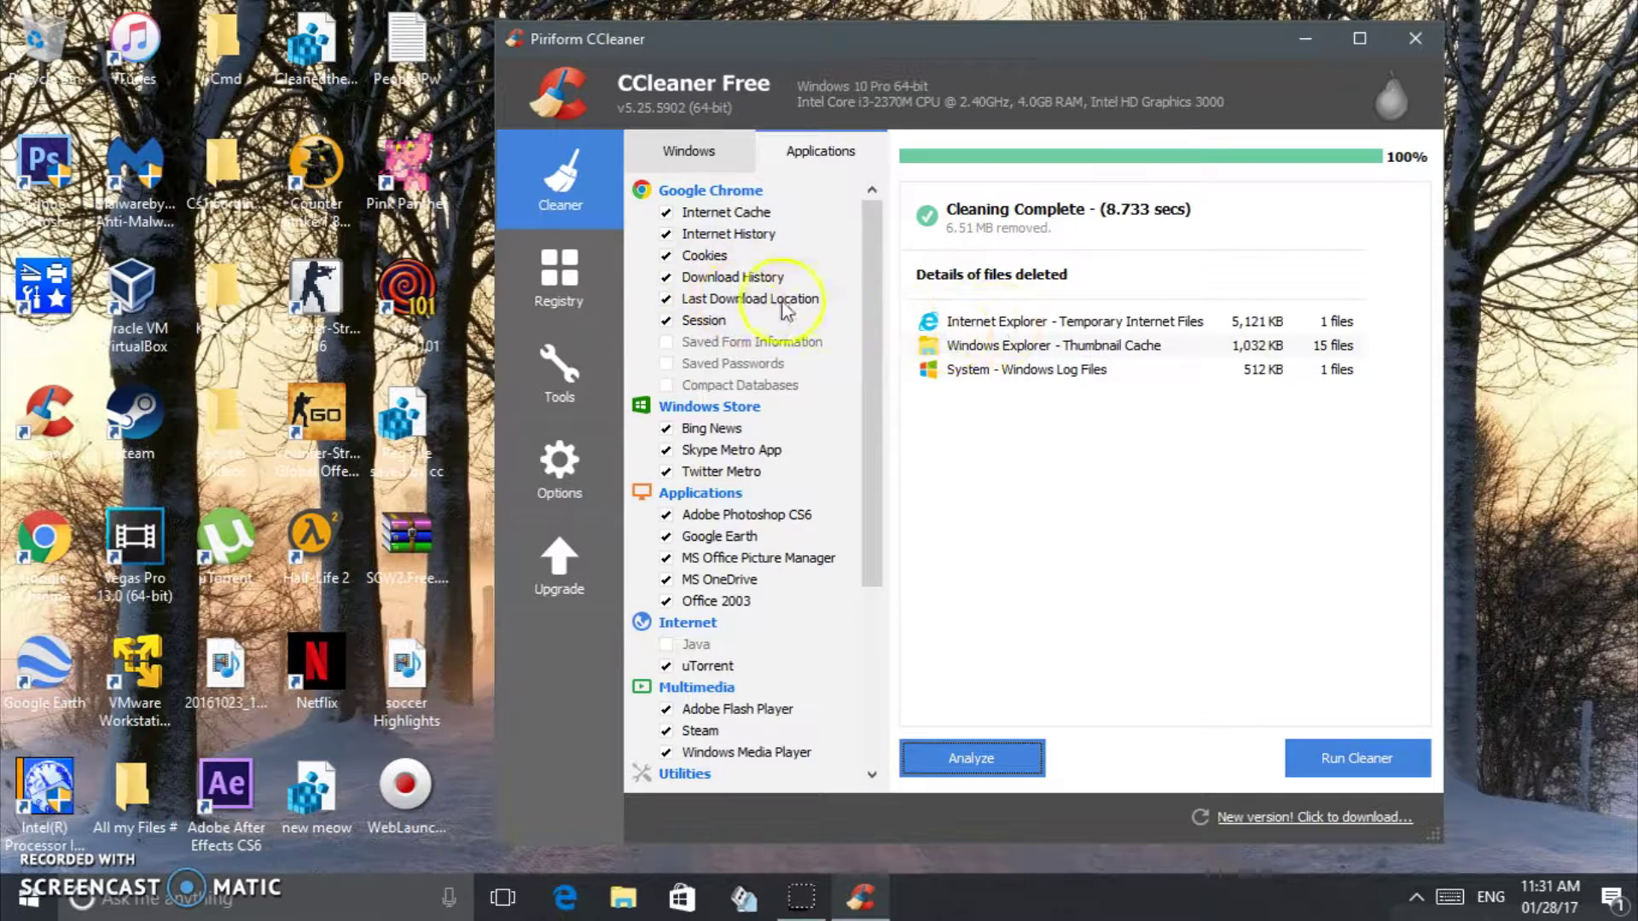
- Scan the registry for issues, find none, then close CCleaner
left_click(559, 277)
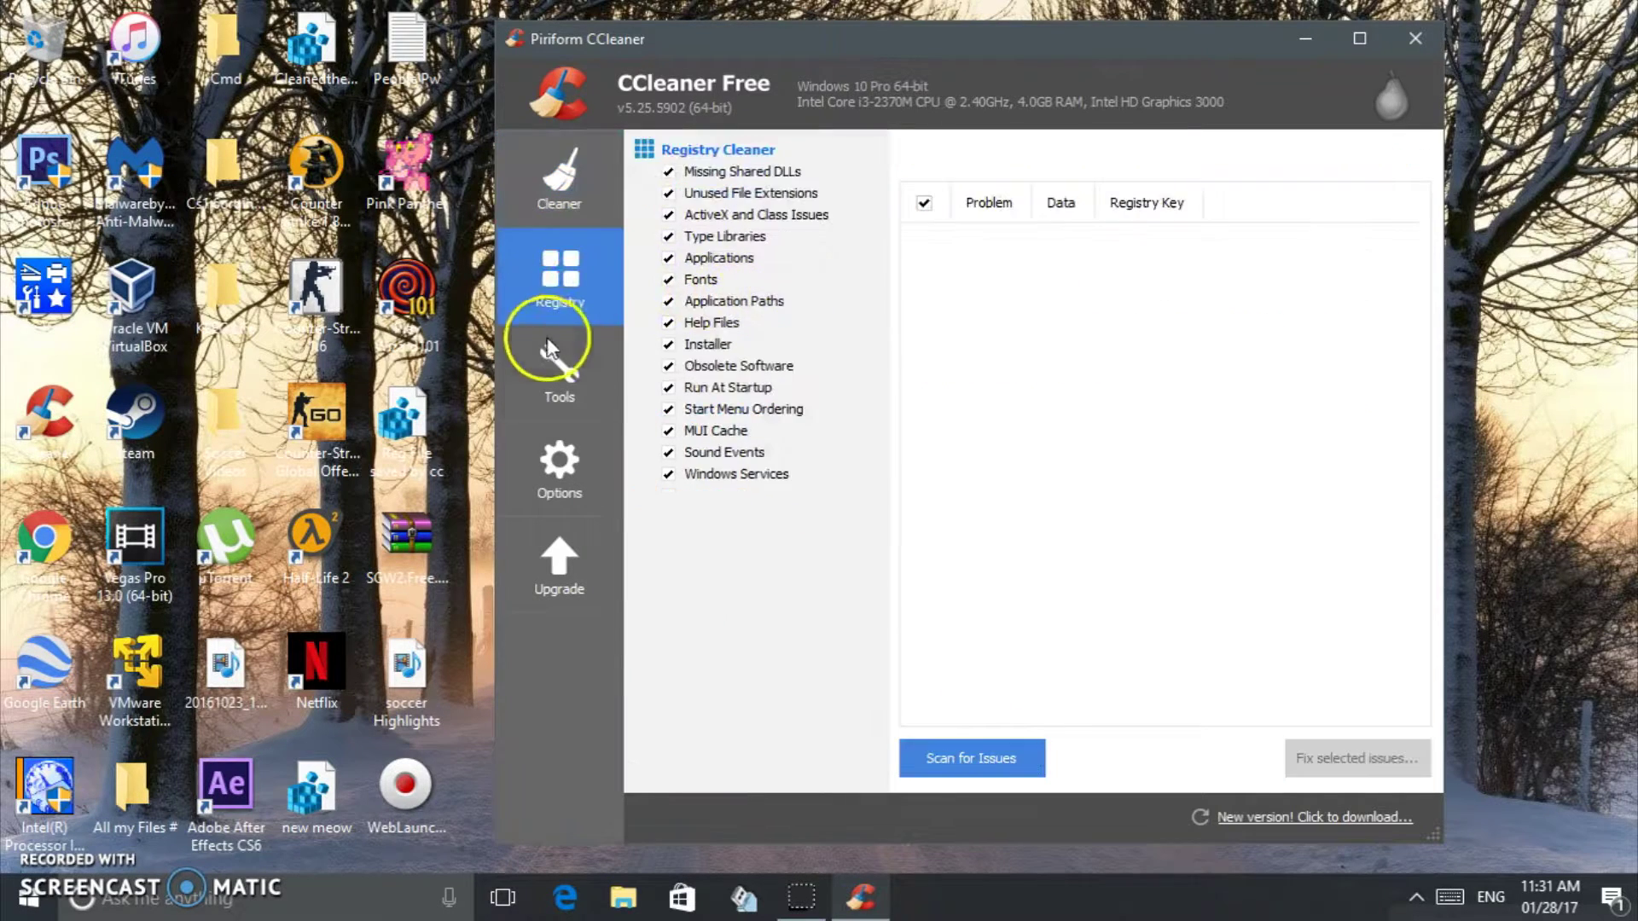
left_click(980, 750)
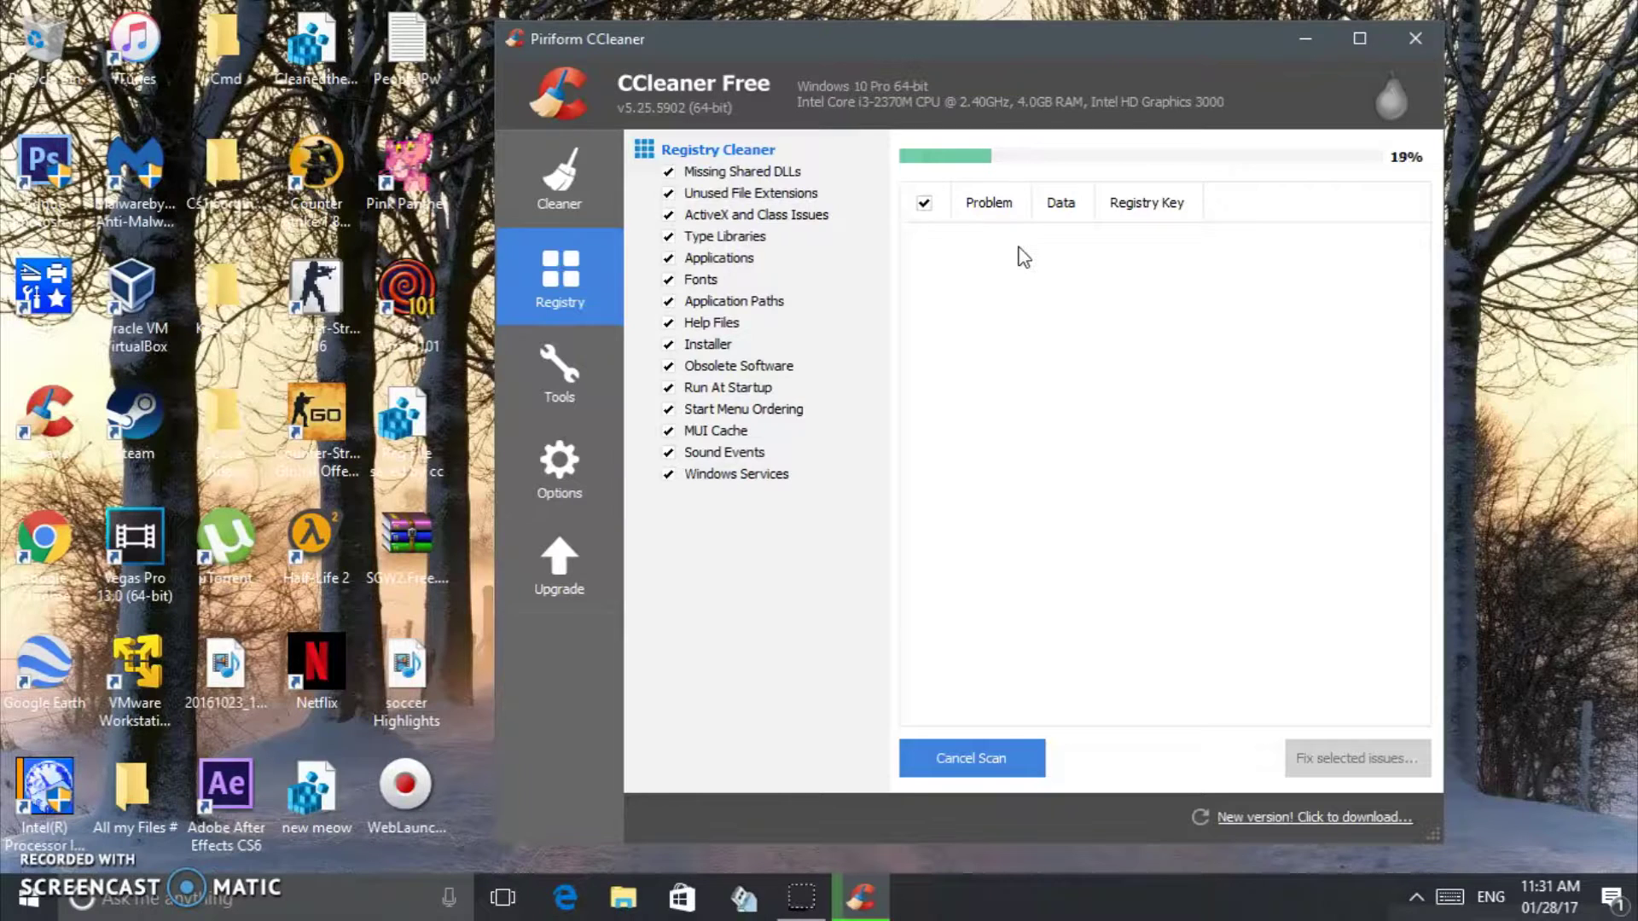
left_click(1044, 320)
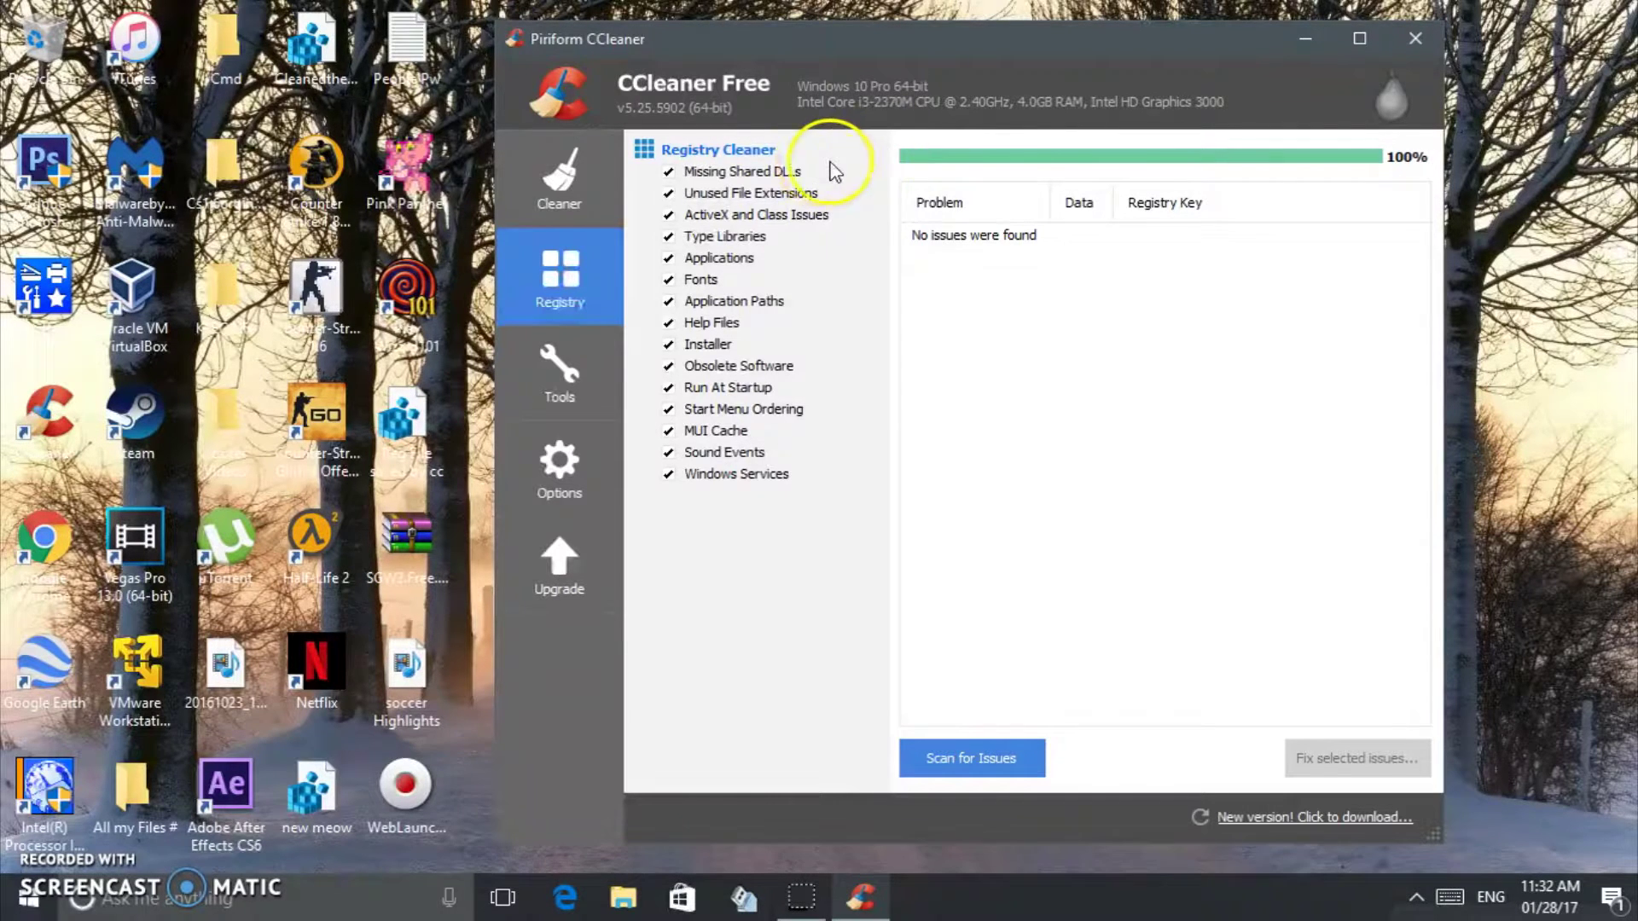
left_click(1415, 39)
- Open Windows Defender from the hidden tray icons and start a Quick scan
right_click(986, 180)
left_click(1039, 251)
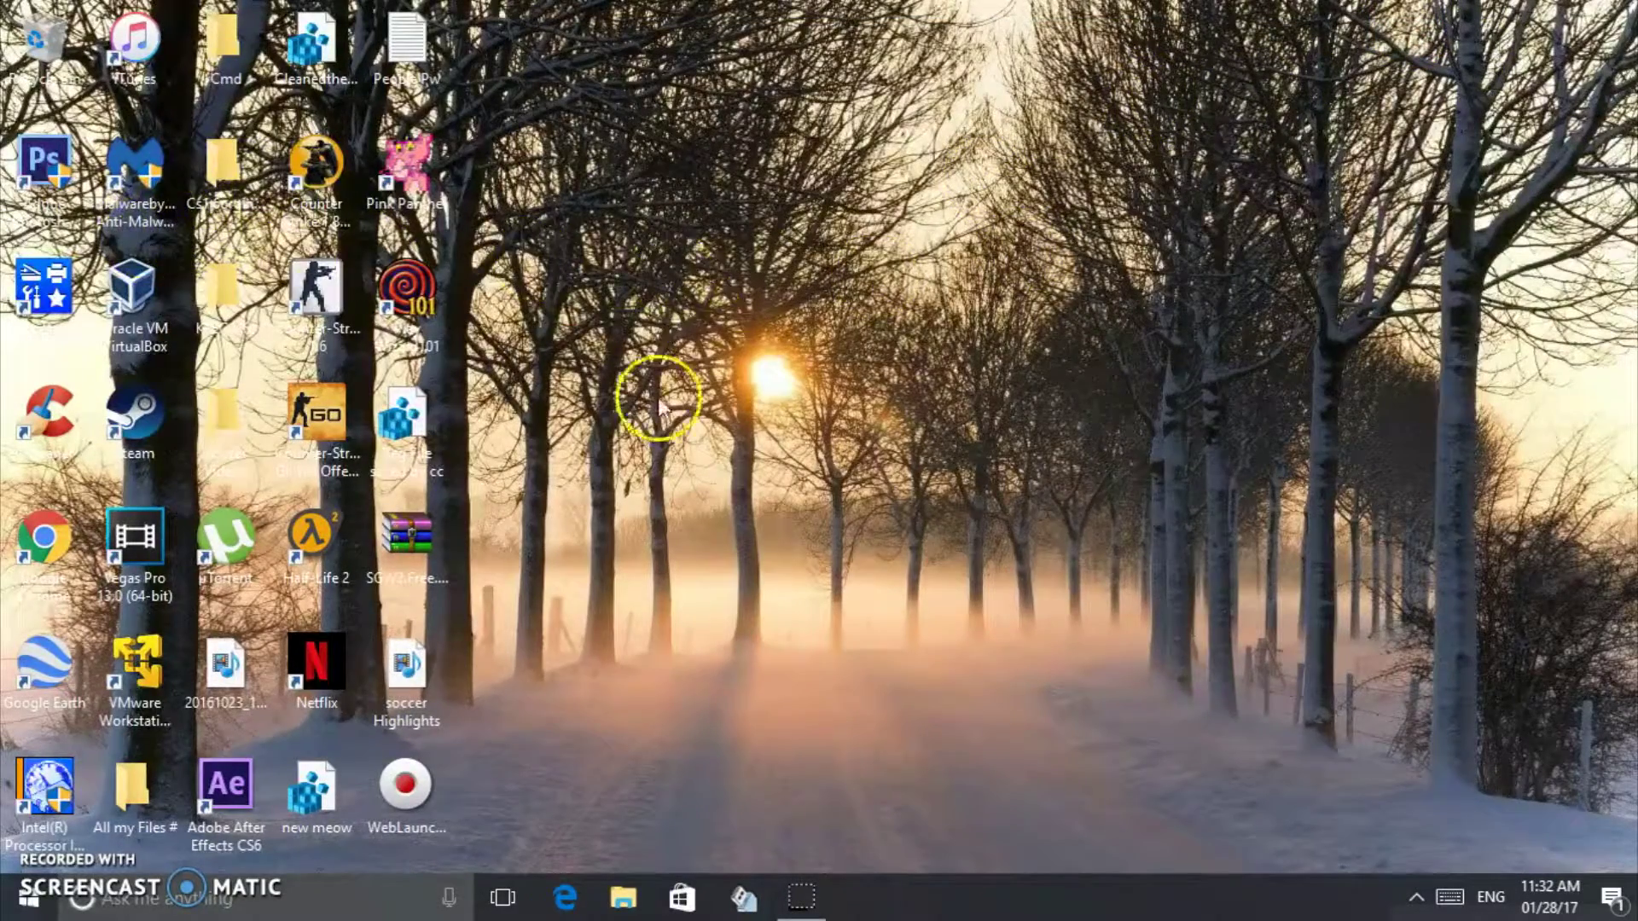
left_click(1416, 896)
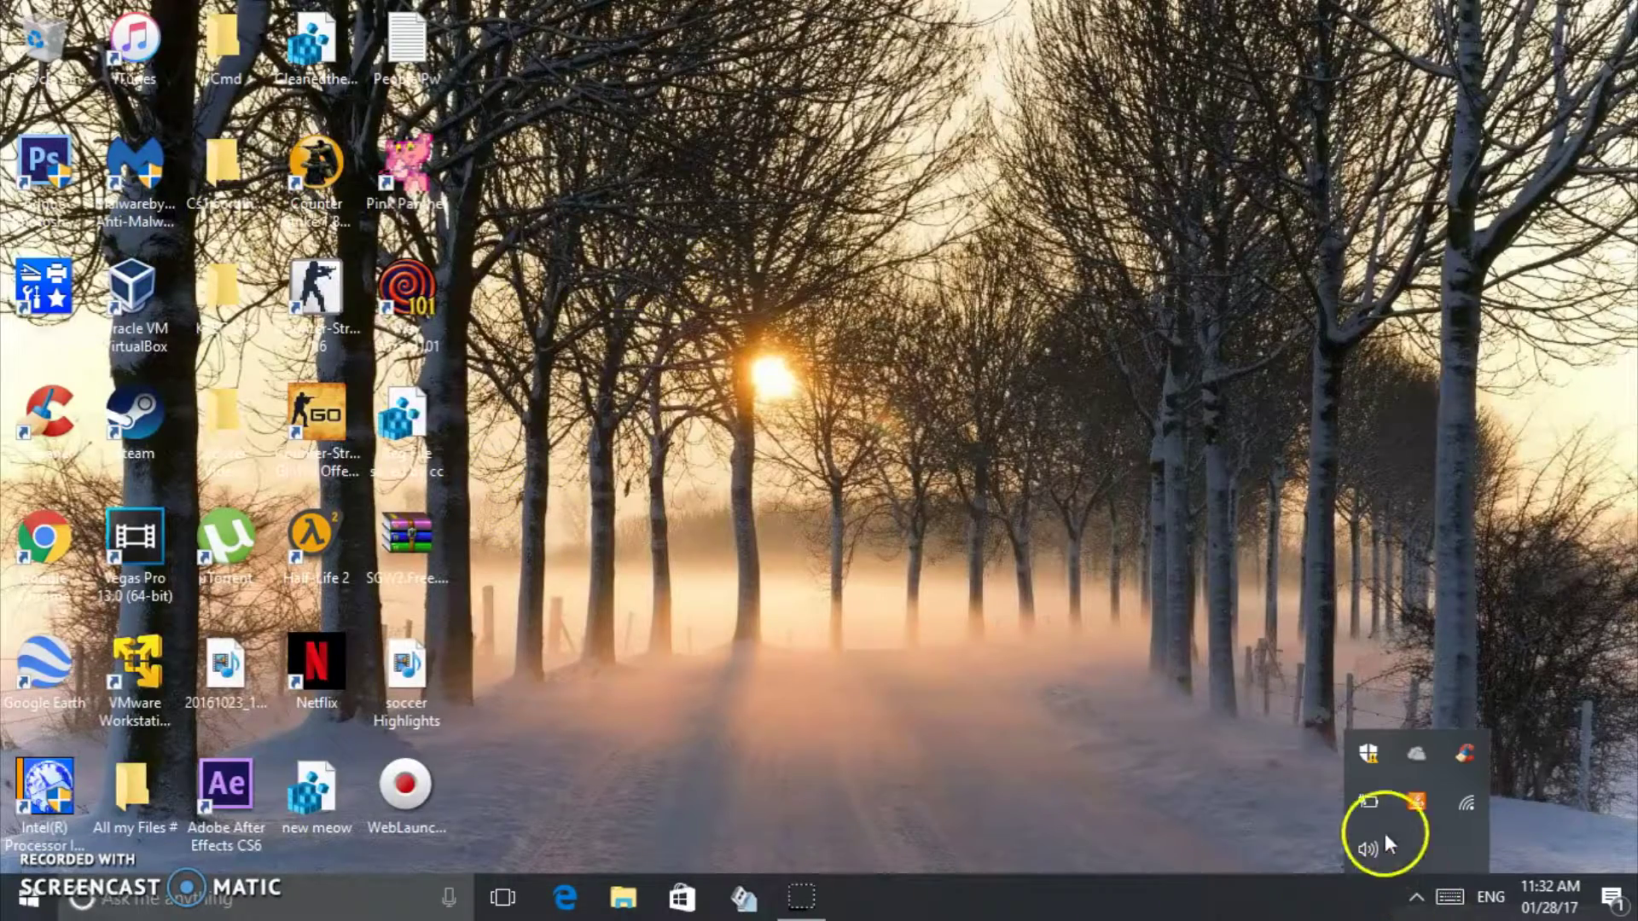
right_click(1387, 754)
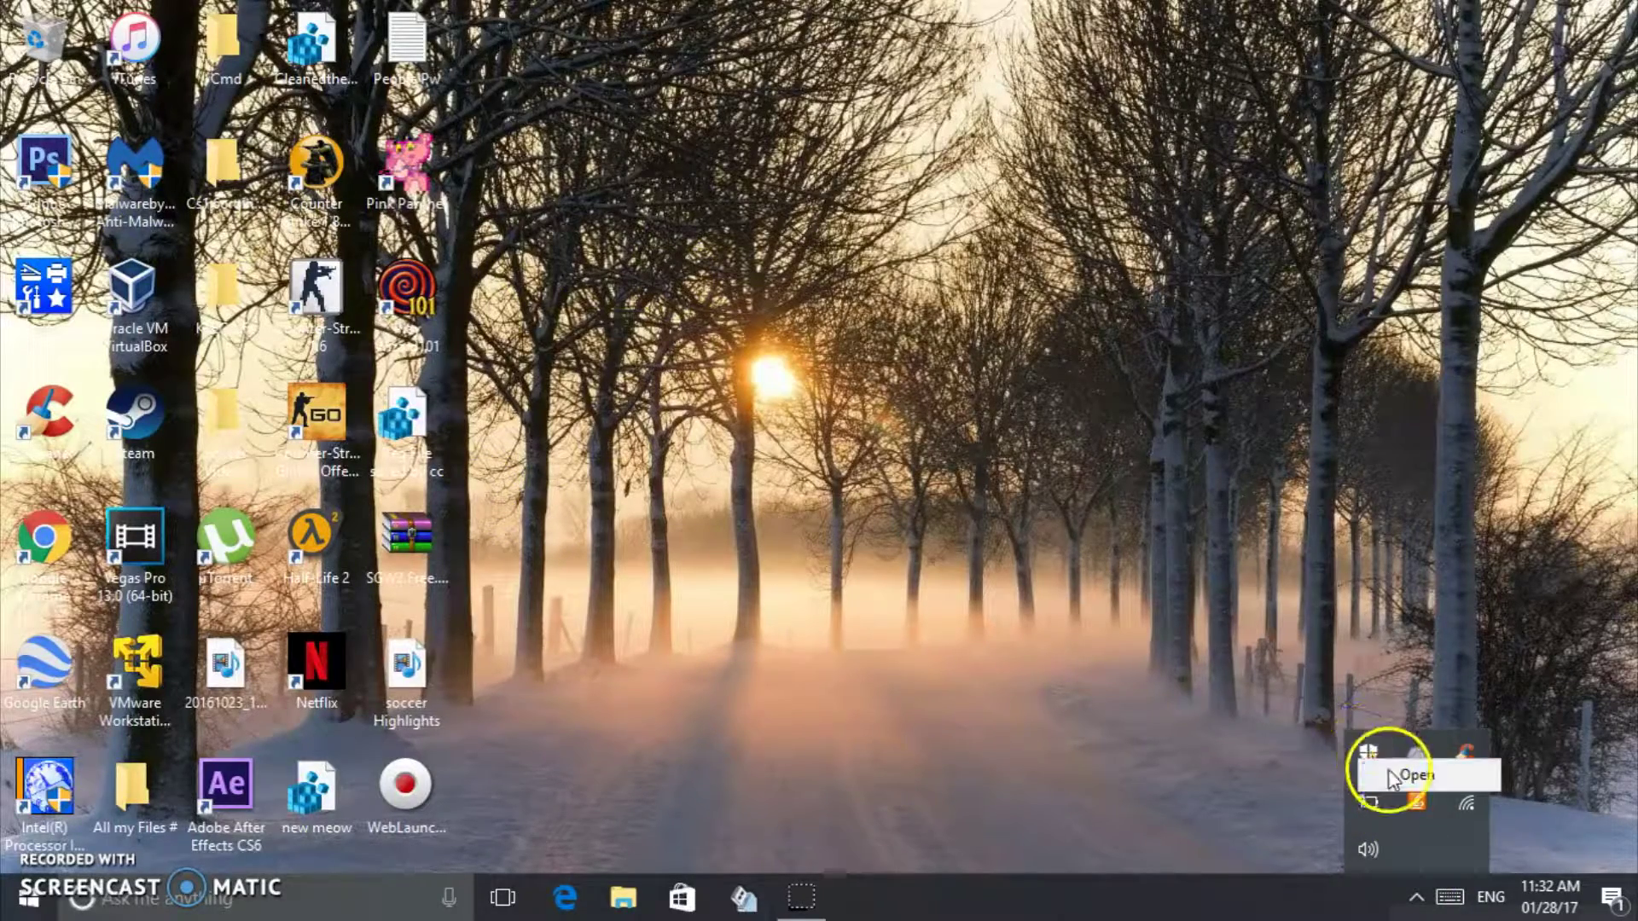
left_click(1418, 772)
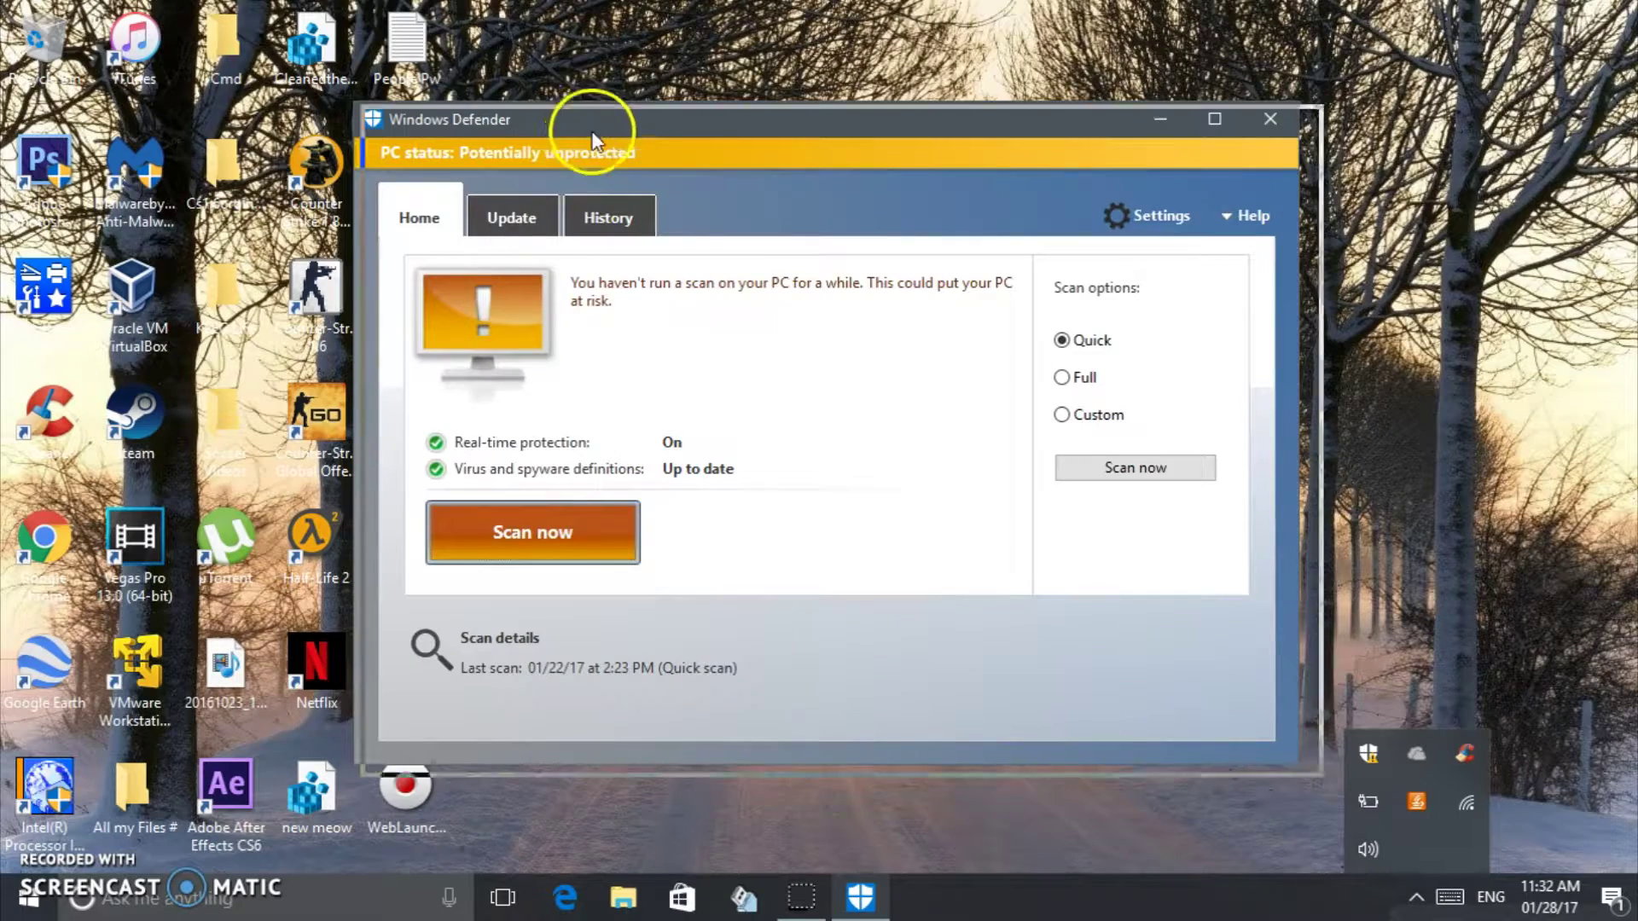
left_click_drag(588, 135, 606, 139)
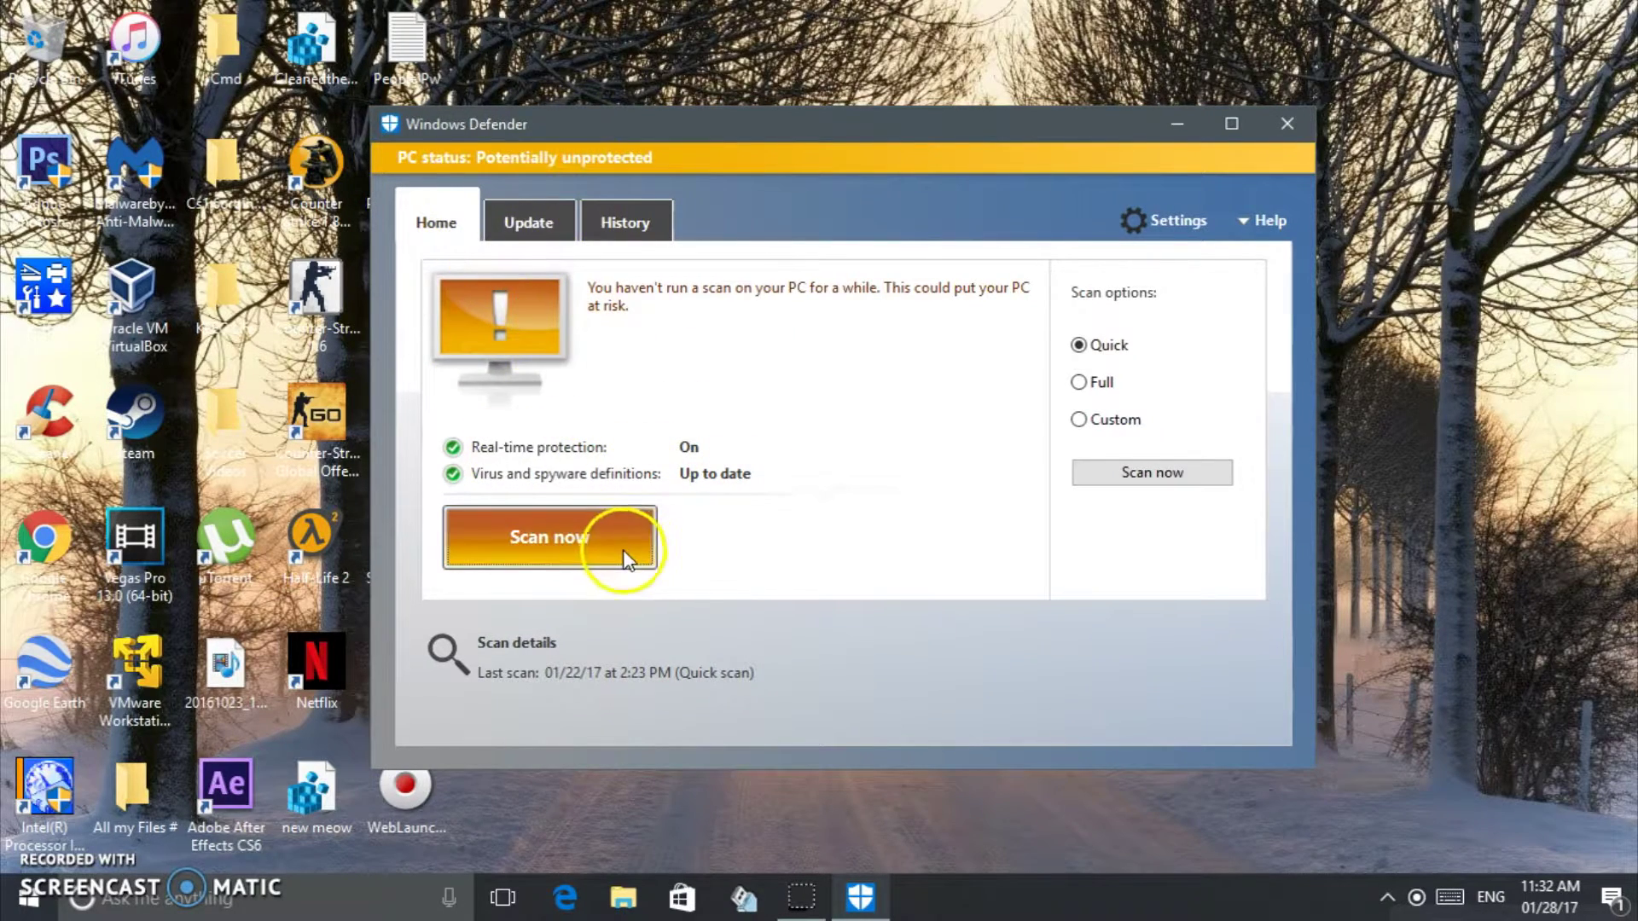
left_click(589, 544)
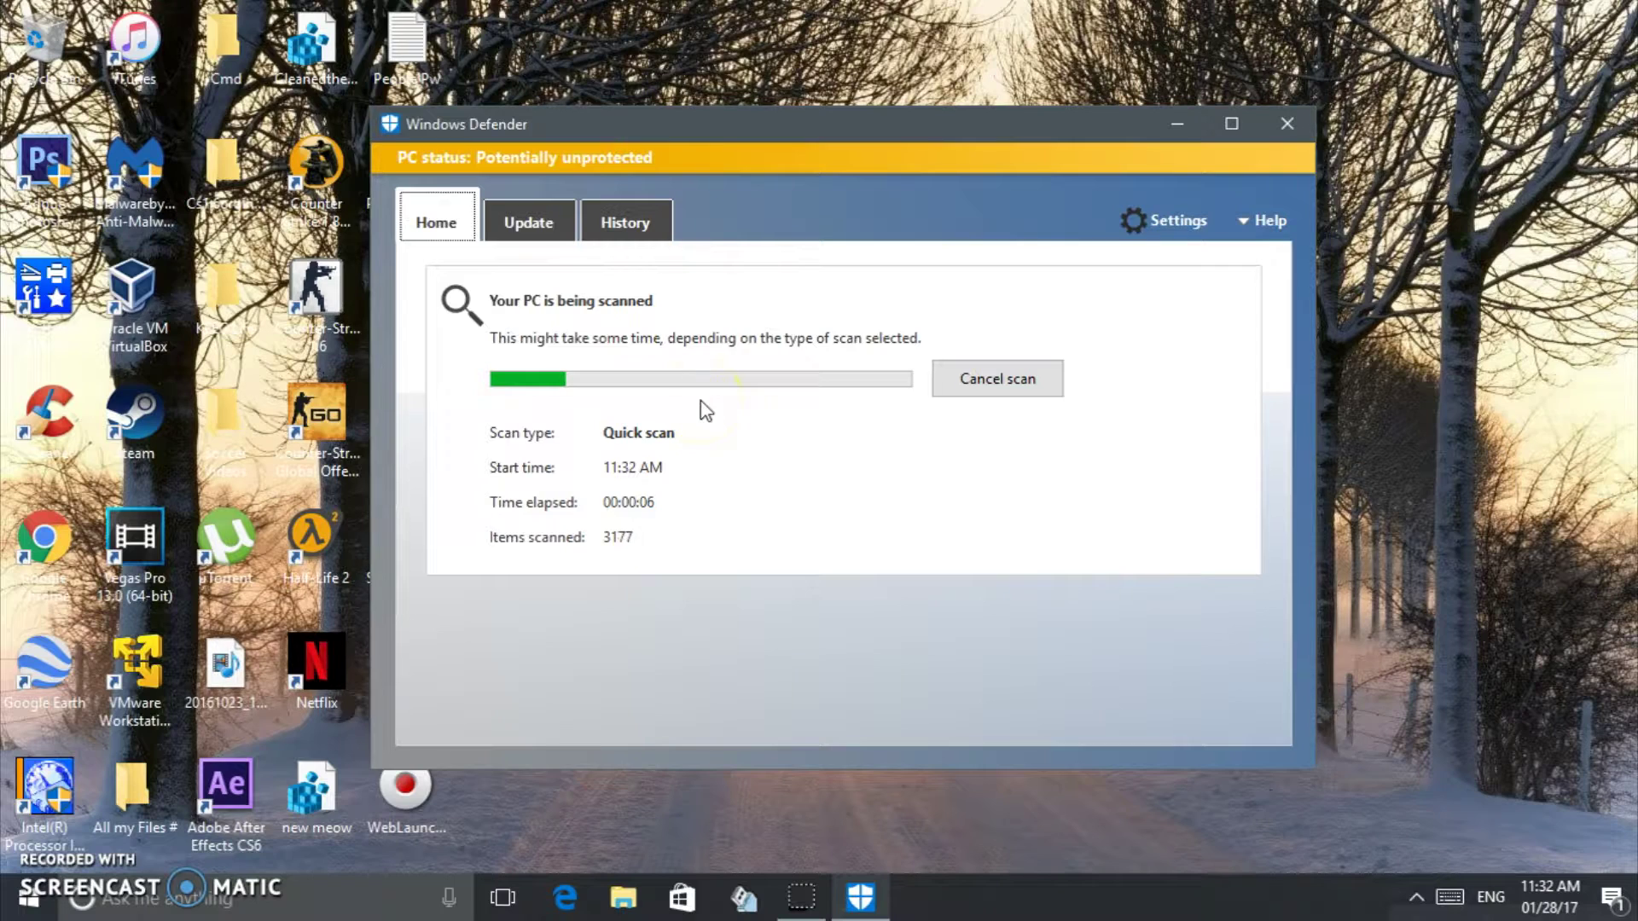
left_click_drag(695, 142, 788, 128)
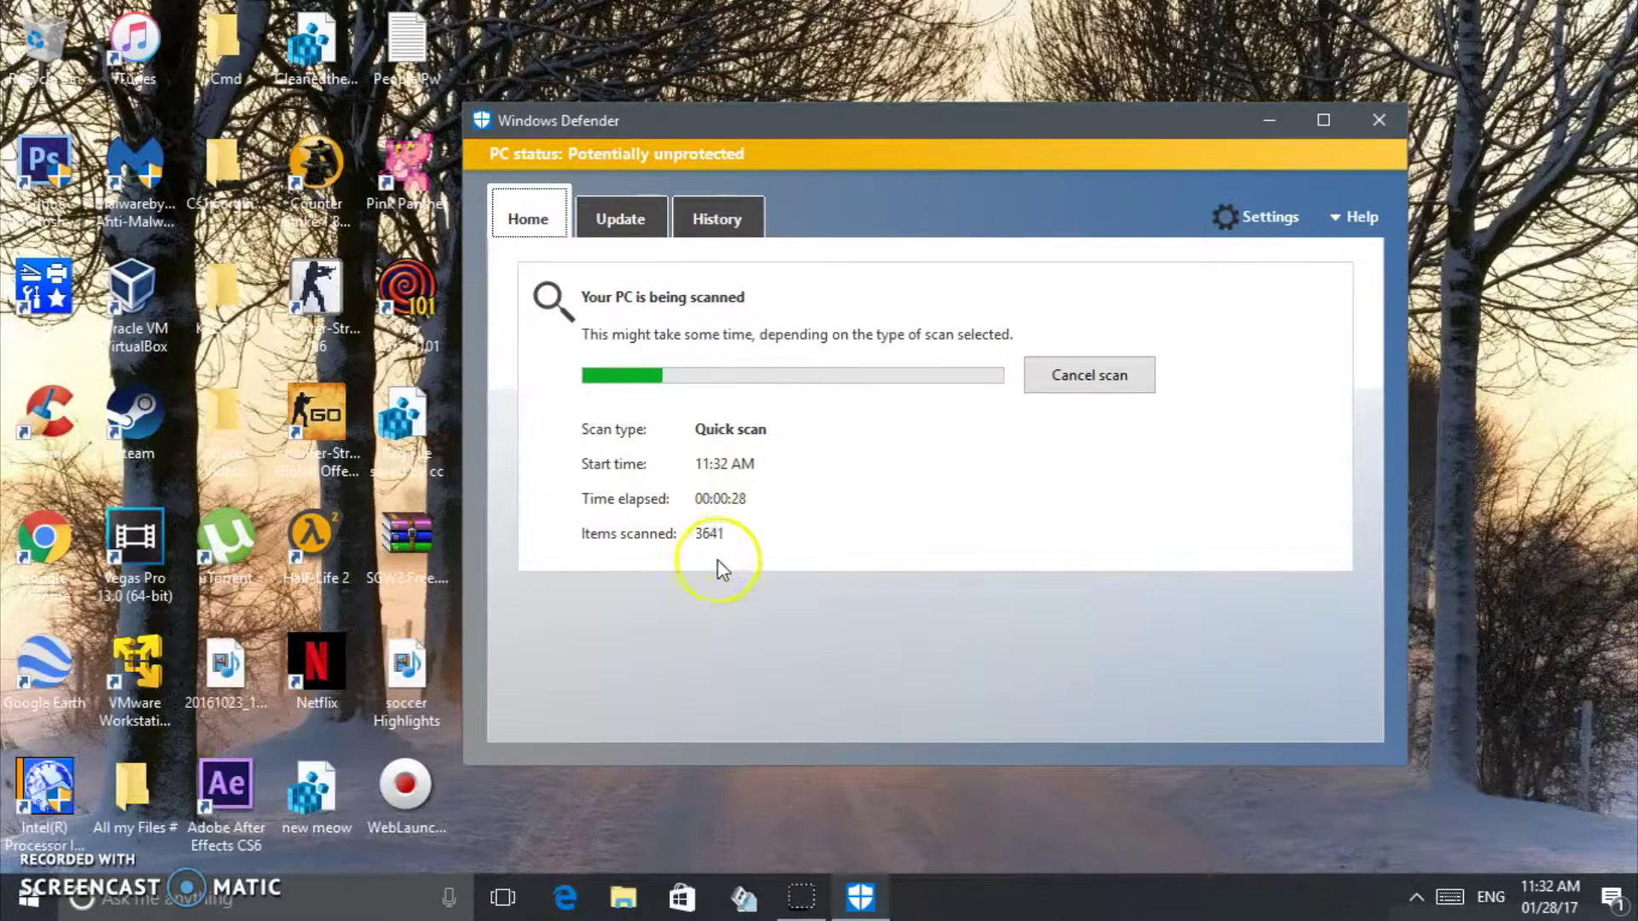
- Cancel the Quick scan, check definitions on the Update tab, then close Windows Defender
left_click(1058, 373)
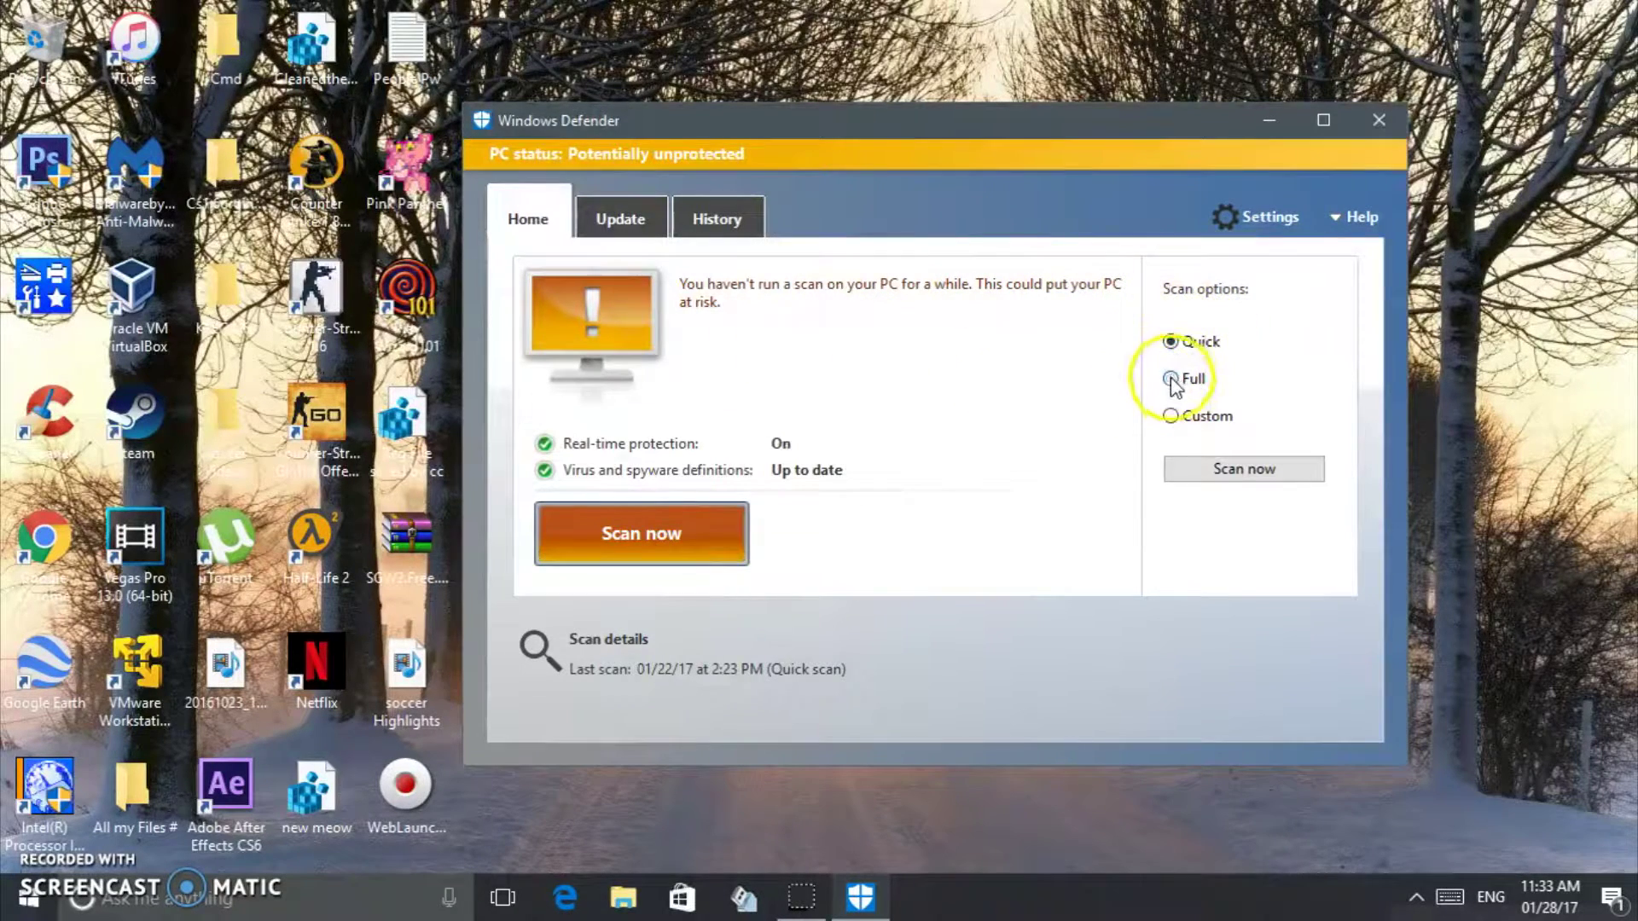
left_click(1181, 422)
left_click(1185, 343)
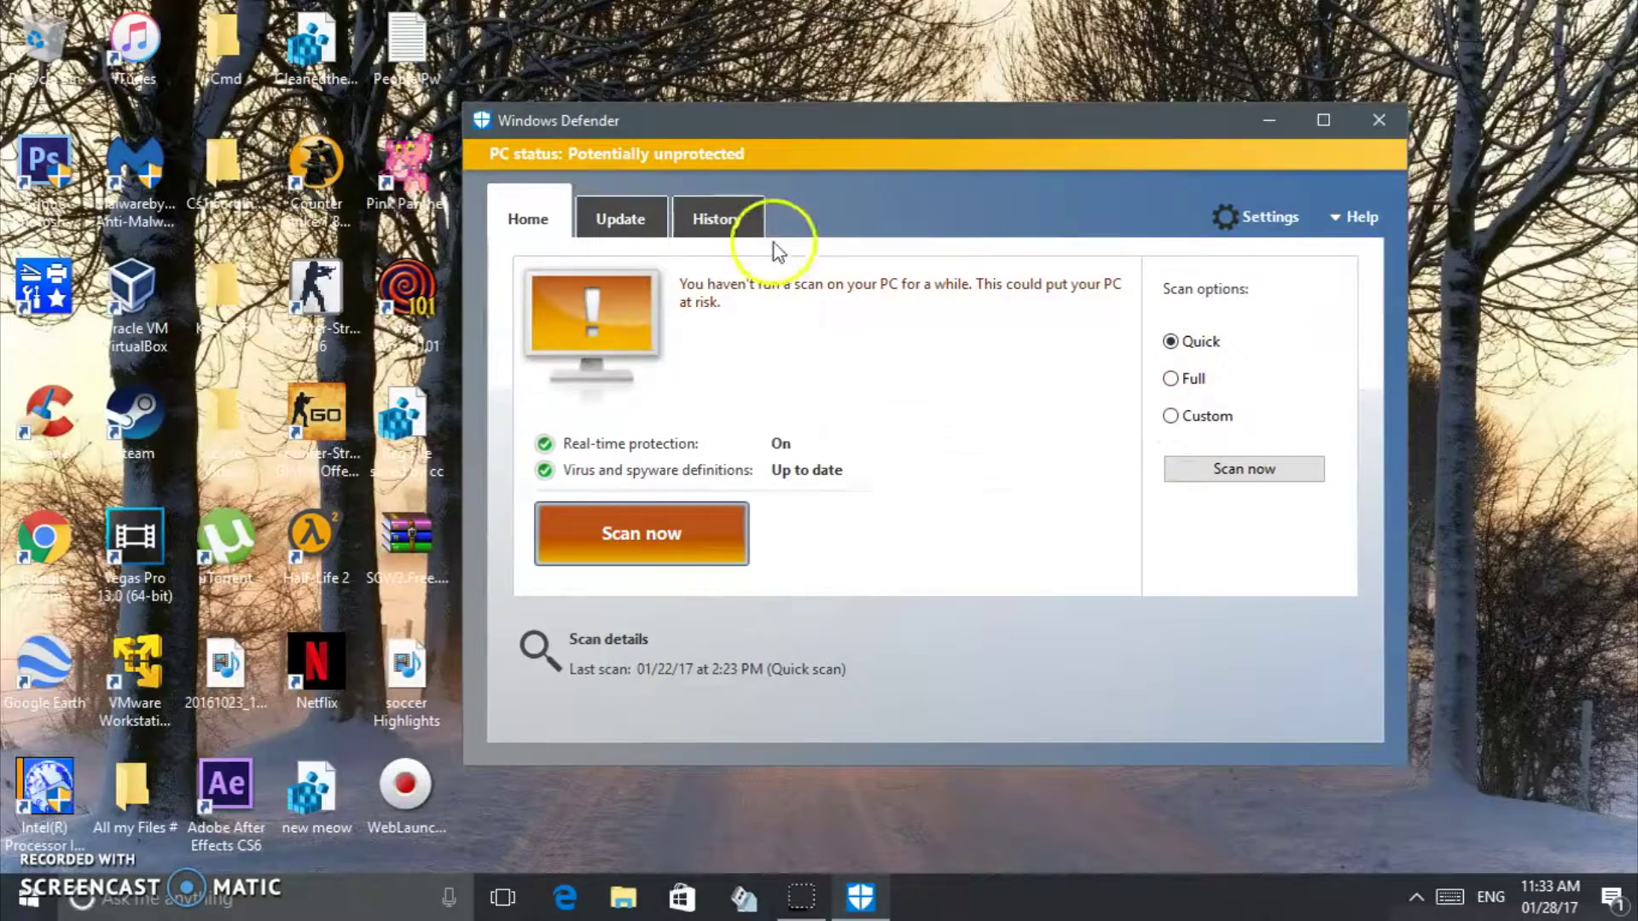
left_click(595, 223)
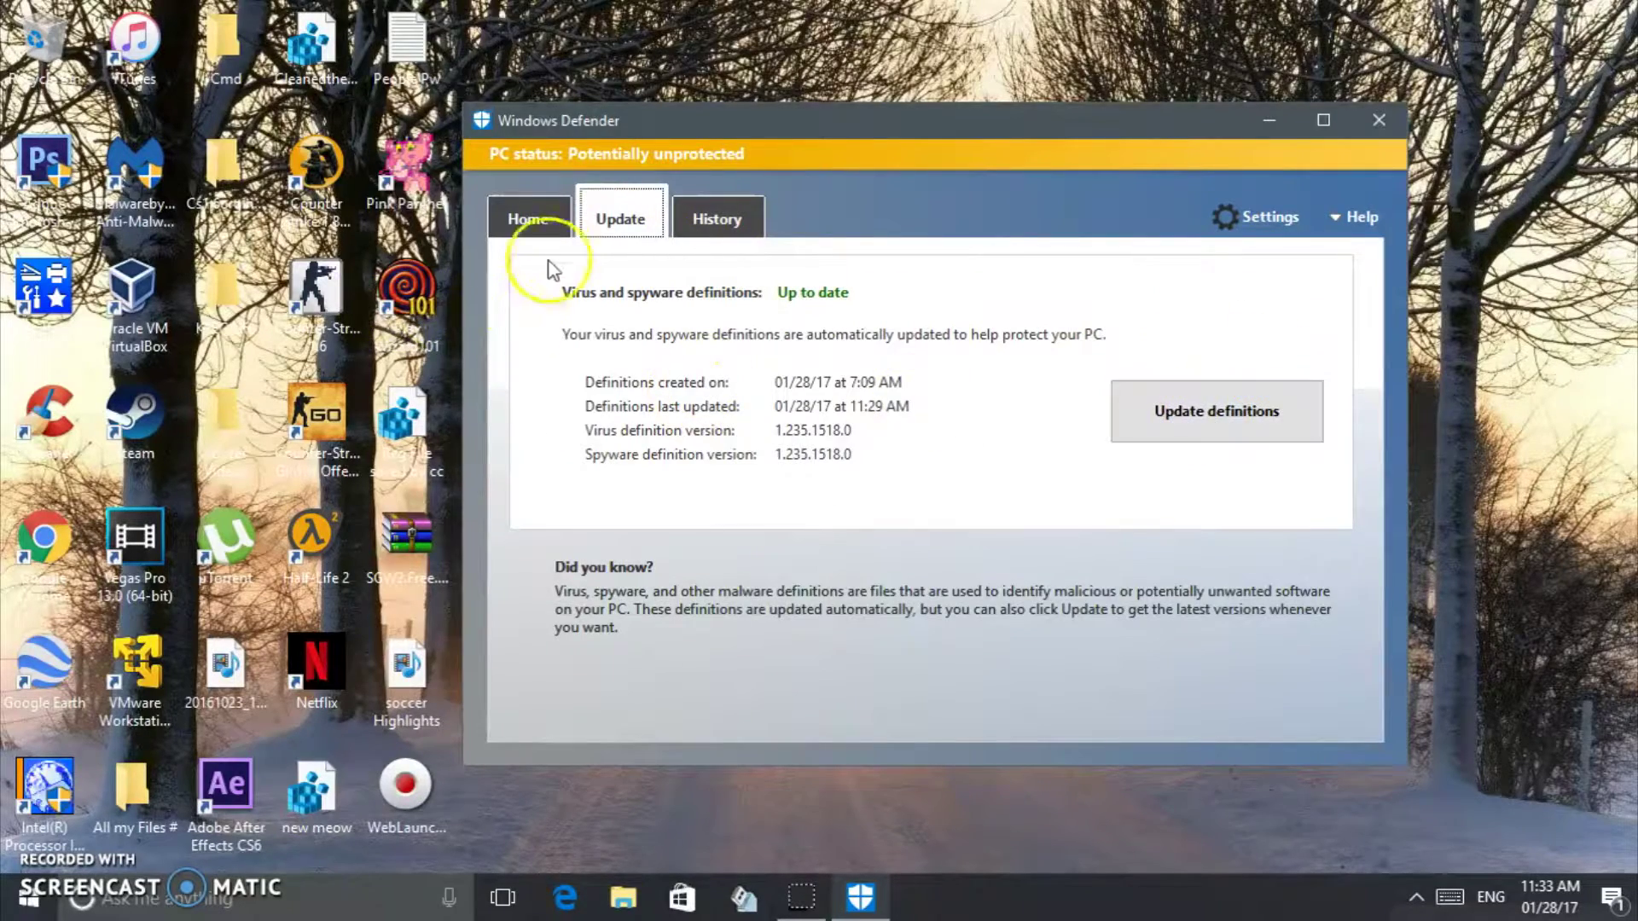
left_click(557, 224)
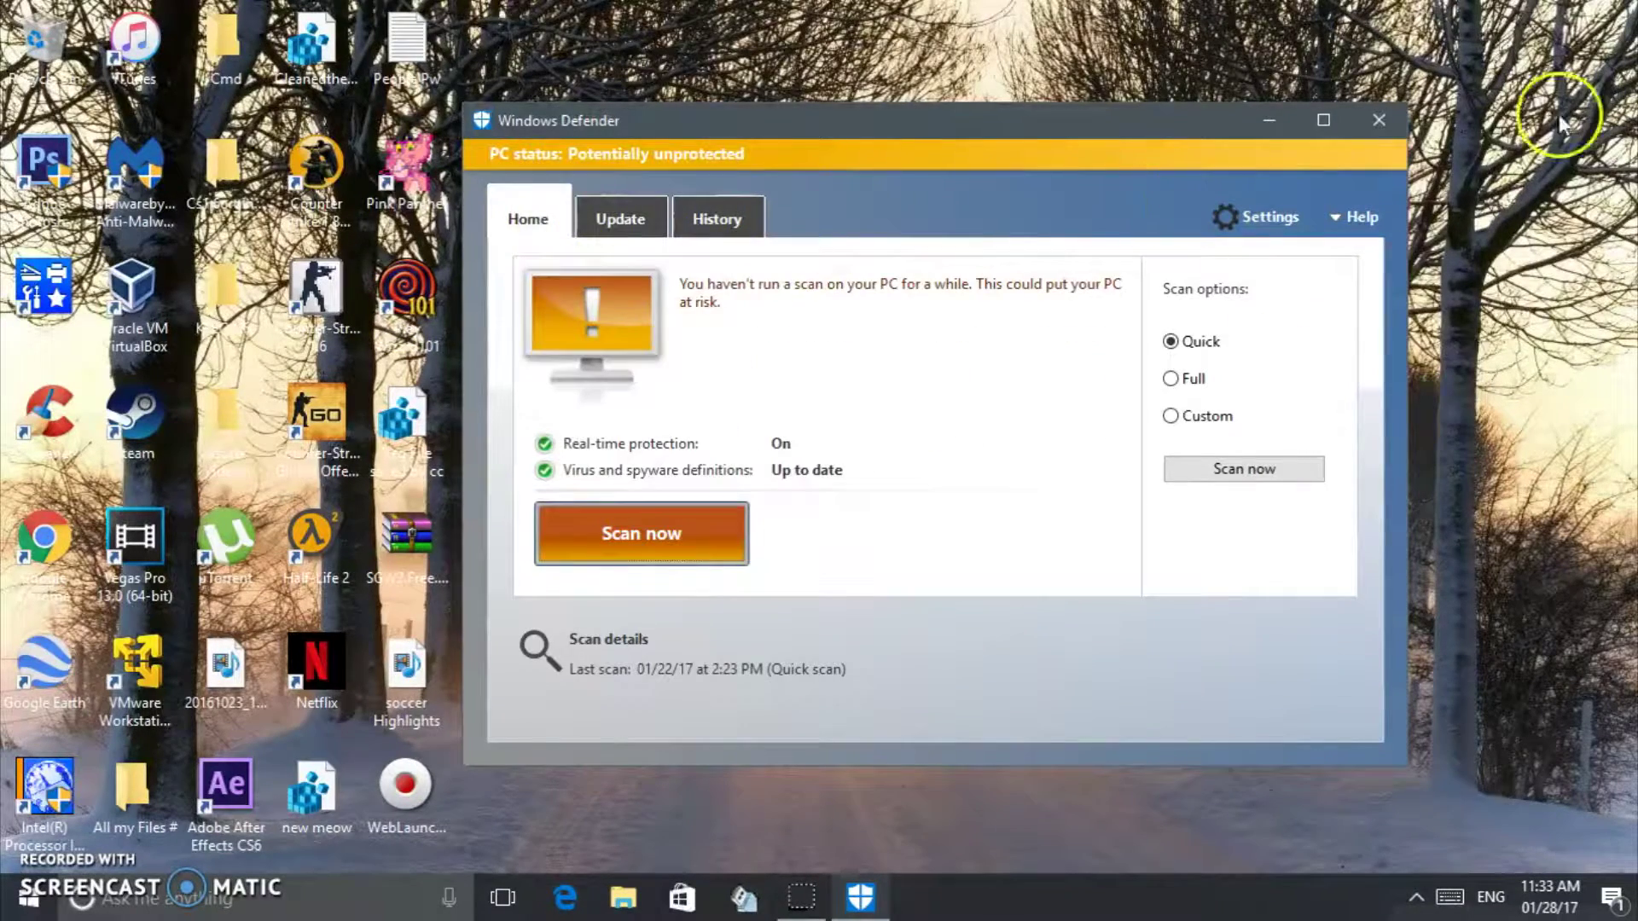
left_click(1378, 120)
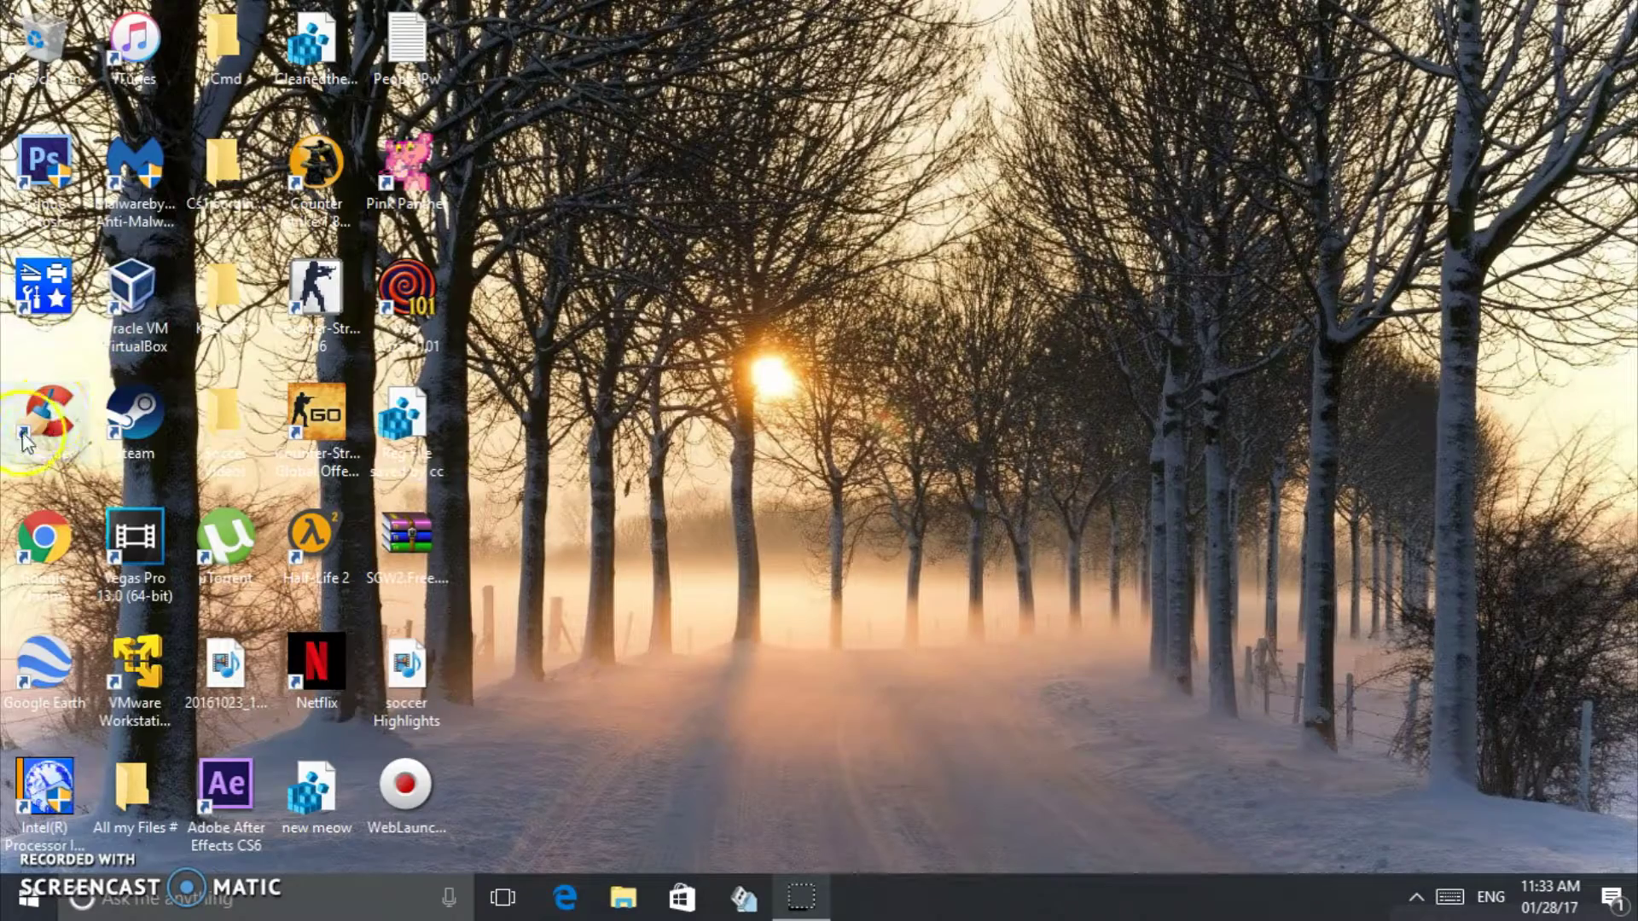
left_click(45, 449)
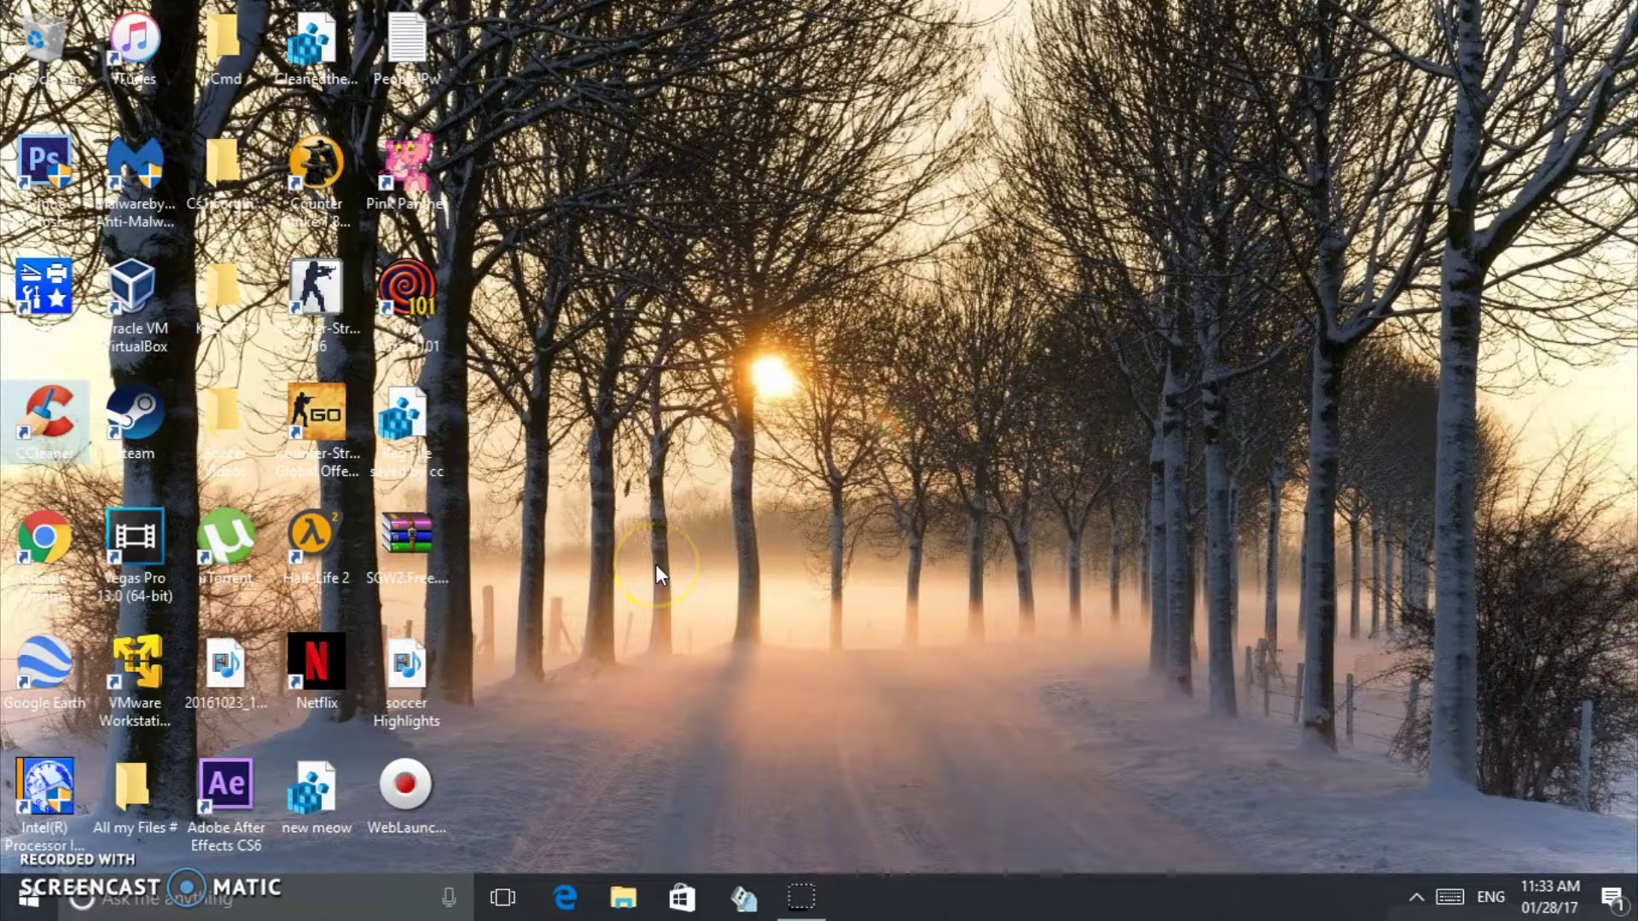
left_click(617, 408)
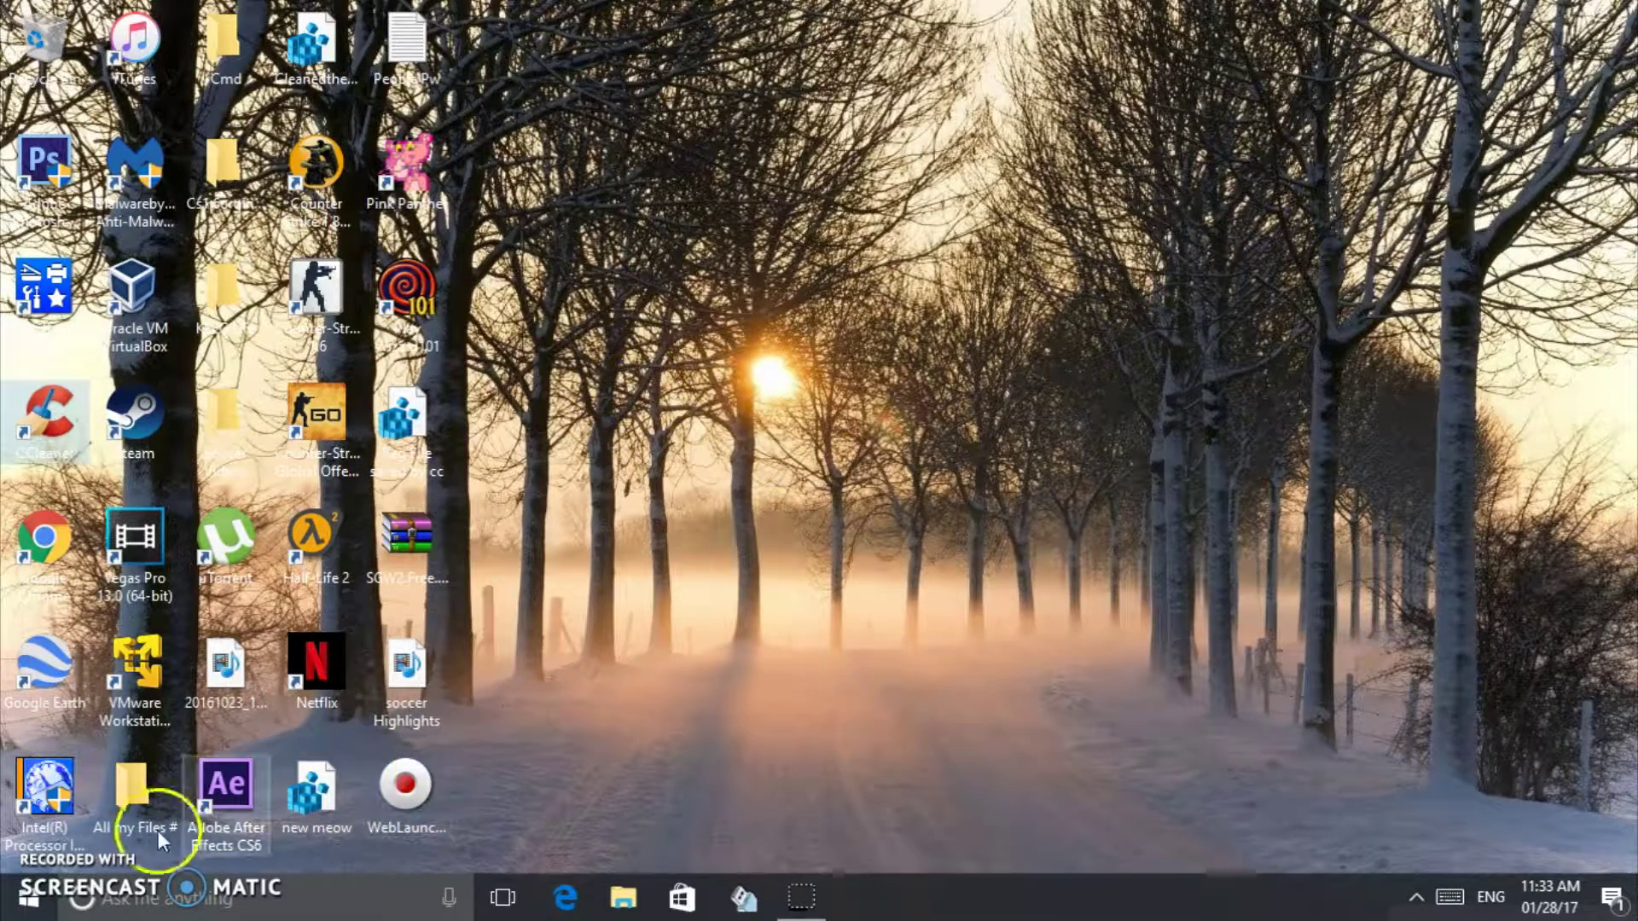
left_click(48, 832)
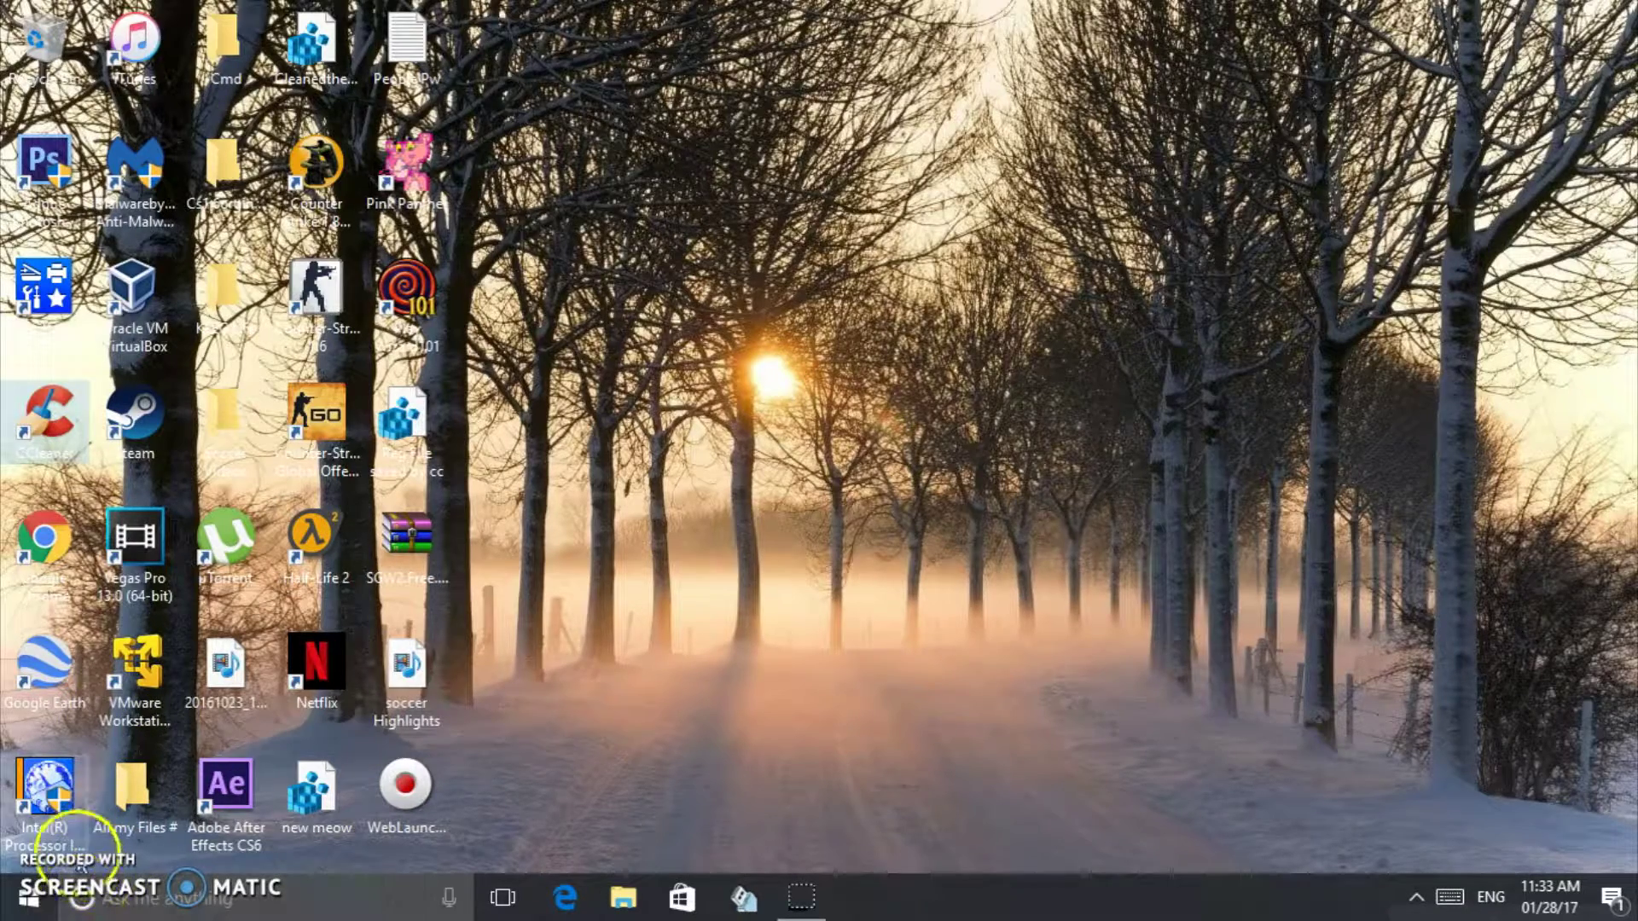